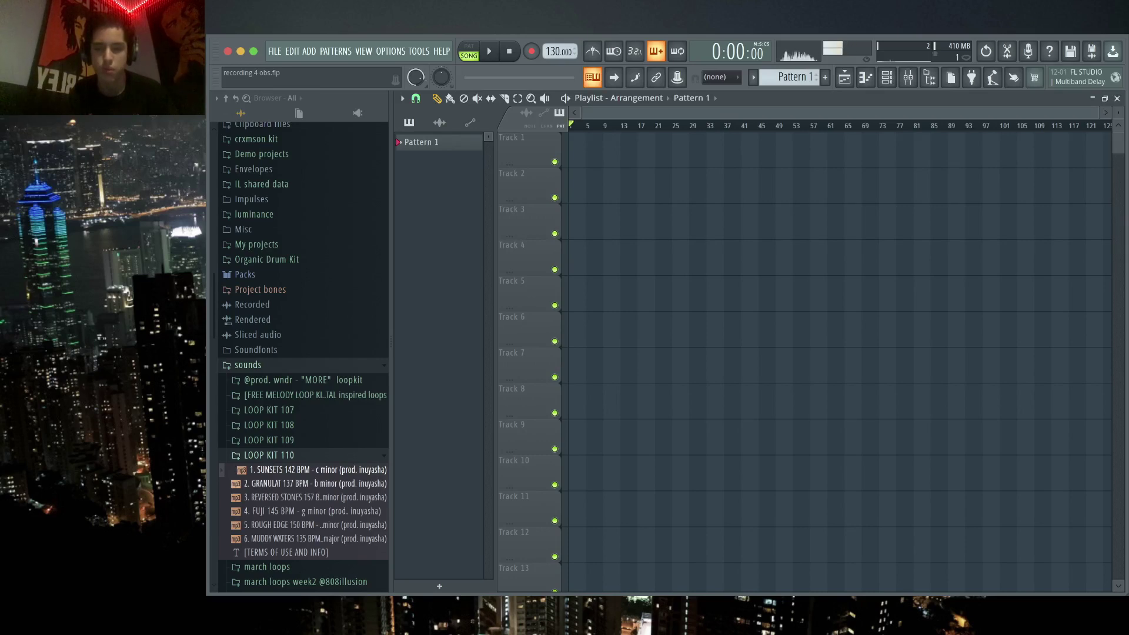
# - Preview the LOOP KIT 110 melodies in turn, from 2. GRANULAT down to 6. MUDDY WATERS 135 BPM
pyautogui.press('Down')
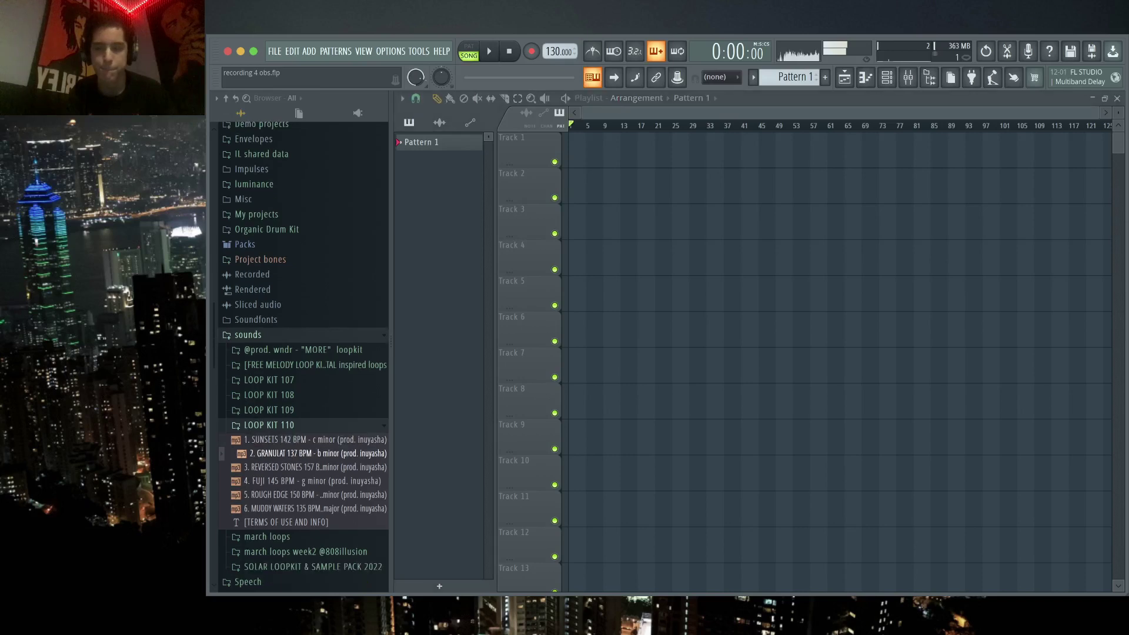
pyautogui.press('Down')
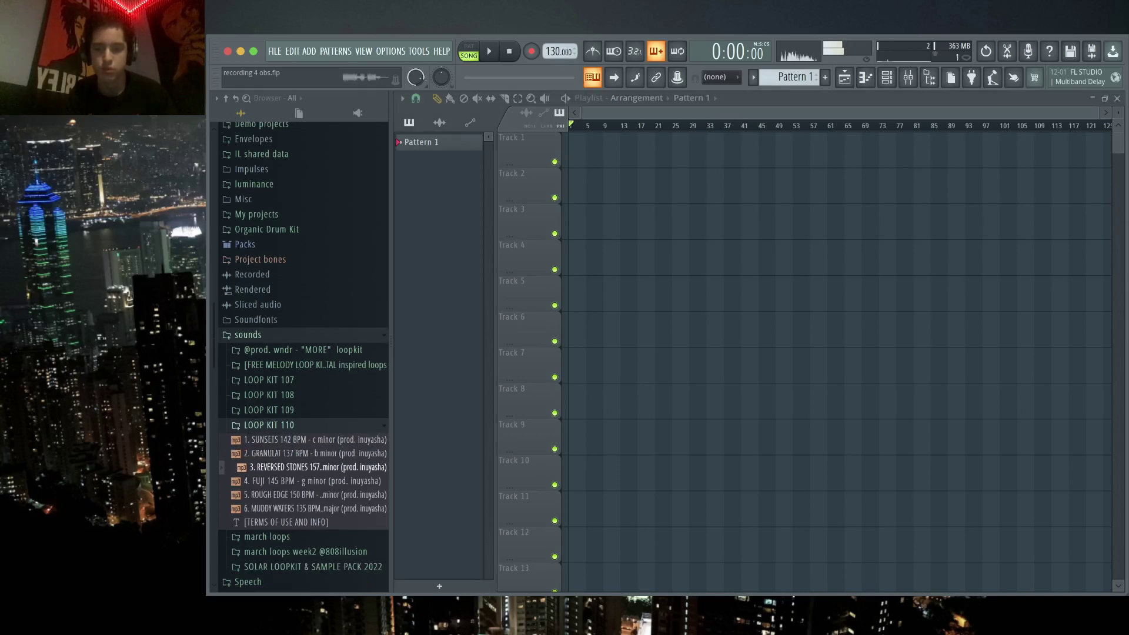
pyautogui.press('Down')
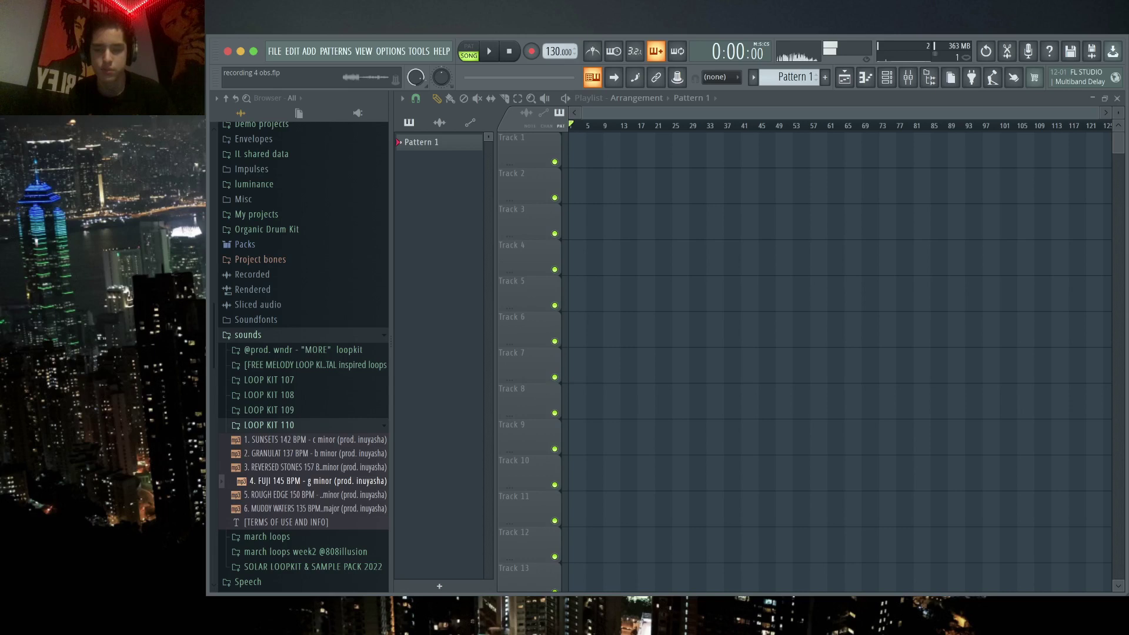
pyautogui.press('Down')
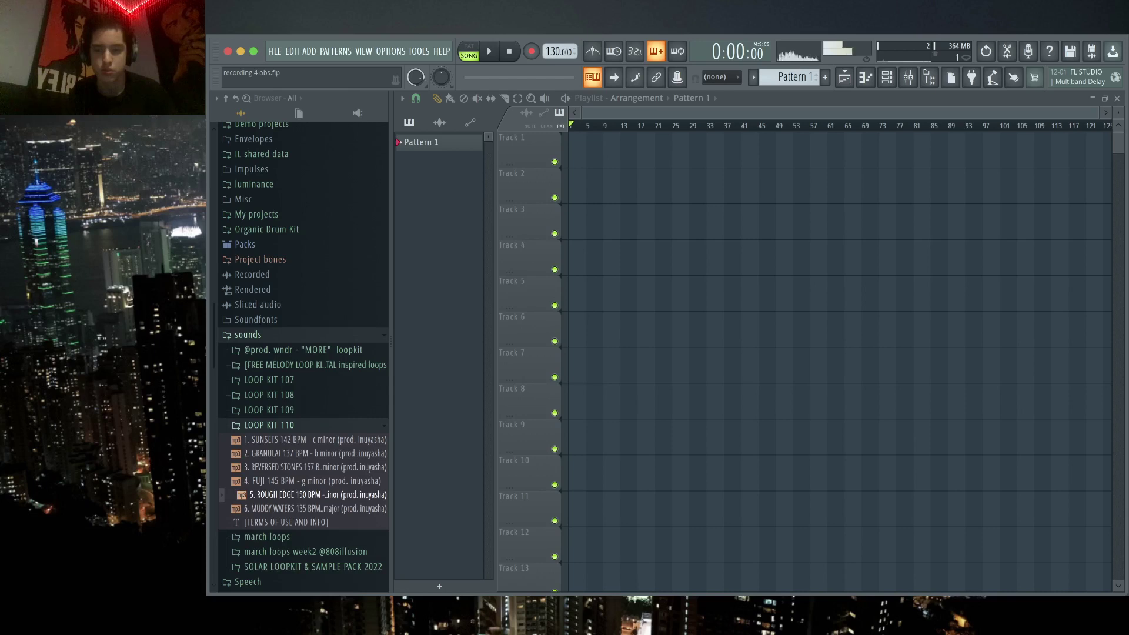
pyautogui.press('Down')
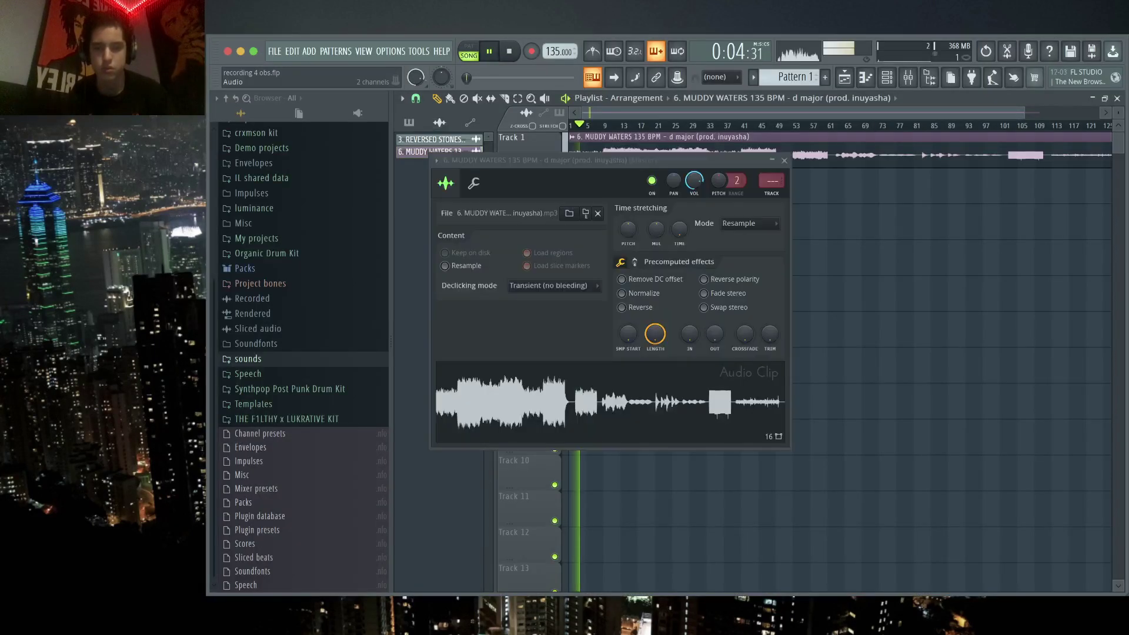
# - Route the MUDDY WATERS clip to mixer track 1 with the Generic (bleeding) declicking mode, and close its settings
pyautogui.scroll(2, 552, 285)
pyautogui.scroll(1, 772, 180)
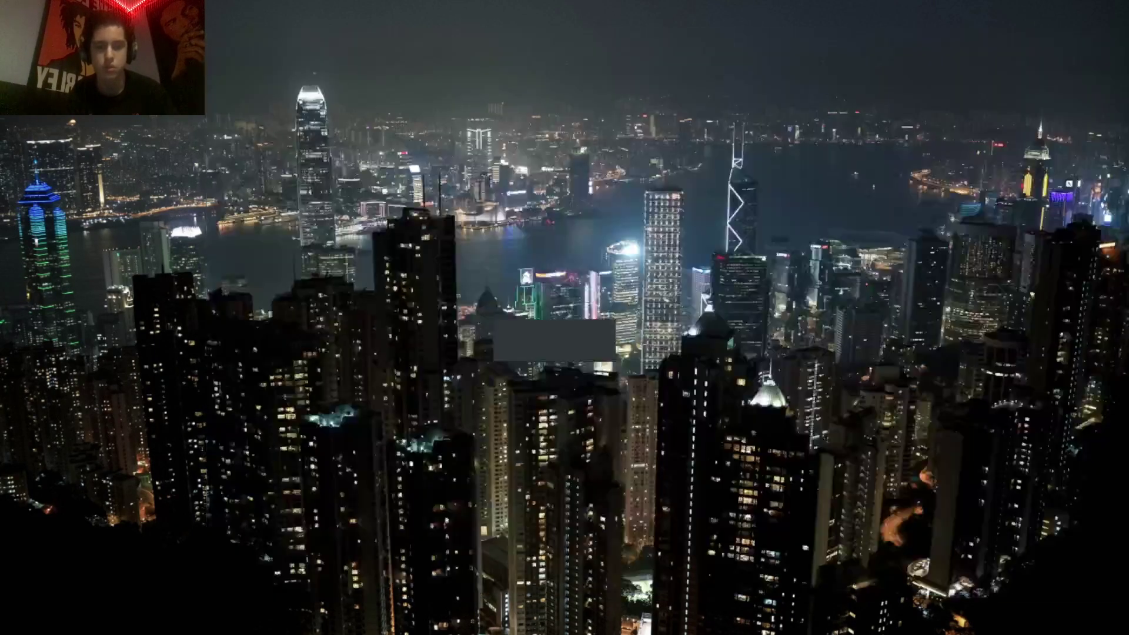
pyautogui.press('Escape')
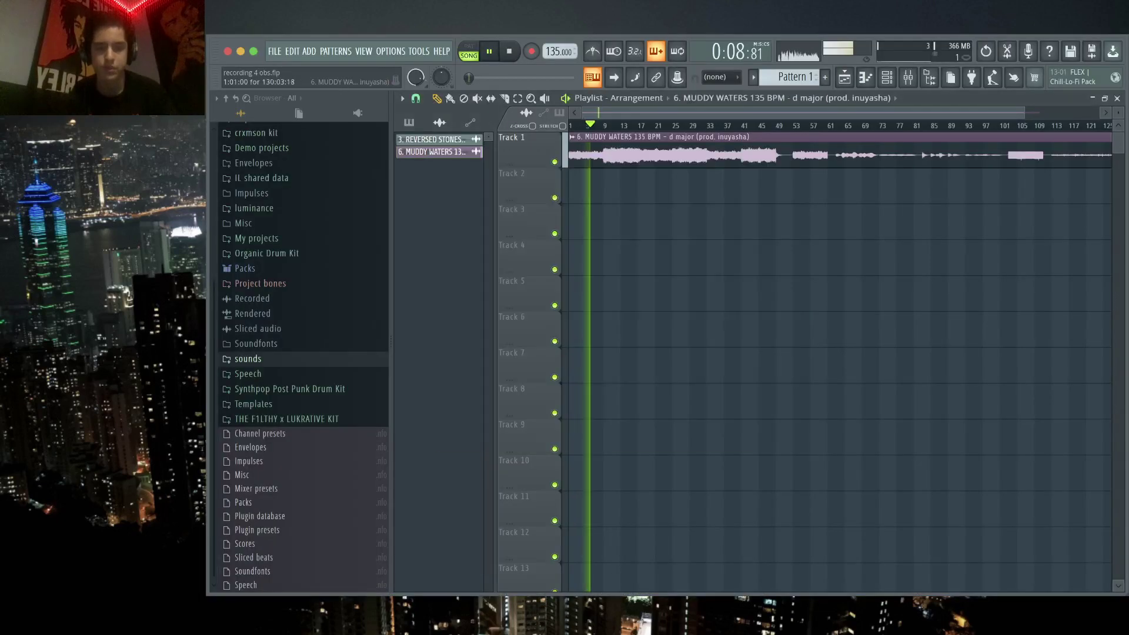
# - Load the 40Hz cut preset in Fruity parametric EQ 2 on mixer track 1 and raise its low cut to slightly above 100 Hz
pyautogui.press('F9')
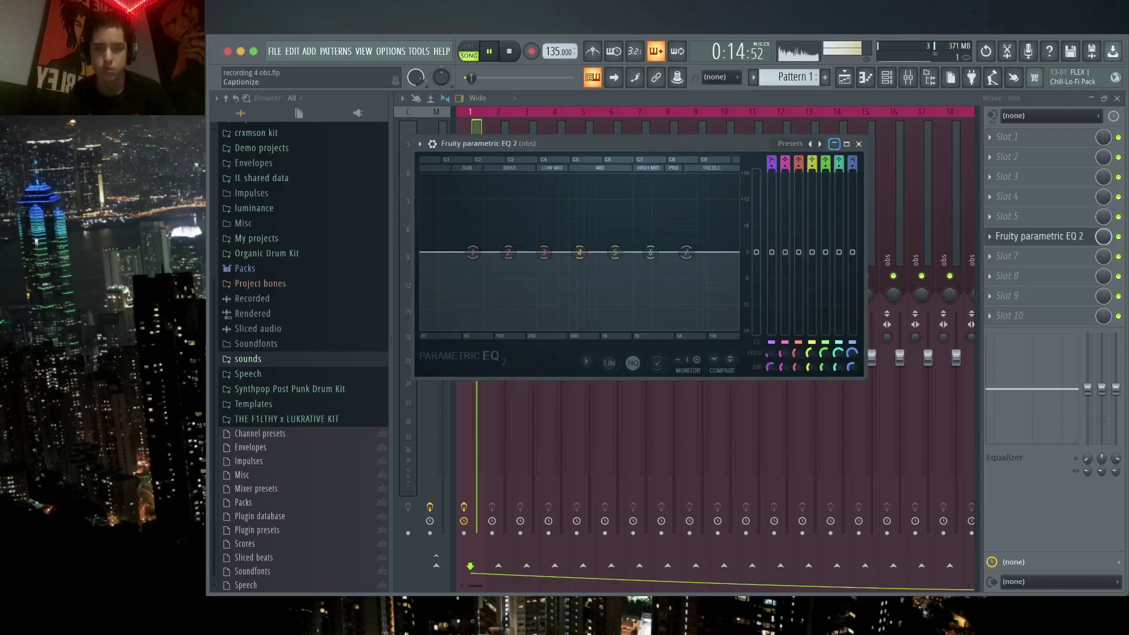
pyautogui.click(820, 144)
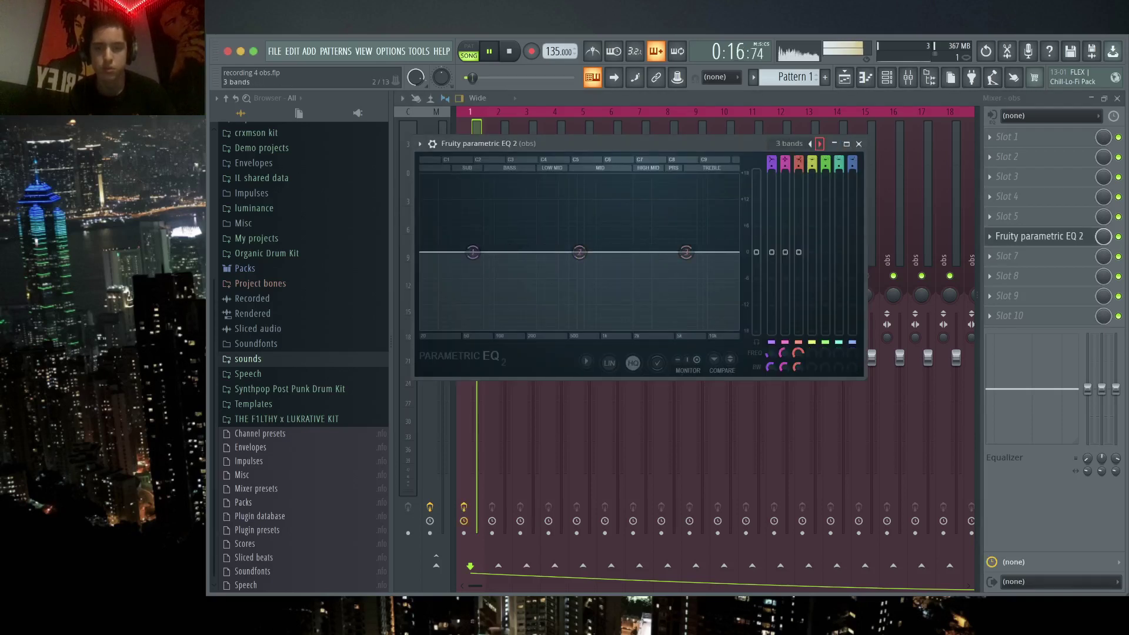
pyautogui.click(820, 143)
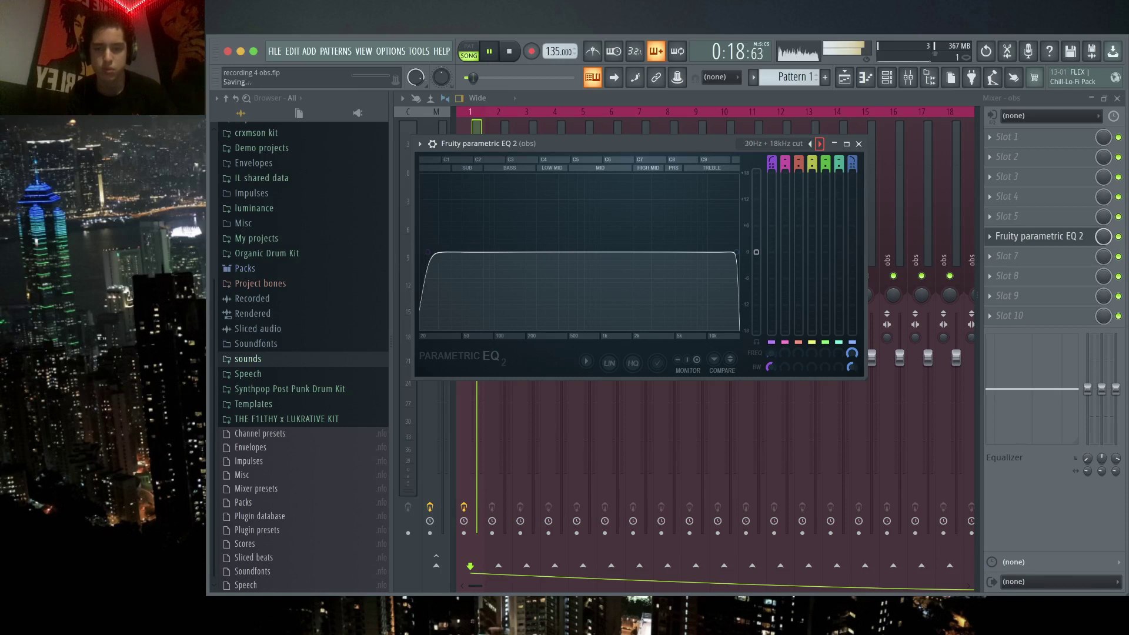
pyautogui.click(820, 143)
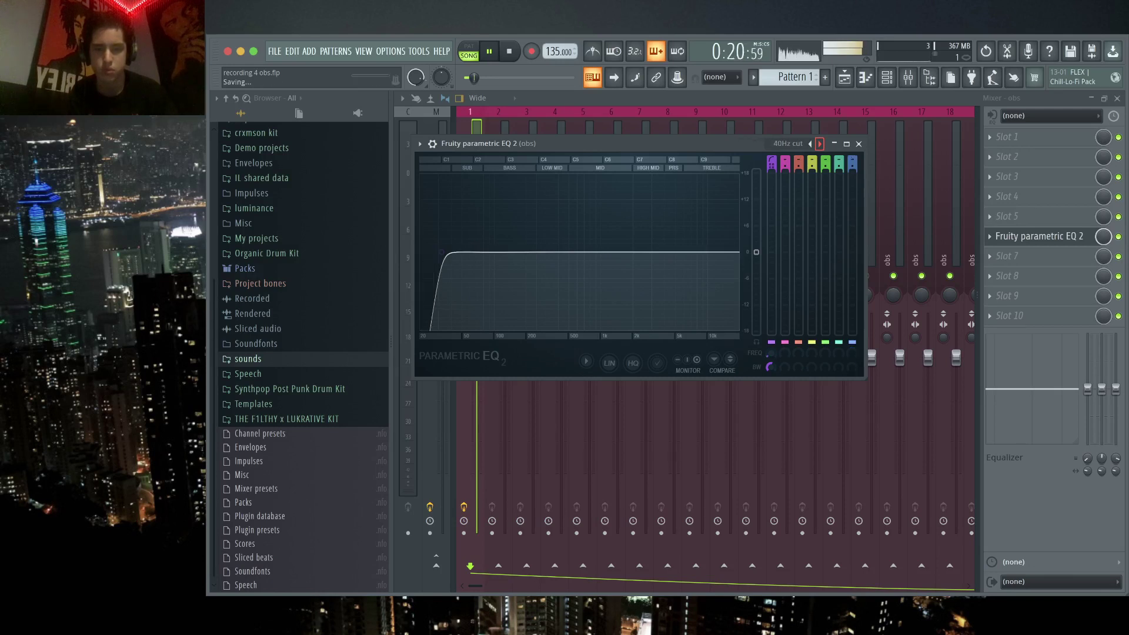
pyautogui.click(820, 143)
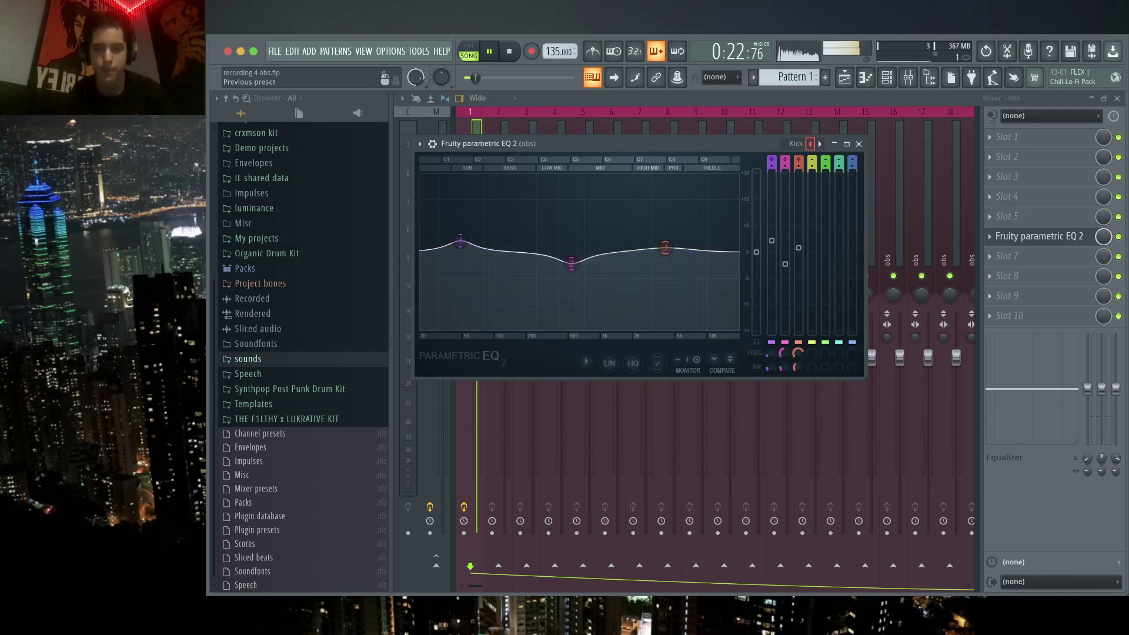
pyautogui.click(810, 144)
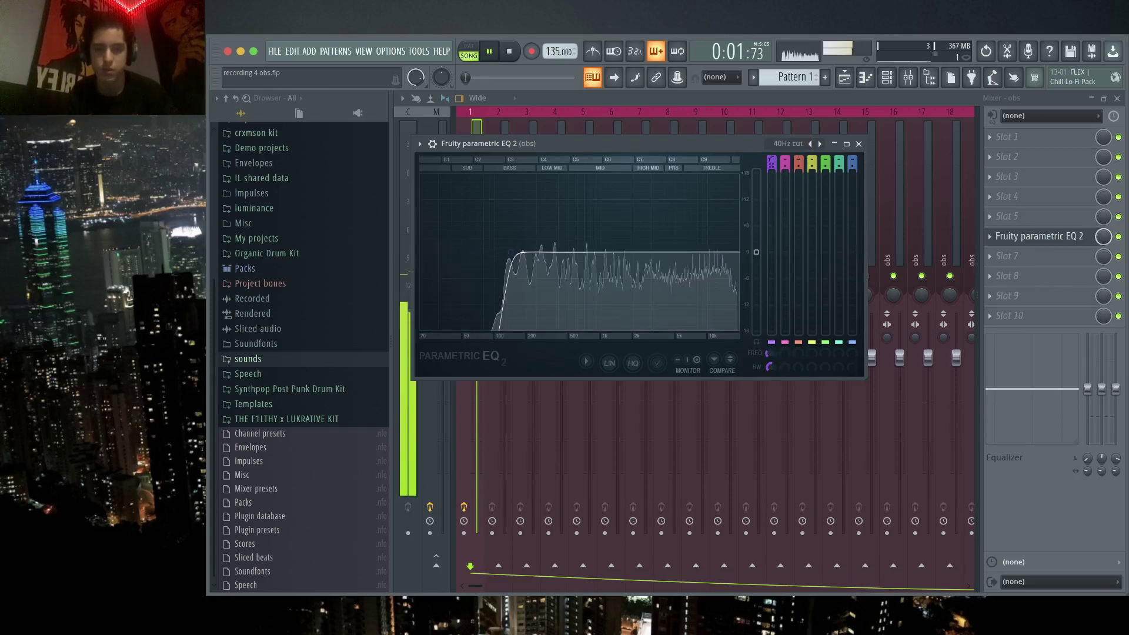
pyautogui.press('Escape')
pyautogui.press('Escape')
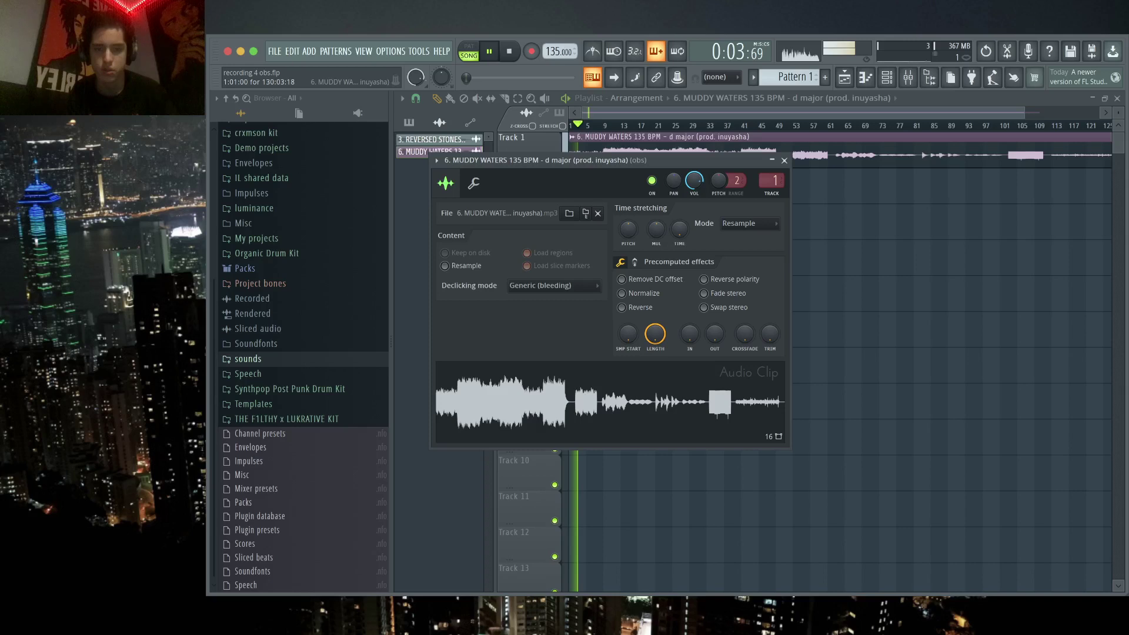
# - Set the MUDDY WATERS clip's time stretching to Stretch Pro and lower its pitch with the pitch range set to 1
pyautogui.scroll(-3, 747, 224)
pyautogui.press('space')
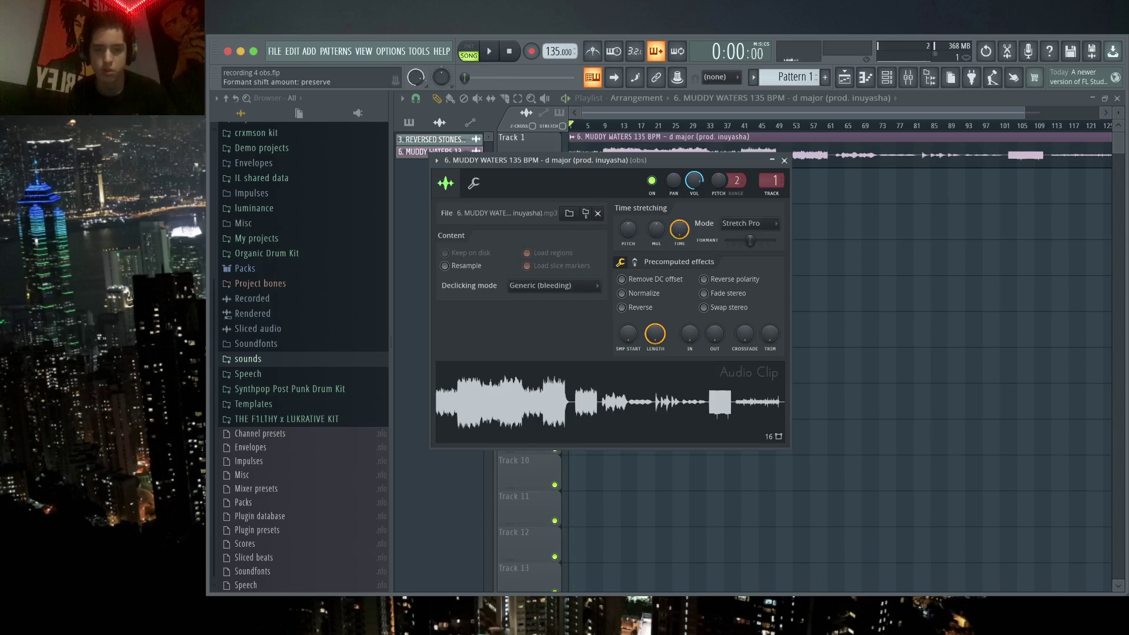
pyautogui.press('space')
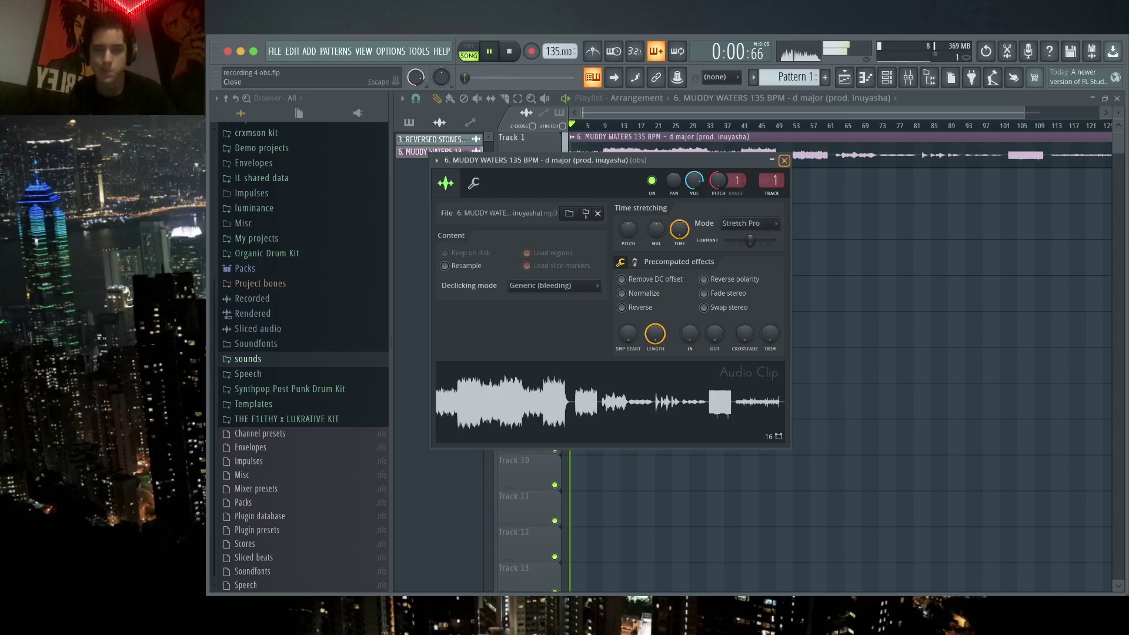
pyautogui.click(783, 160)
pyautogui.press('F9')
pyautogui.press('F9')
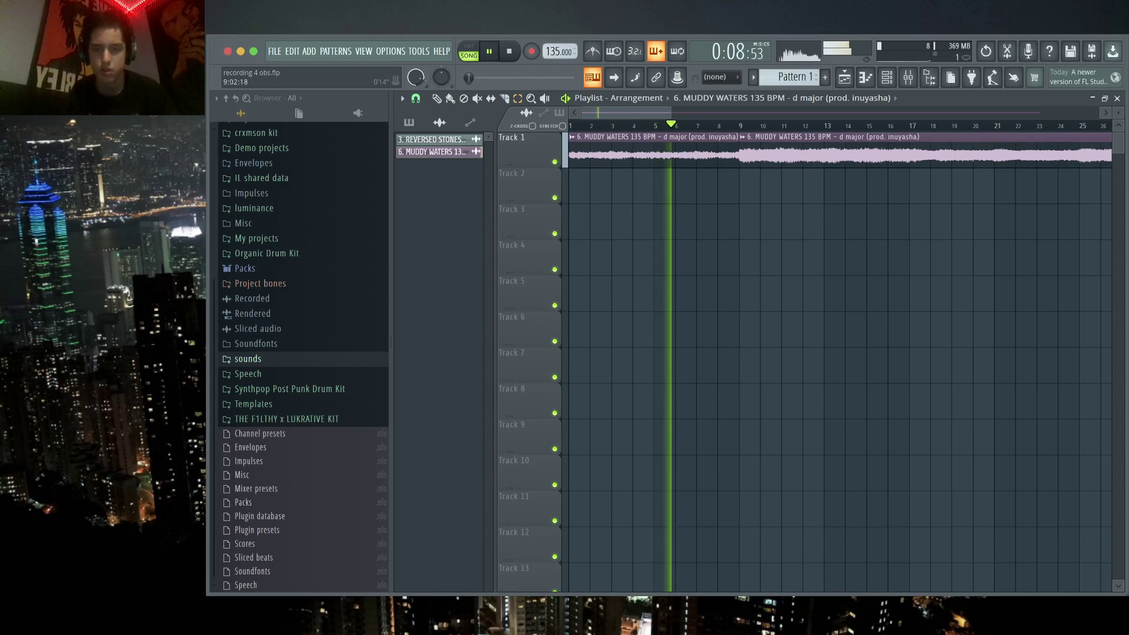
# - Trim the silent start of the MUDDY WATERS clip with snapping off and align the clip to the beginning of bar 1
pyautogui.click(653, 148)
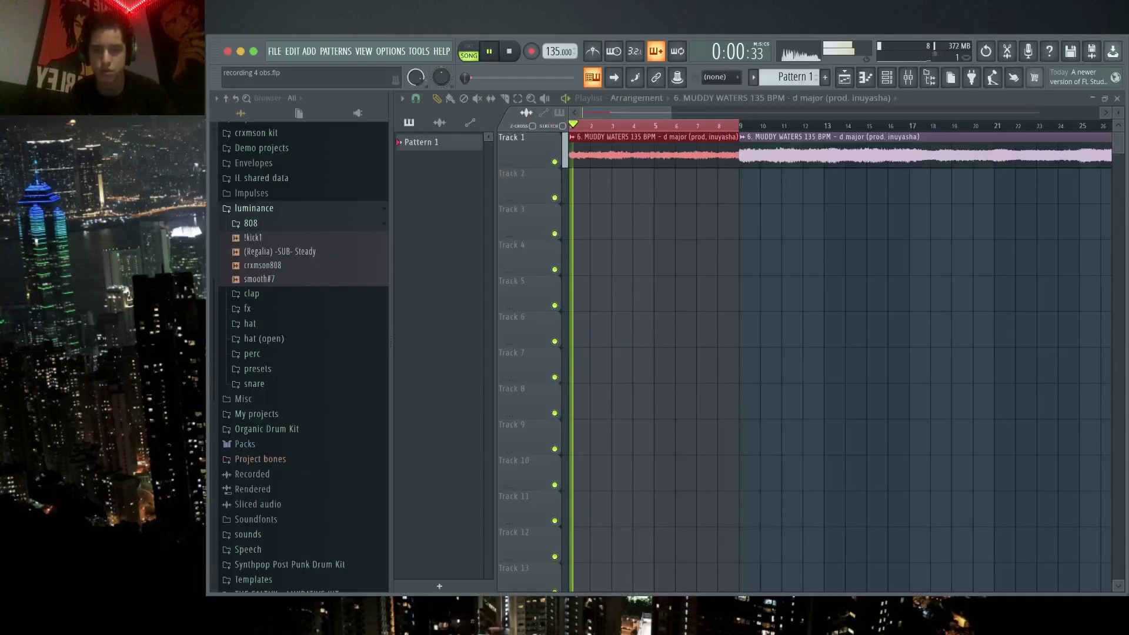
pyautogui.scroll(8, 841, 353)
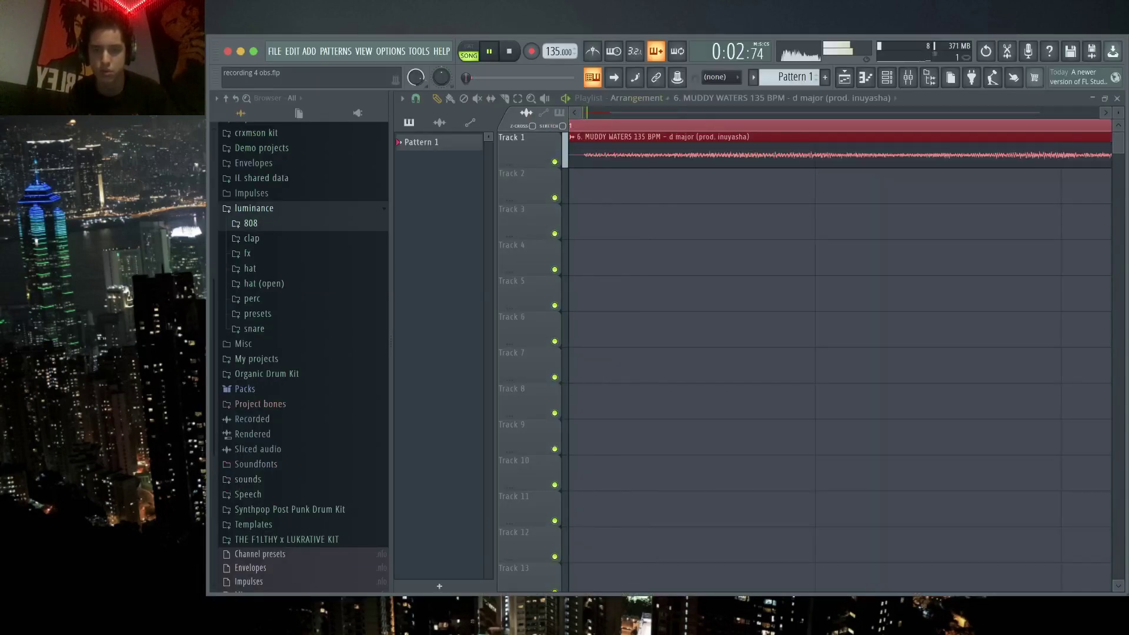
pyautogui.hotkey('ctrl', 'd')
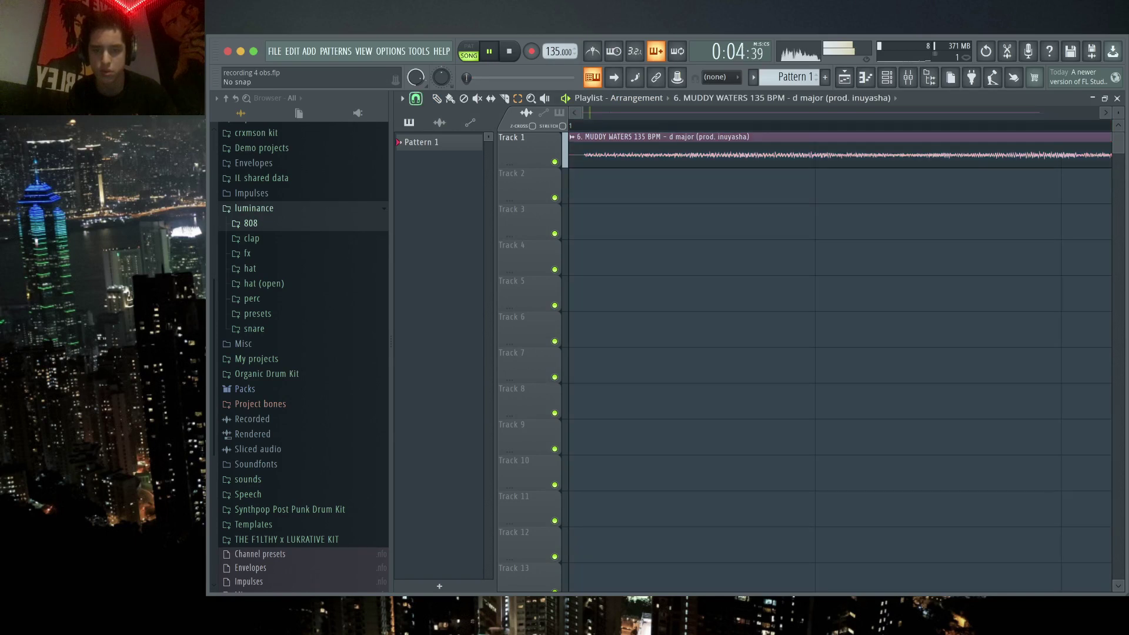
pyautogui.moveTo(647, 147); pyautogui.dragTo(660, 147)
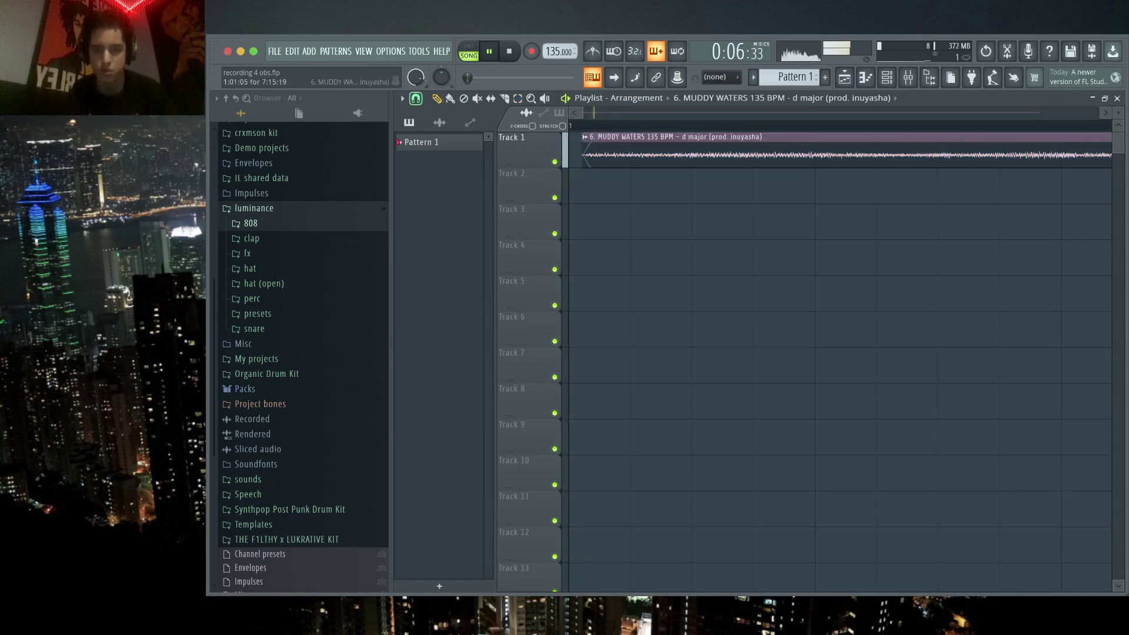
pyautogui.scroll(-8, 841, 353)
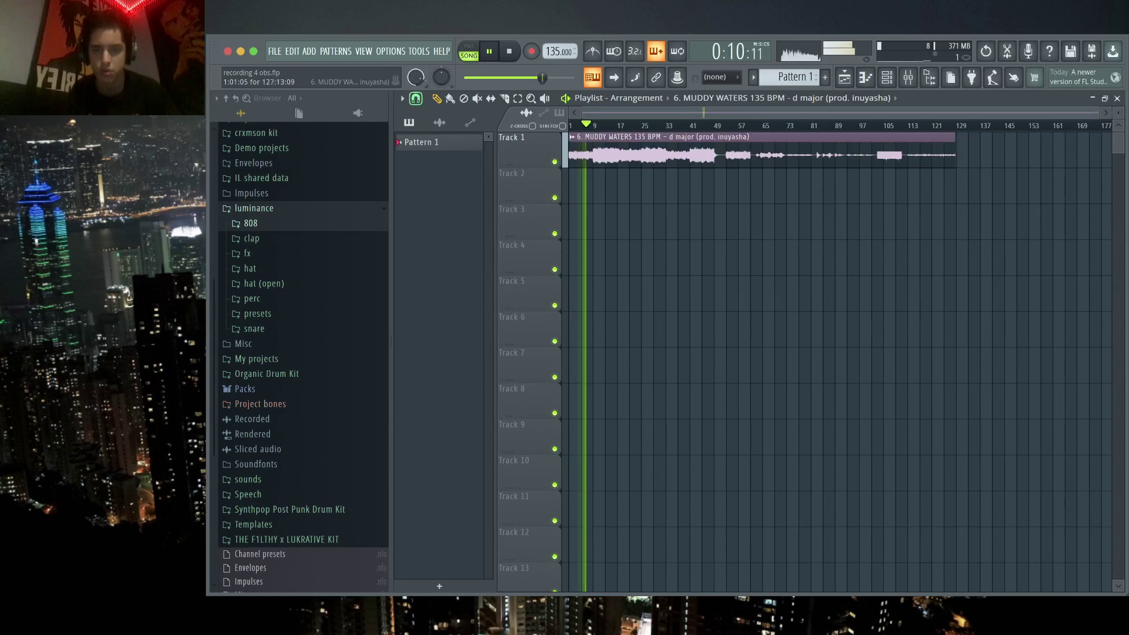
pyautogui.scroll(4, 841, 353)
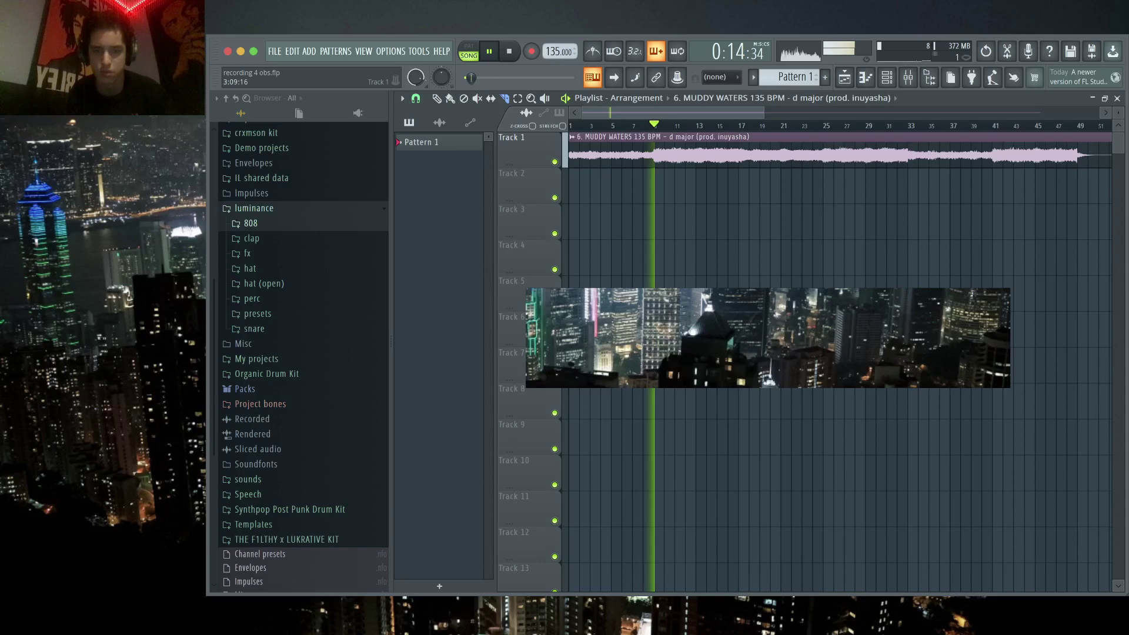
# - Slice the MUDDY WATERS clip at bar 9 with snapping on, and select the first eight bars for loop playback
pyautogui.scroll(2, 709, 169)
pyautogui.click(709, 153)
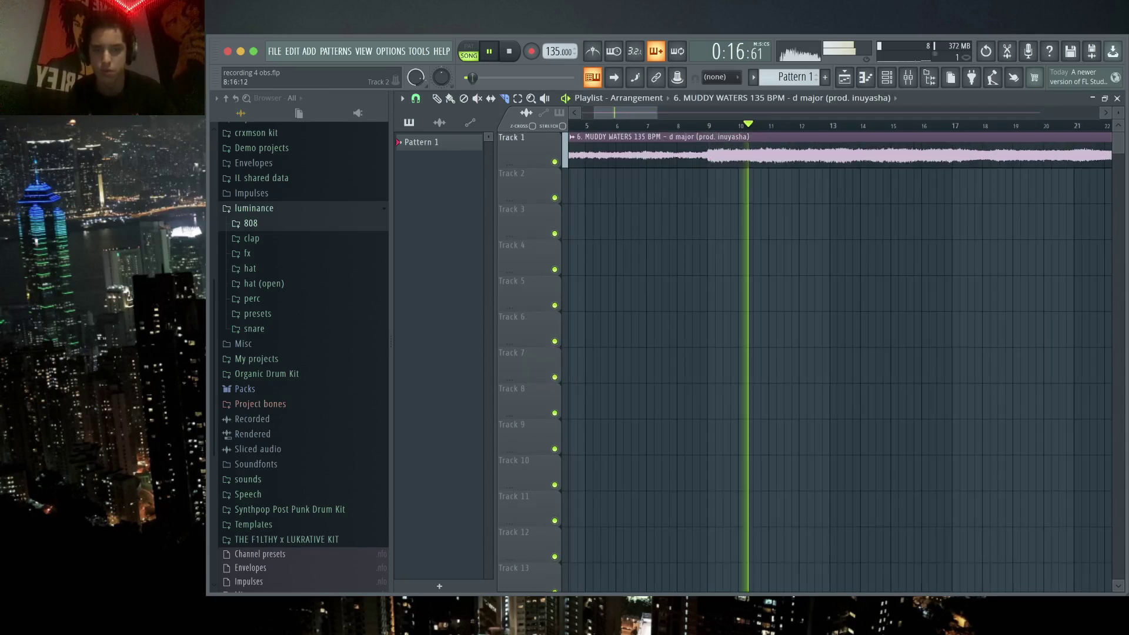
pyautogui.scroll(2, 709, 169)
pyautogui.hotkey('ctrl', 'z')
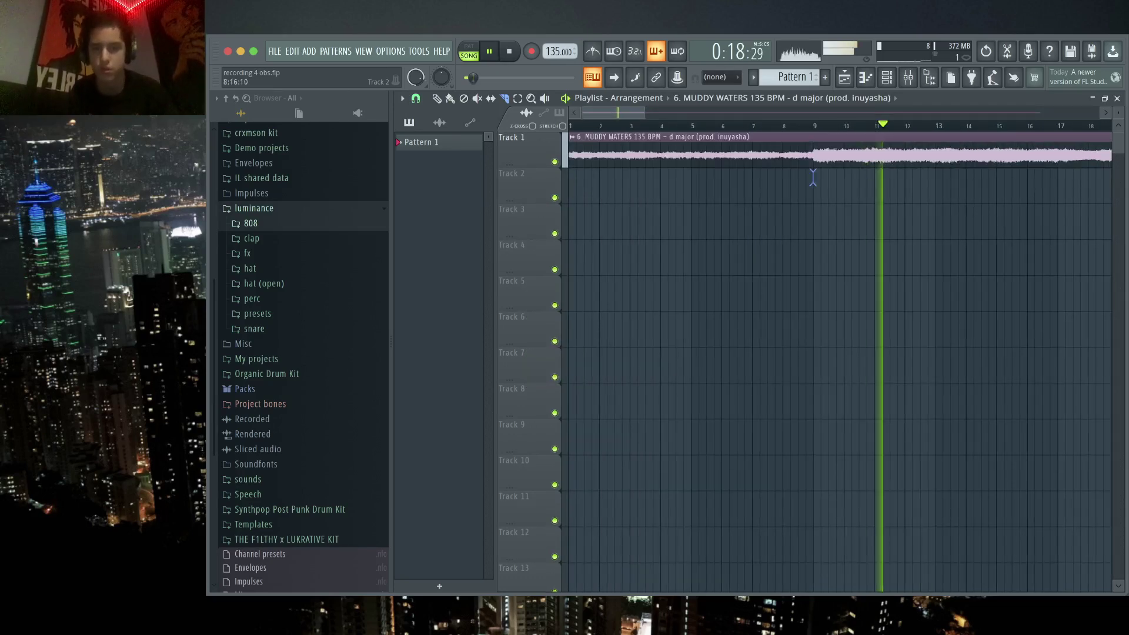
pyautogui.press('space')
pyautogui.press('space')
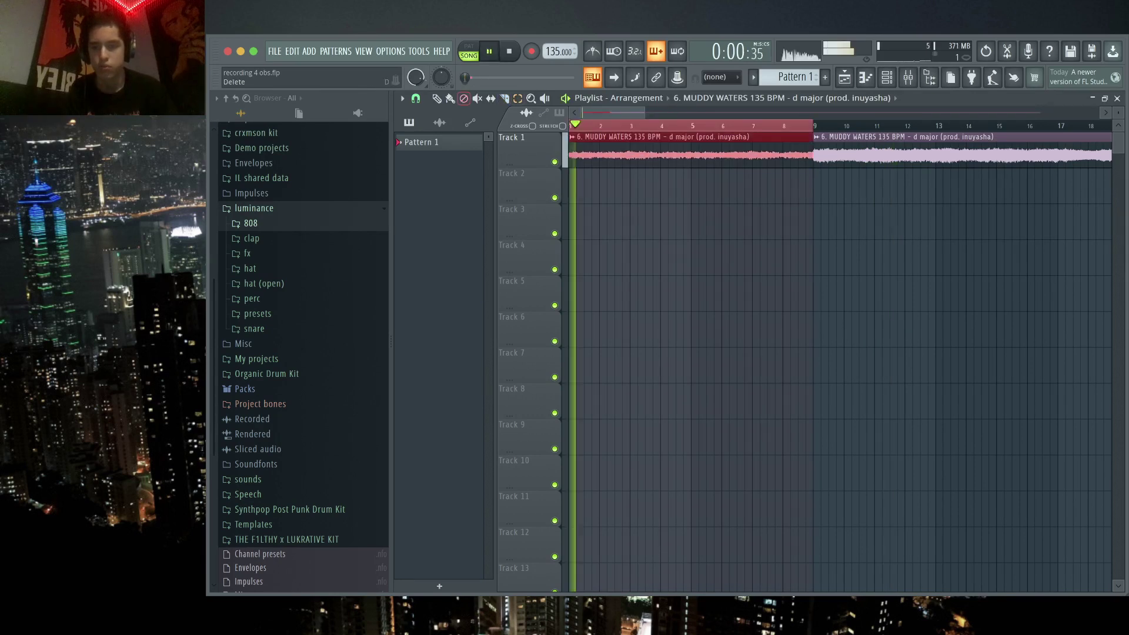
# - Add KMCS - Synchro - HIHAT from the luminance kit to Pattern 1, and place the pattern on Track 2 across the first eight bars
pyautogui.press('space')
pyautogui.click(250, 268)
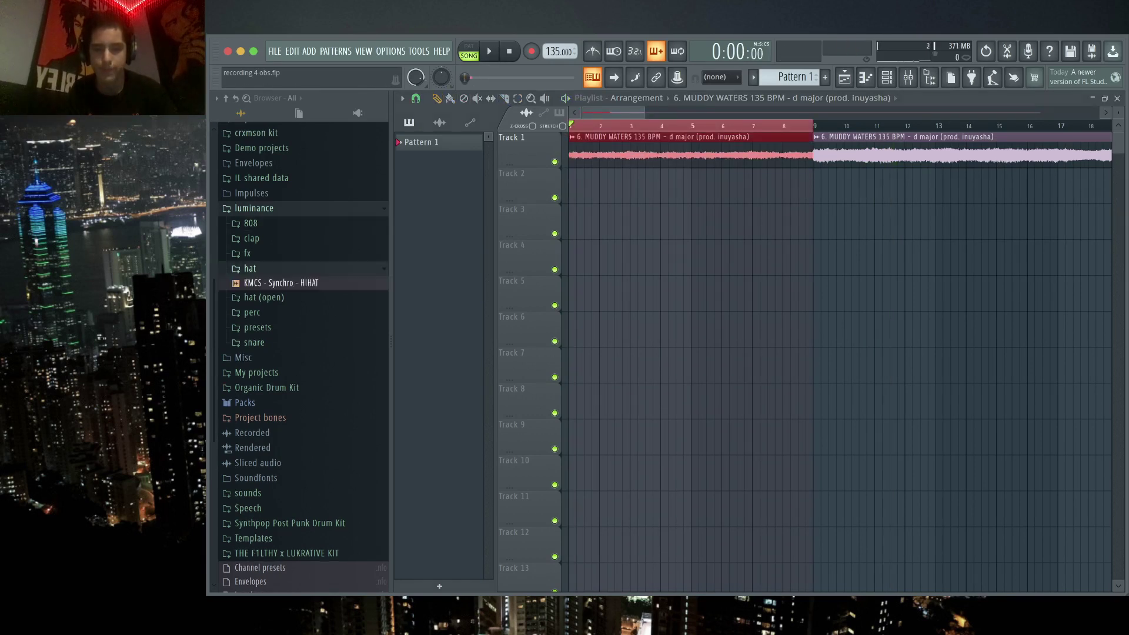
pyautogui.moveTo(281, 283); pyautogui.dragTo(732, 186)
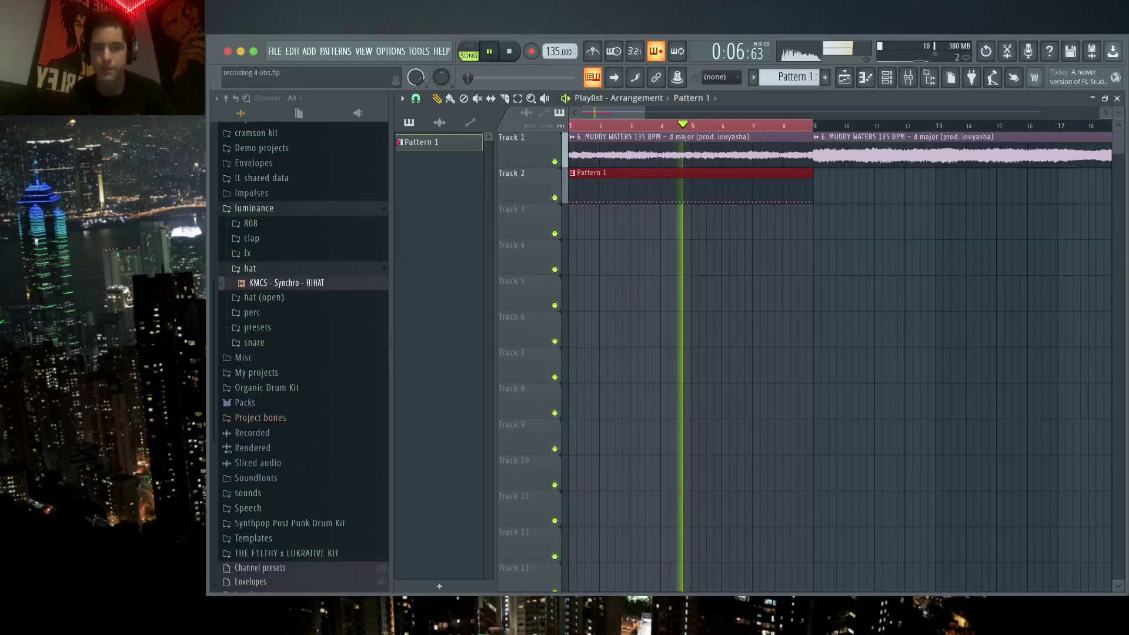
# - Collapse the luminance kit, open the CLAP folder of THE F1LTHY x LUKRATIVE KIT, and stop playback
pyautogui.click(254, 208)
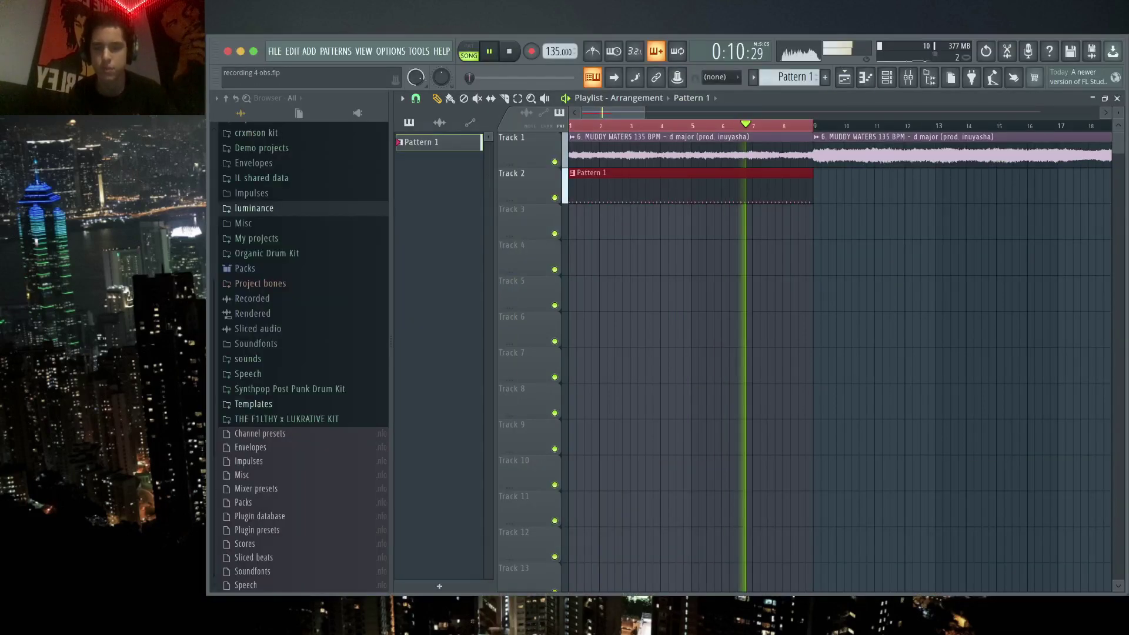
pyautogui.click(253, 404)
pyautogui.click(276, 535)
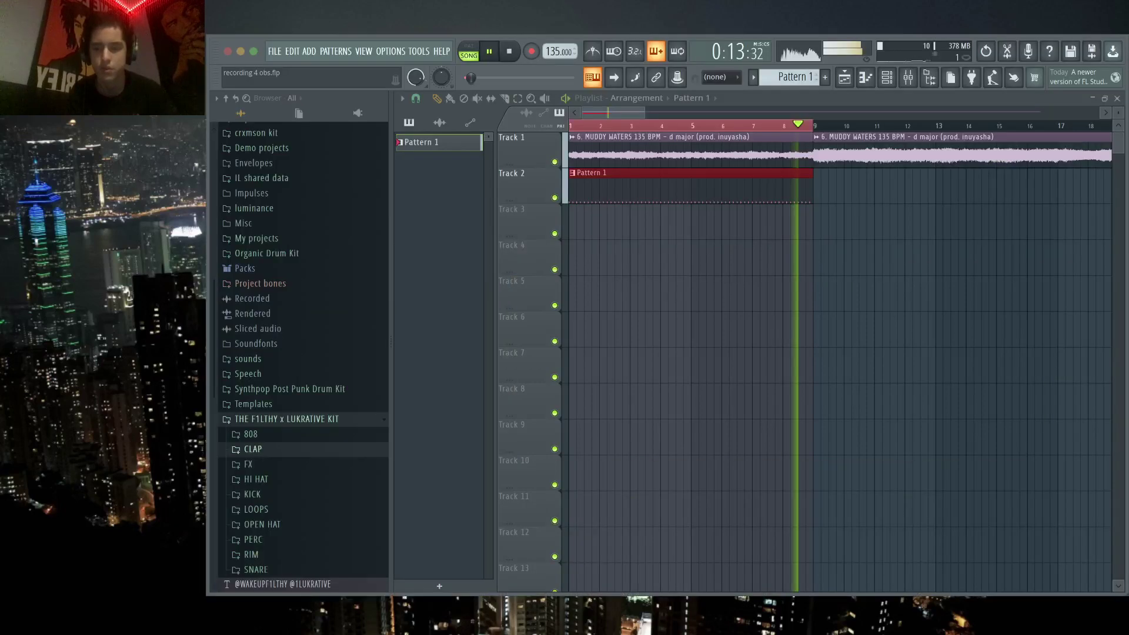
pyautogui.click(253, 449)
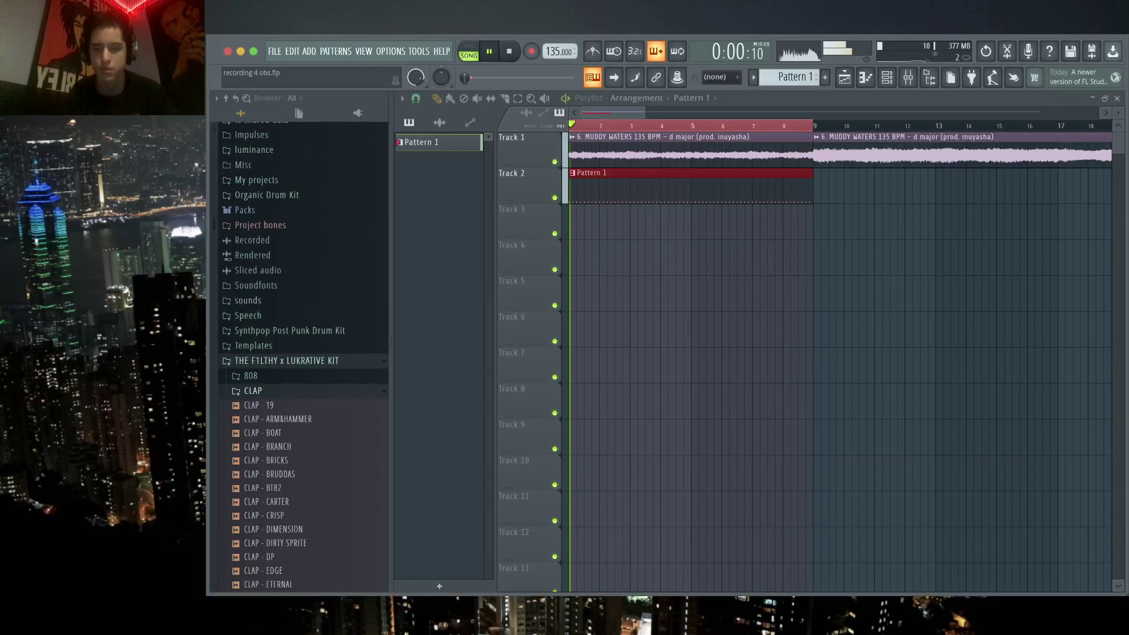
pyautogui.press('space')
# - Audition clap samples in the CLAP folder of THE F1LTHY x LUKRATIVE KIT
pyautogui.scroll(-8, 276, 459)
pyautogui.click(276, 458)
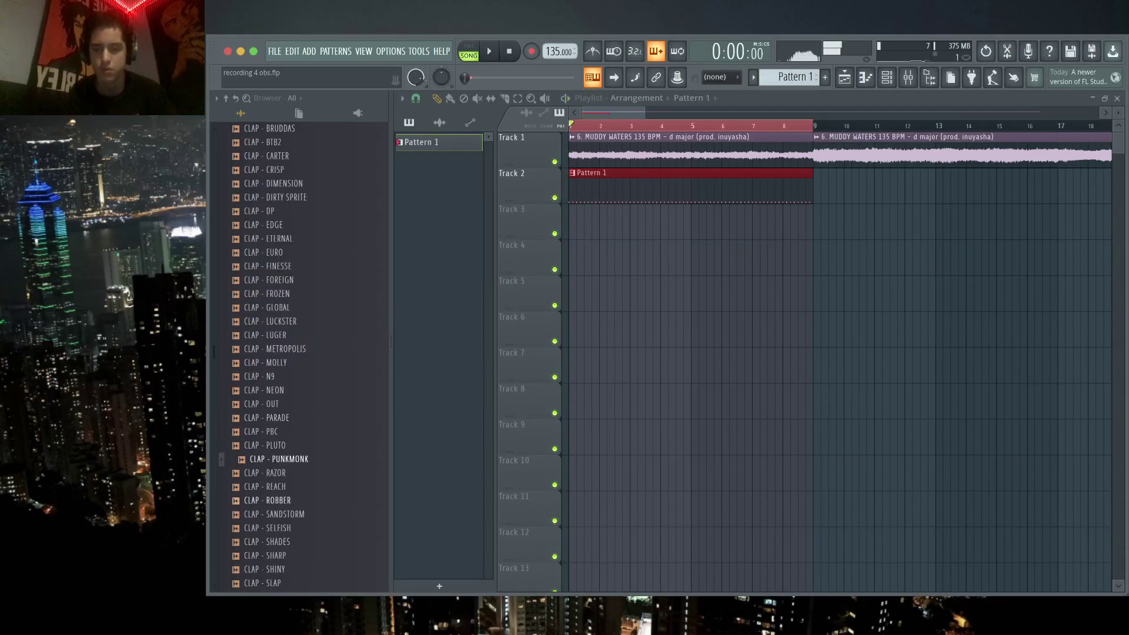
pyautogui.click(276, 527)
pyautogui.scroll(-3, 277, 530)
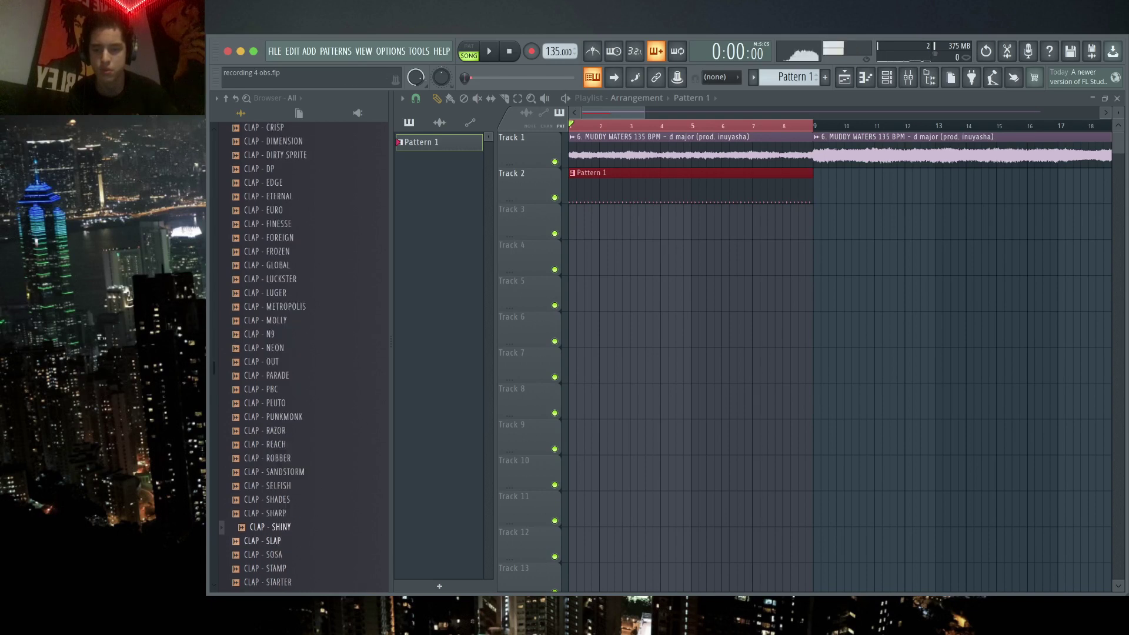
pyautogui.click(277, 554)
pyautogui.scroll(-7, 276, 529)
pyautogui.click(277, 496)
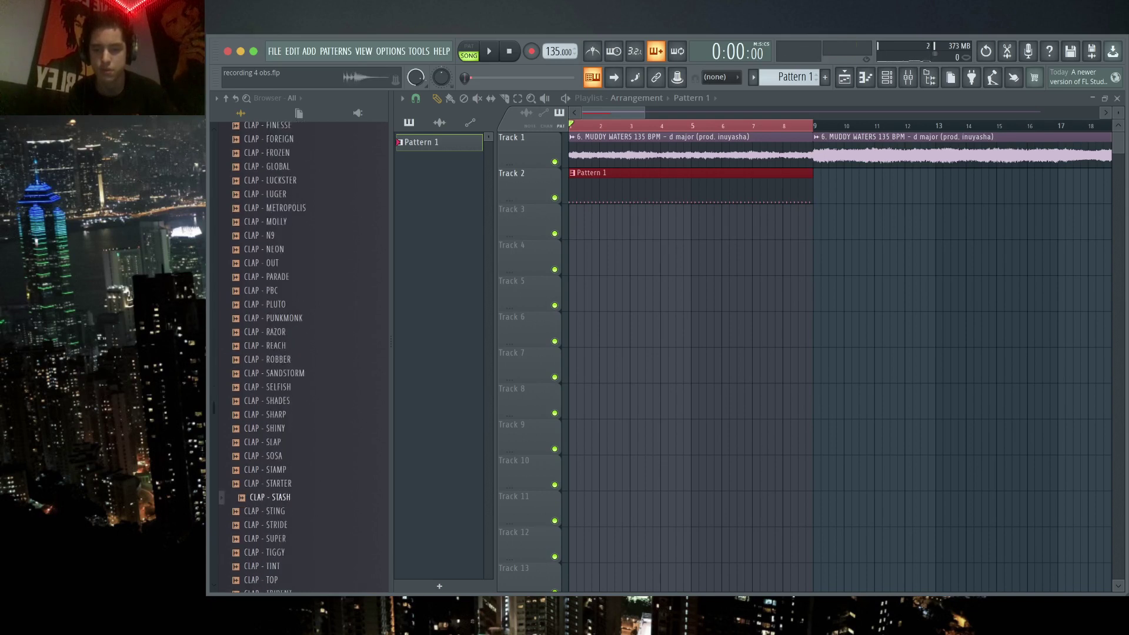
pyautogui.scroll(-12, 277, 529)
pyautogui.click(276, 458)
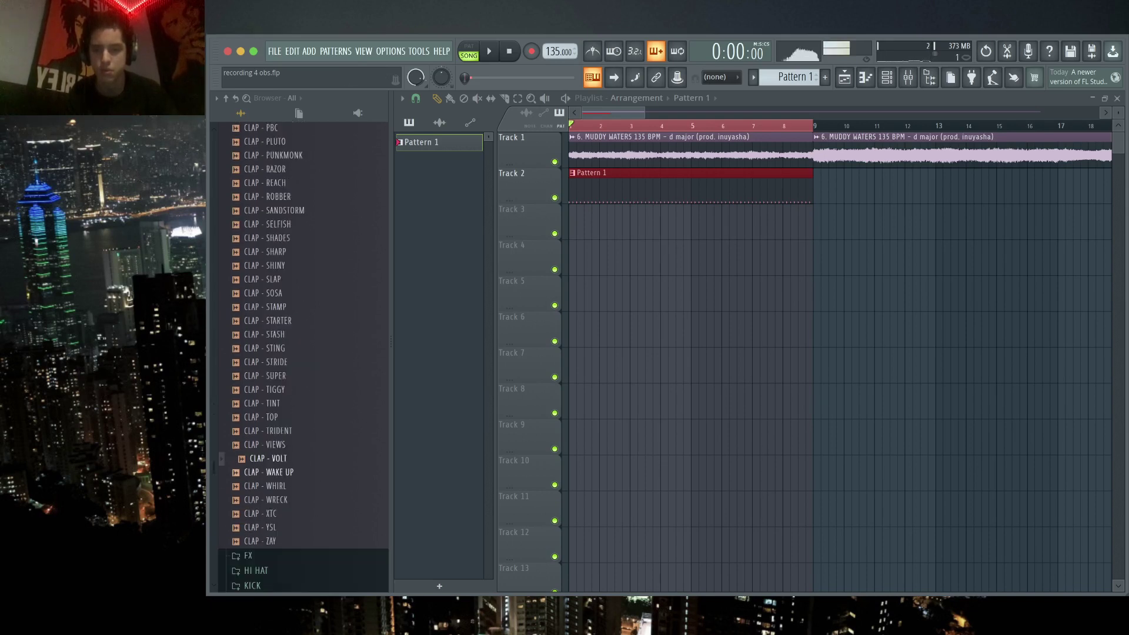
pyautogui.press('Down')
pyautogui.press('Down')
pyautogui.press('Down')
pyautogui.press('Down')
pyautogui.press('Down')
pyautogui.press('Down')
# - Collapse THE F1LTHY x LUKRATIVE KIT and open the clap folder of the crxmson kit
pyautogui.press('Left')
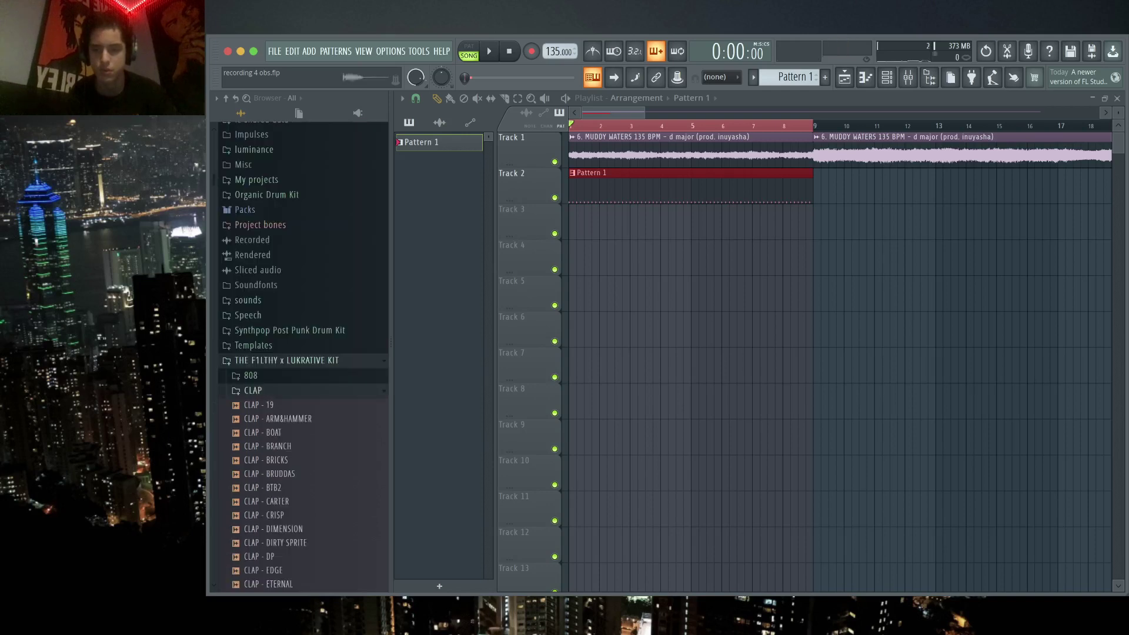
pyautogui.press('Left')
pyautogui.press('Right')
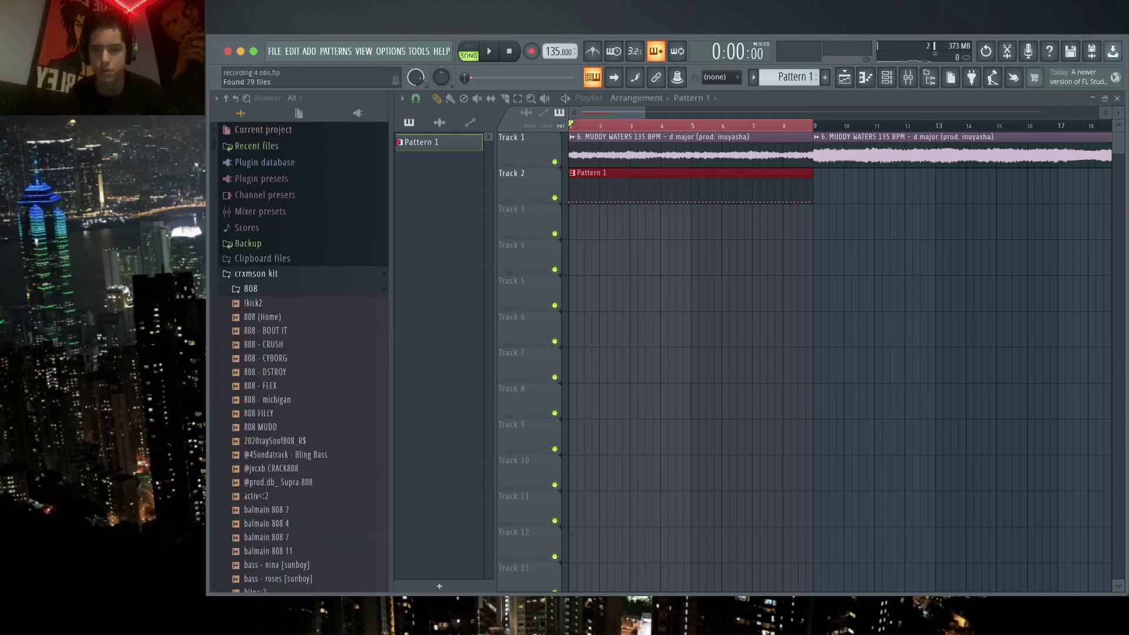
pyautogui.press('Left')
pyautogui.press('Down')
pyautogui.press('Right')
# - Audition the crxmson kit's claps and load filtered plug clap as a new channel
pyautogui.press('Down')
pyautogui.press('Down')
pyautogui.press('Down')
pyautogui.press('Down')
pyautogui.press('Up')
pyautogui.press('Up')
pyautogui.press('Up')
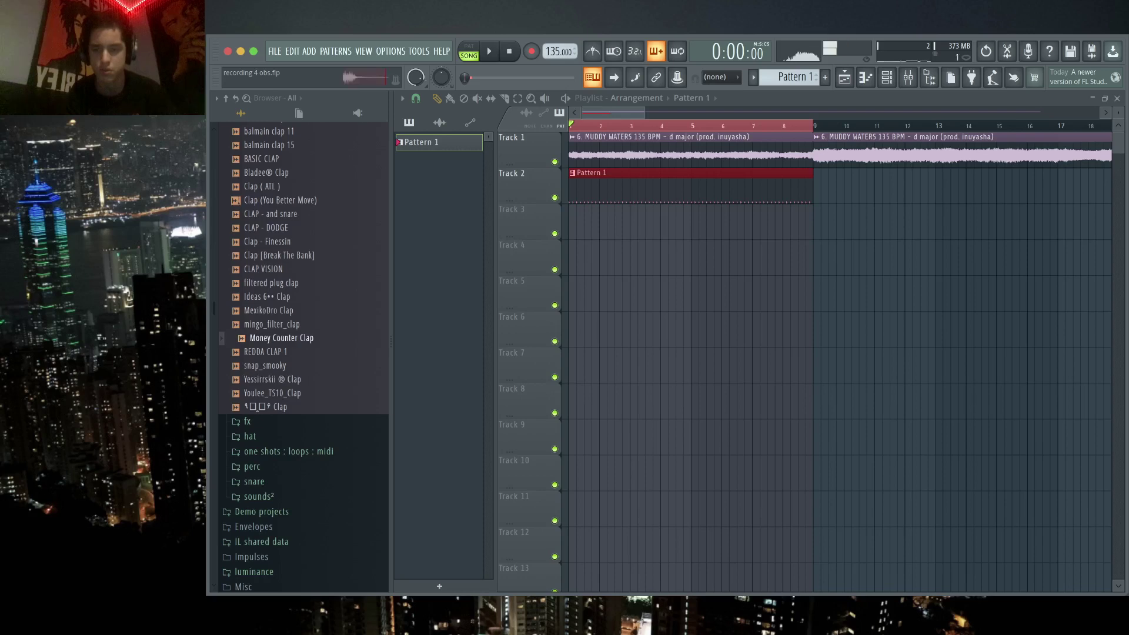
pyautogui.press('Up')
pyautogui.press('Up')
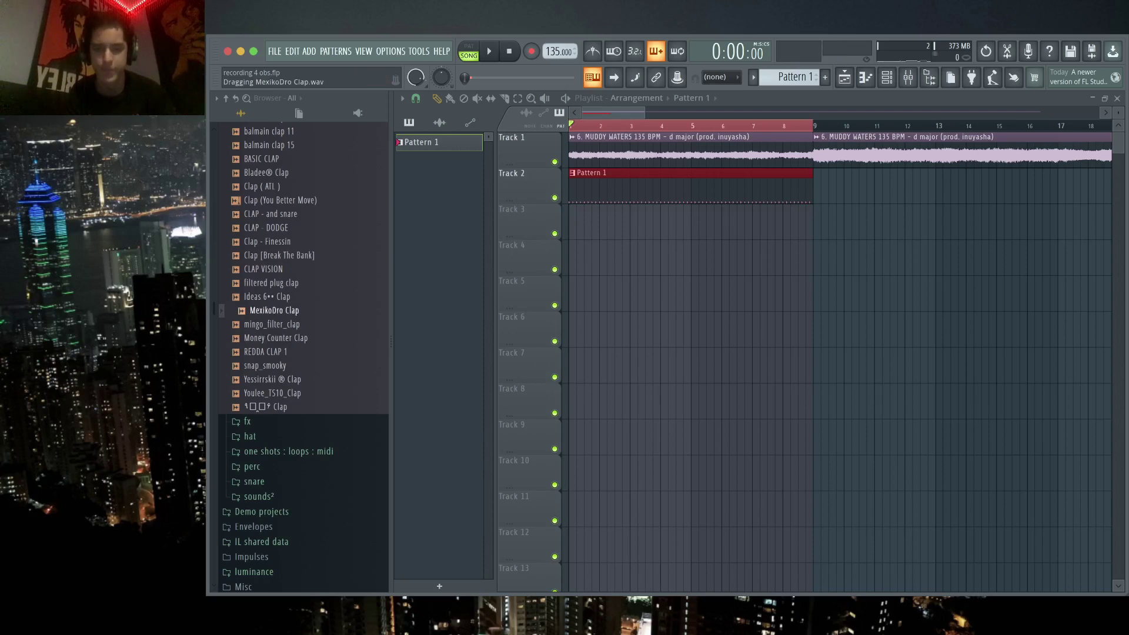
pyautogui.press('Up')
pyautogui.press('Up')
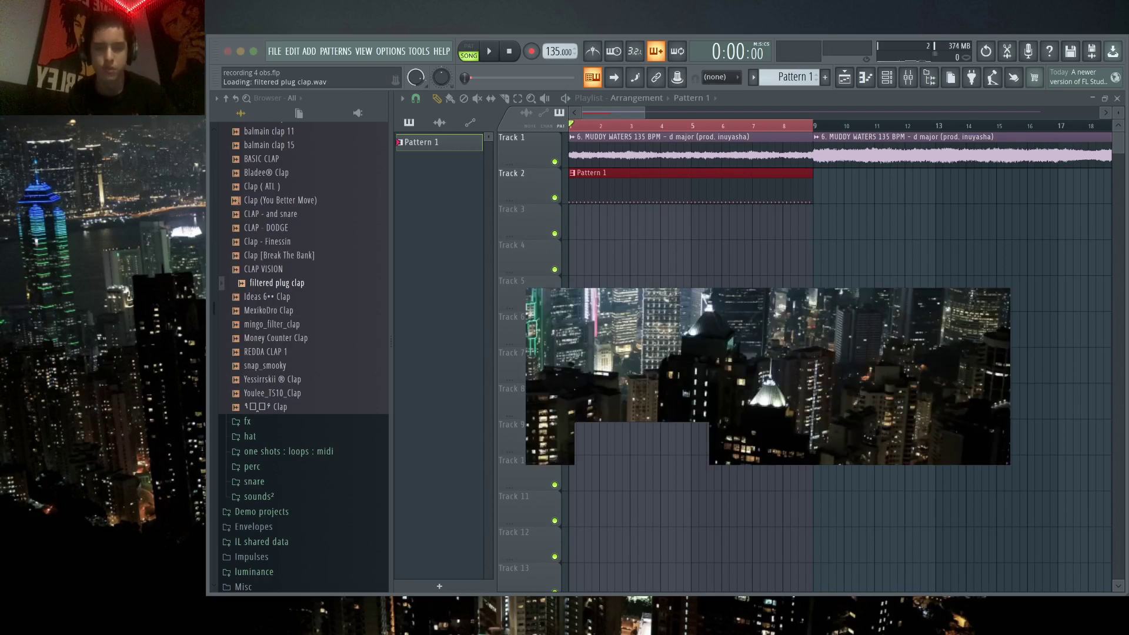
# - Place a filtered plug clap note on the third beat of every bar in Pattern 1, and return to the playlist
pyautogui.press('space')
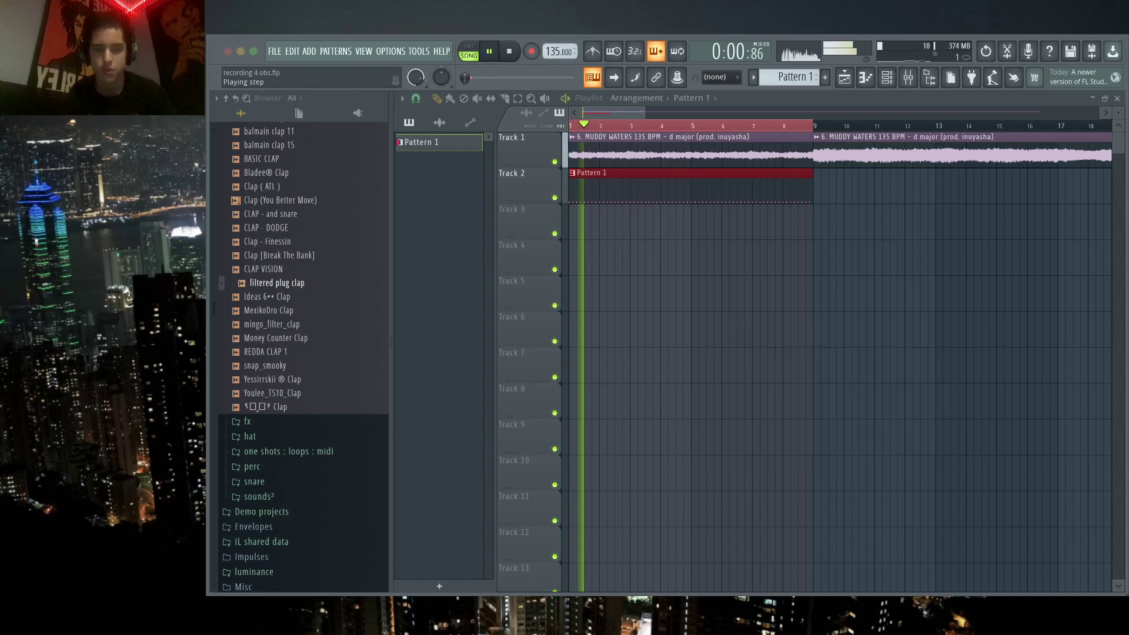
pyautogui.press('space')
pyautogui.press('space')
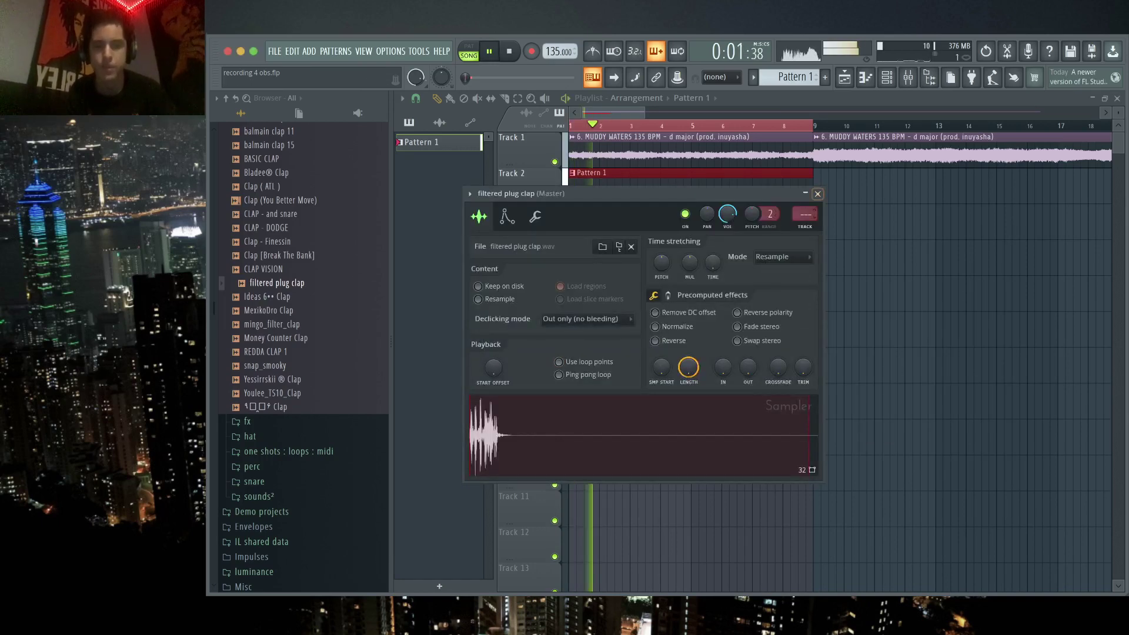
pyautogui.press('Escape')
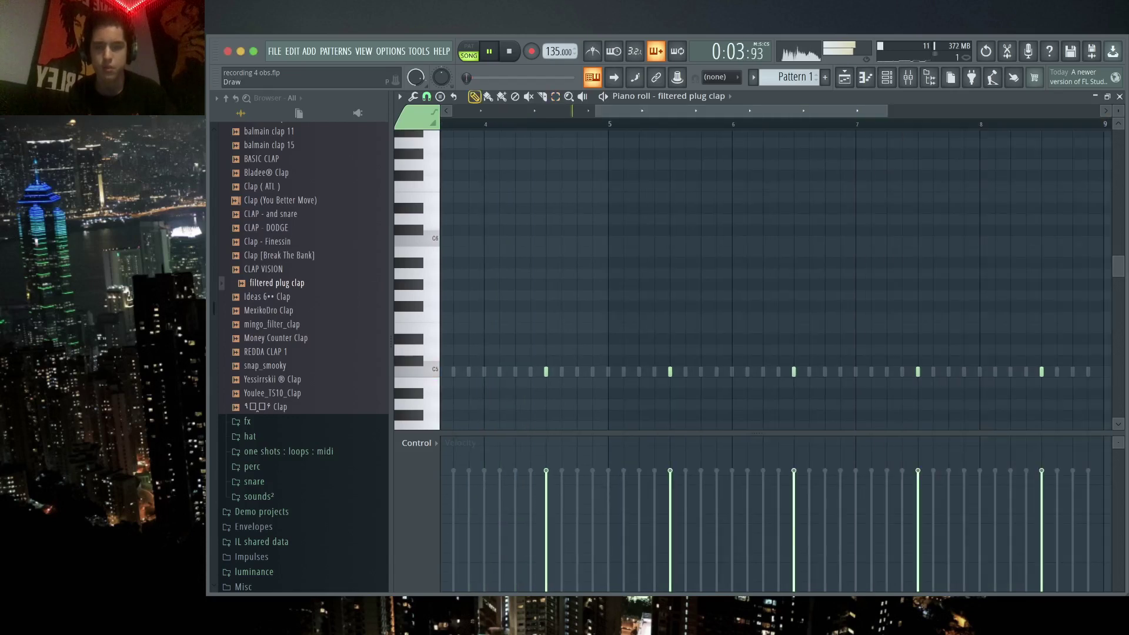
pyautogui.press('F5')
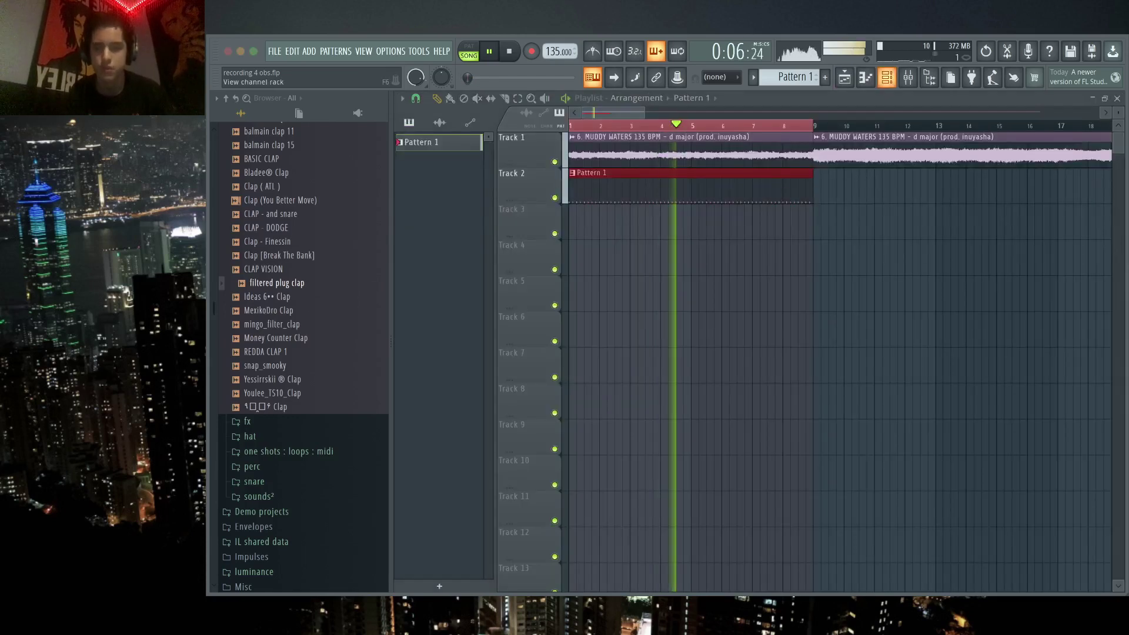
# - Collapse the crxmson kit and load crxmson808 from the 808 folder of the luminance kit
pyautogui.scroll(5, 303, 353)
pyautogui.click(252, 287)
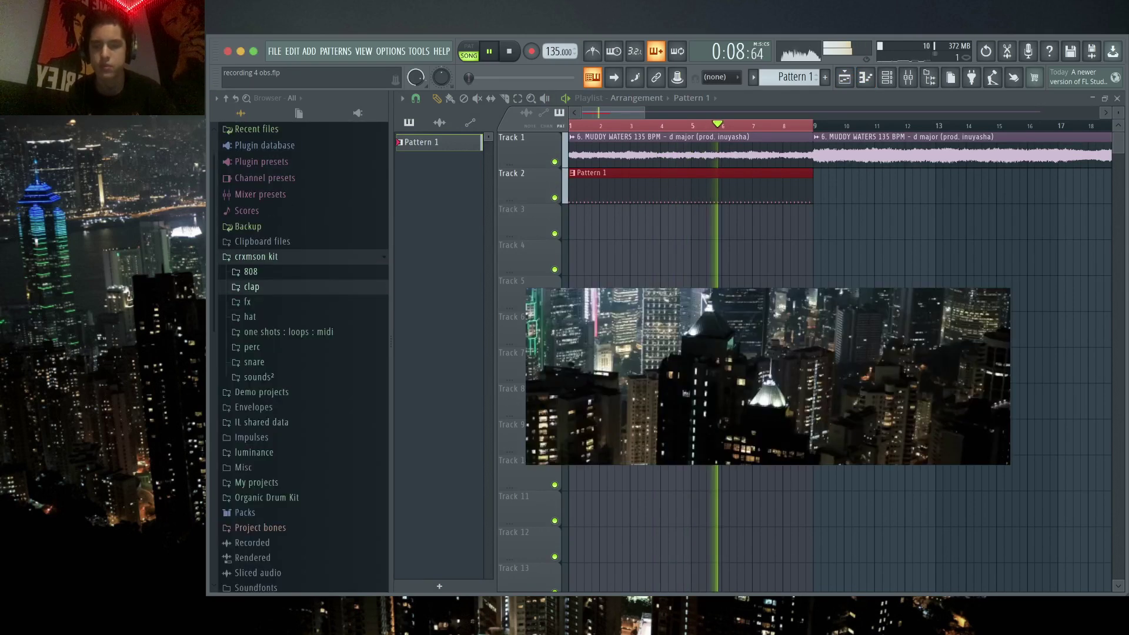
pyautogui.click(251, 271)
pyautogui.click(256, 257)
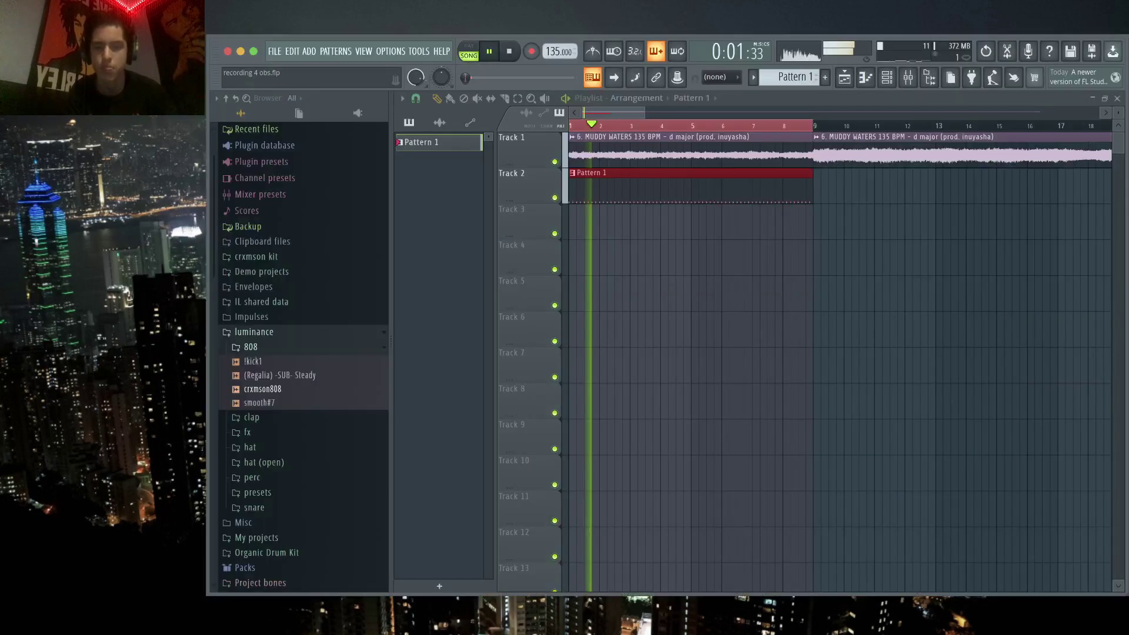
pyautogui.moveTo(262, 389); pyautogui.dragTo(268, 389)
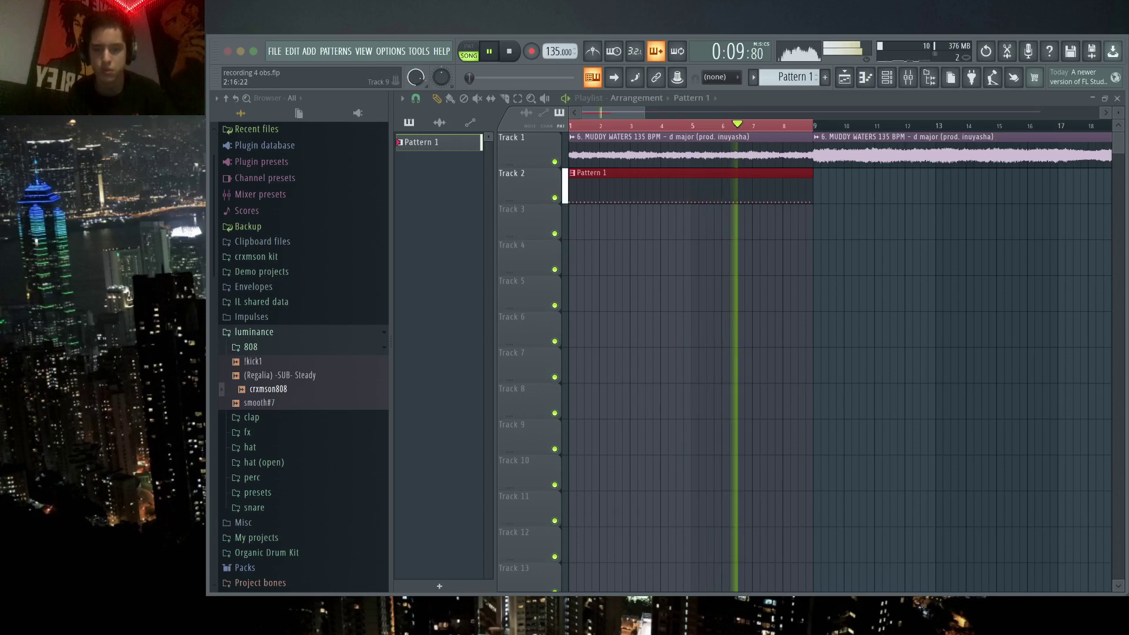
# - Enable the volume envelope of crxmson808 with no attack, maximum hold and 100% decay
pyautogui.click(524, 234)
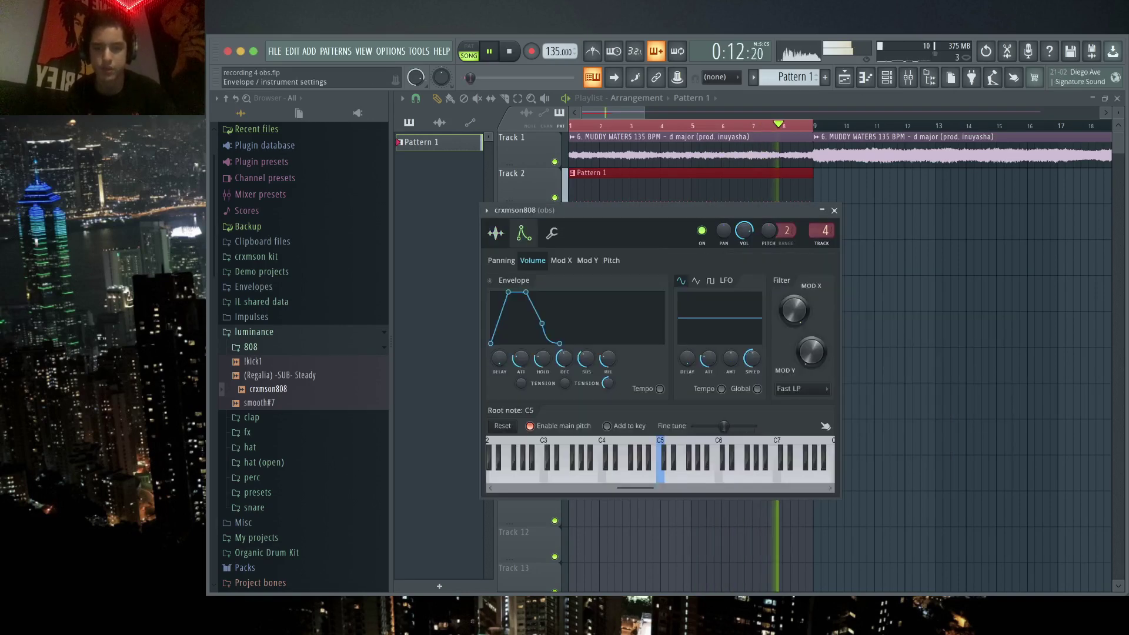
pyautogui.moveTo(564, 358); pyautogui.dragTo(543, 347)
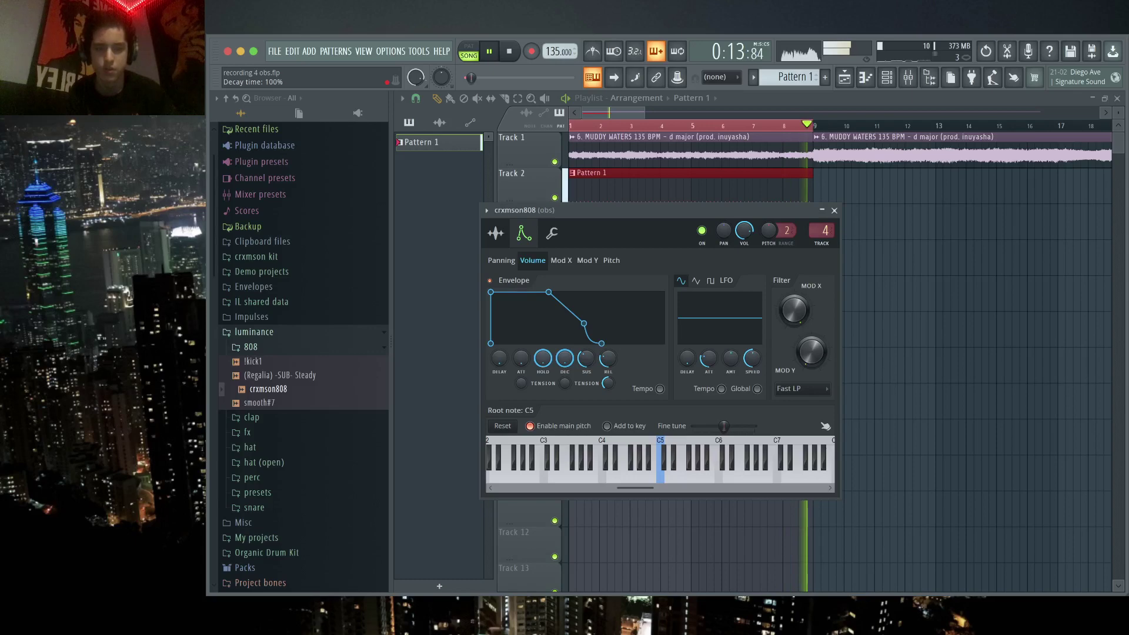
pyautogui.press('Escape')
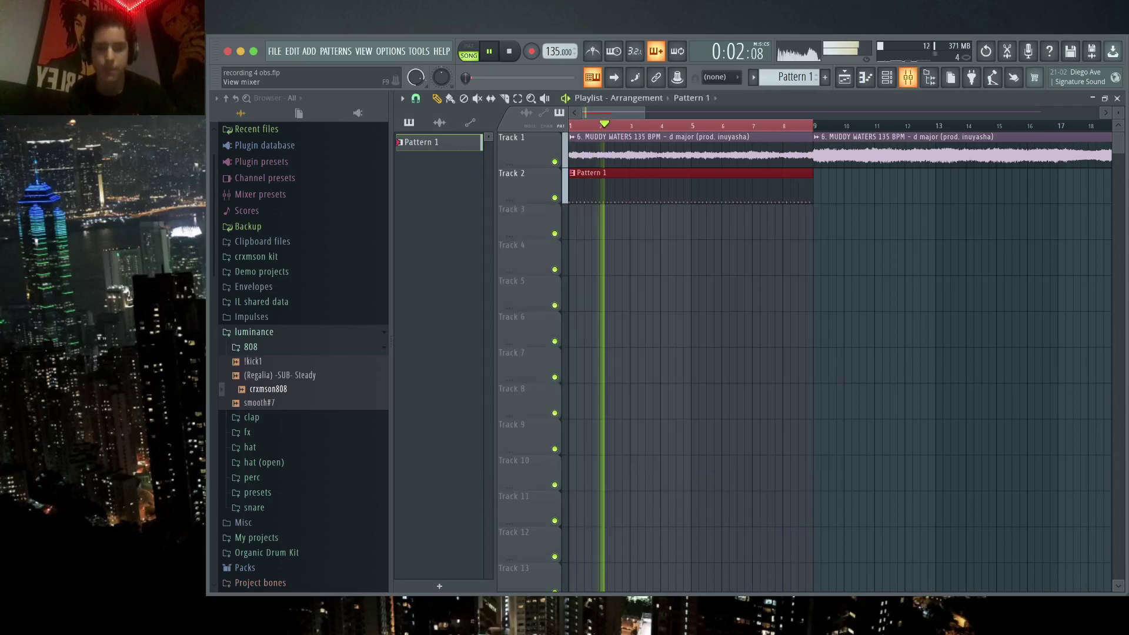
# - Add Fruity WaveShaper in slot 8 of mixer track 4 with its curve bent upward, and slightly boost the track's low EQ band
pyautogui.press('F9')
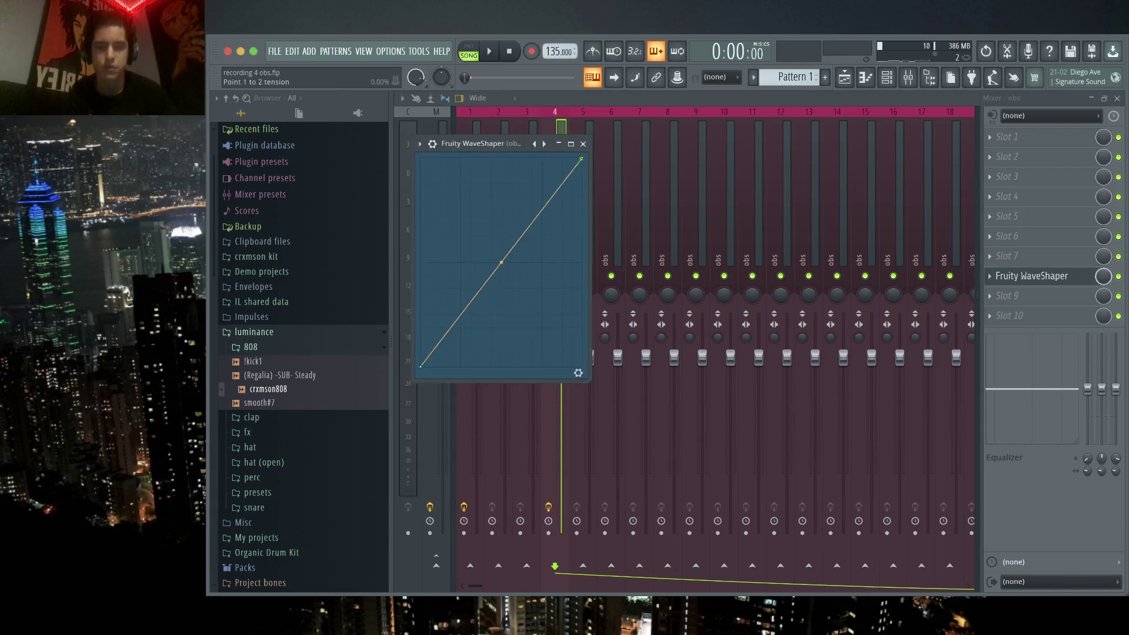
pyautogui.moveTo(501, 263); pyautogui.dragTo(501, 164)
pyautogui.press('Escape')
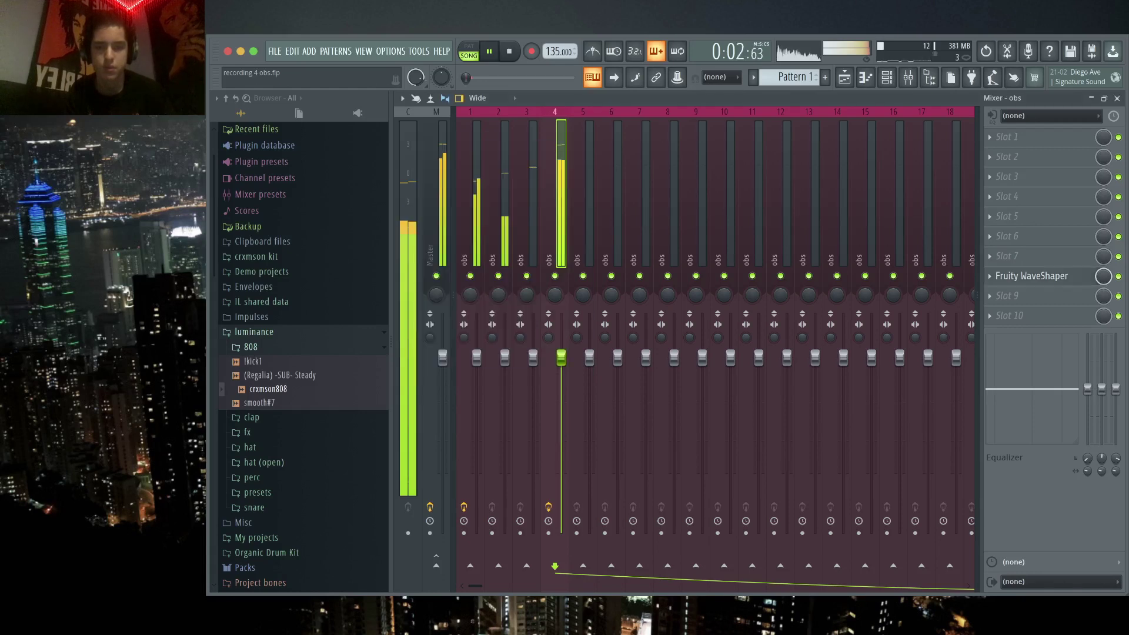
pyautogui.moveTo(1088, 388); pyautogui.dragTo(1088, 384)
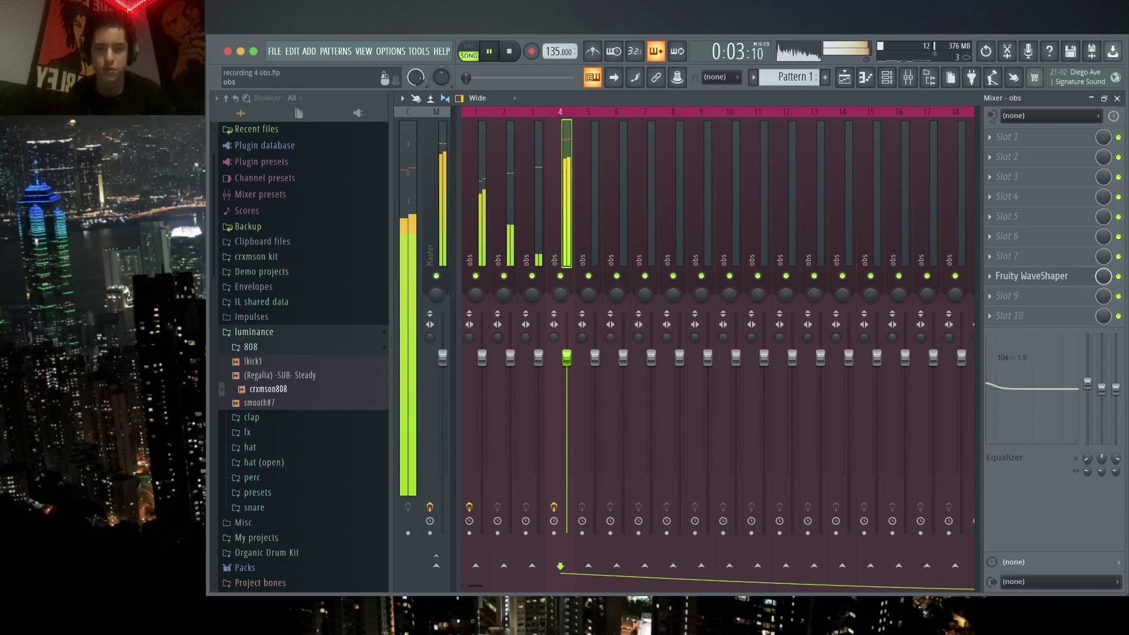
pyautogui.click(436, 195)
pyautogui.click(845, 77)
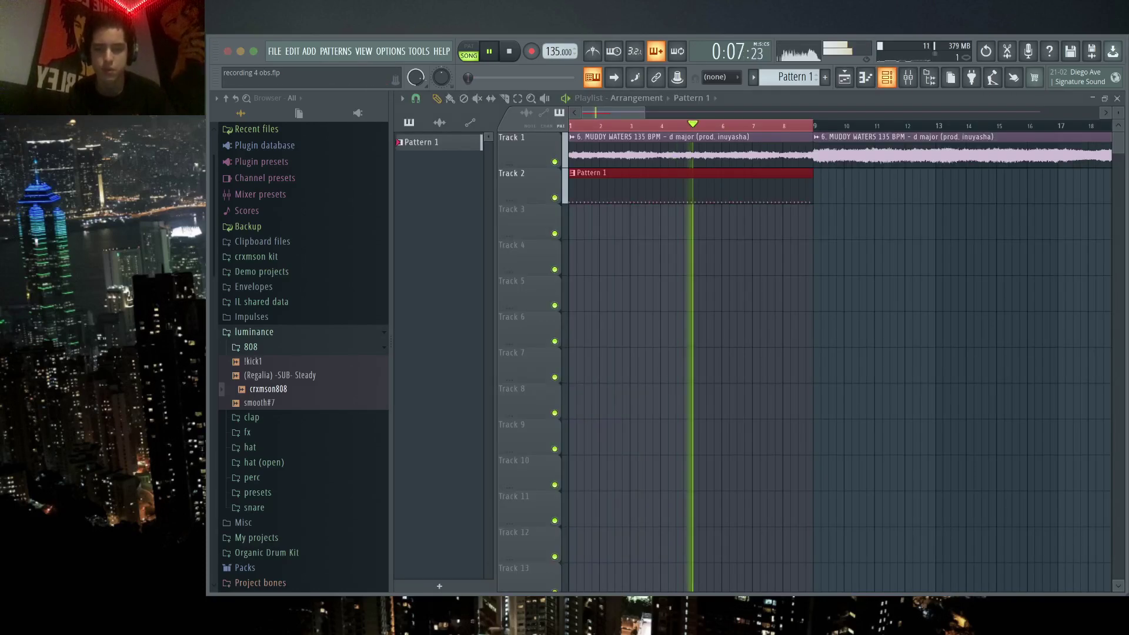
# - Draw crxmson808 notes on C#7 at steps 1, 7 and 13 of bar 1 and step 13 of bar 3
pyautogui.press('F7')
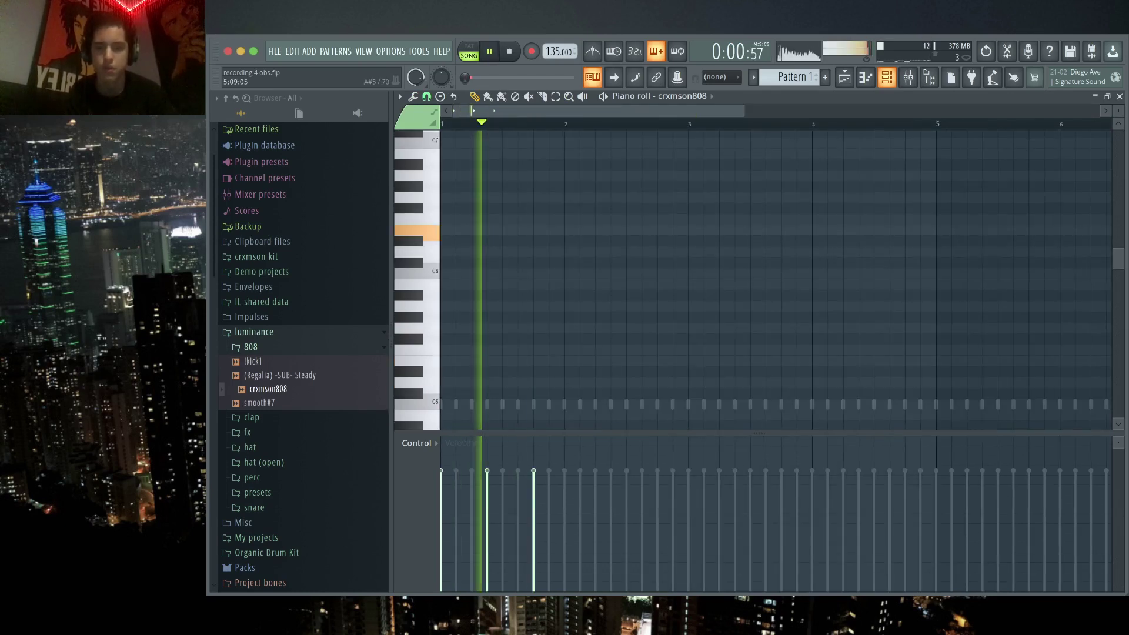
pyautogui.press('space')
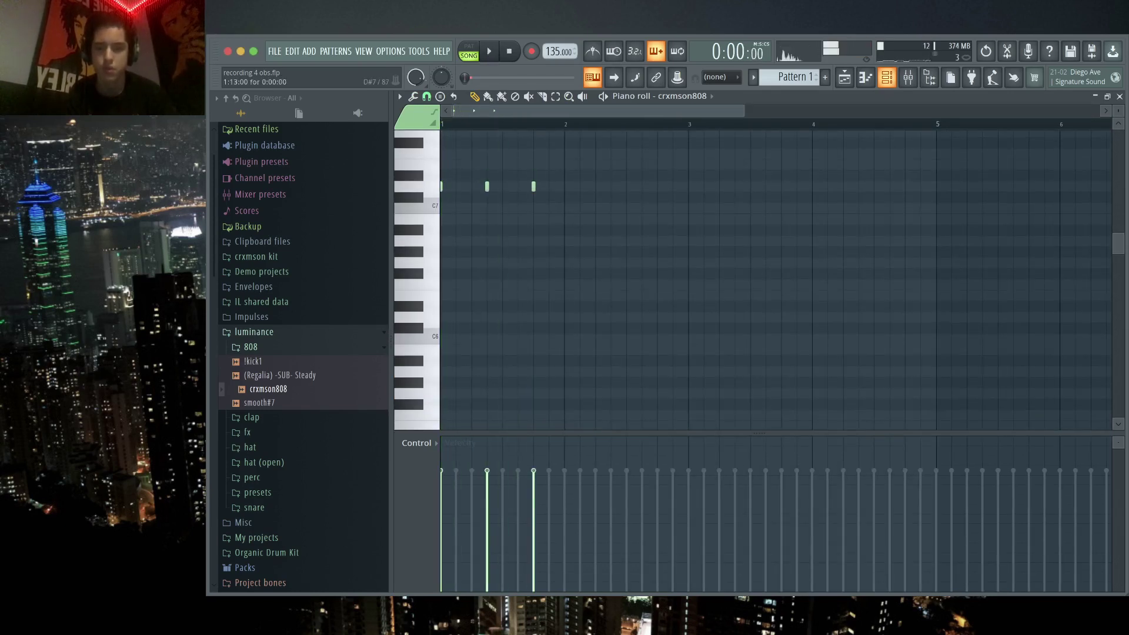
pyautogui.press('space')
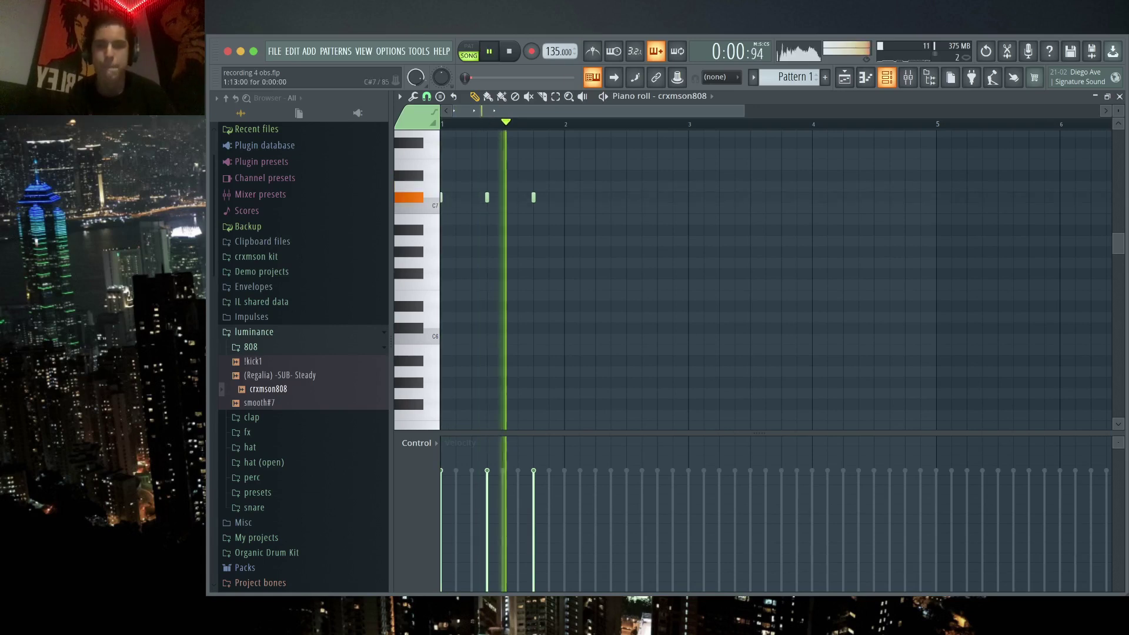
pyautogui.press('pagedown')
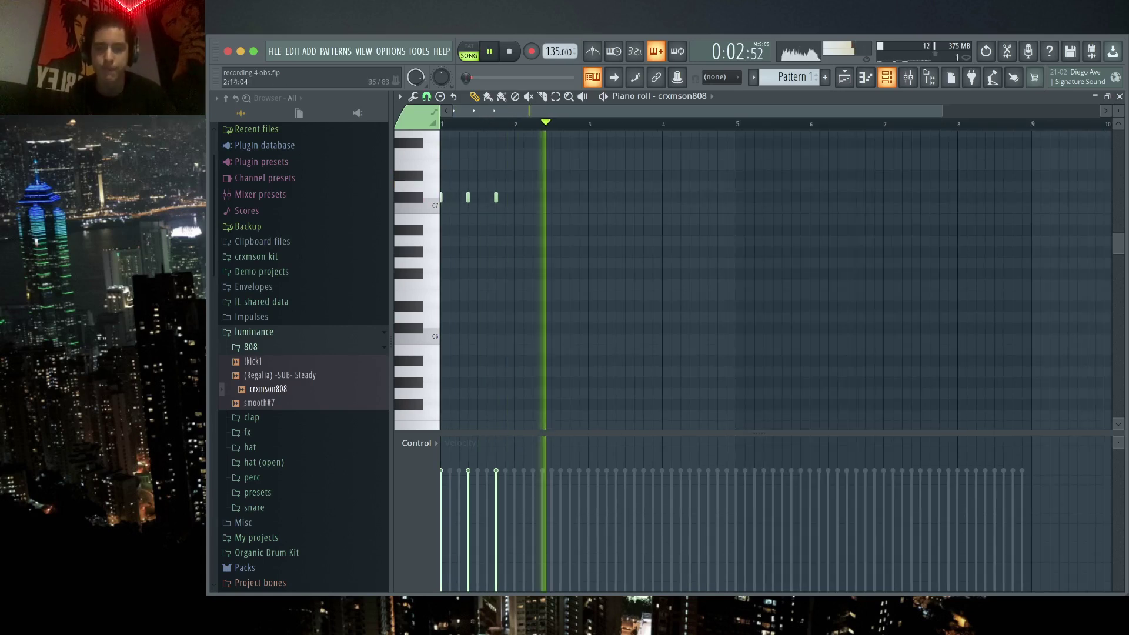
pyautogui.click(644, 197)
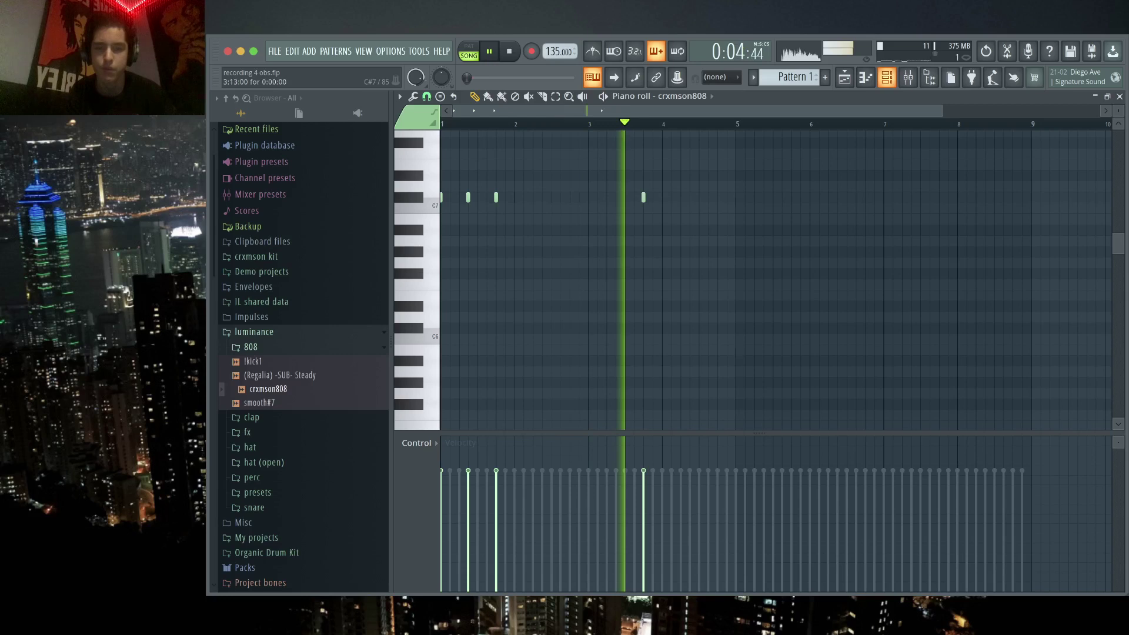
# - Add a crxmson808 note at step 5 of bar 4 and tune it by ear to A7
pyautogui.press('m')
pyautogui.press('space')
pyautogui.hotkey('shift', 'Down')
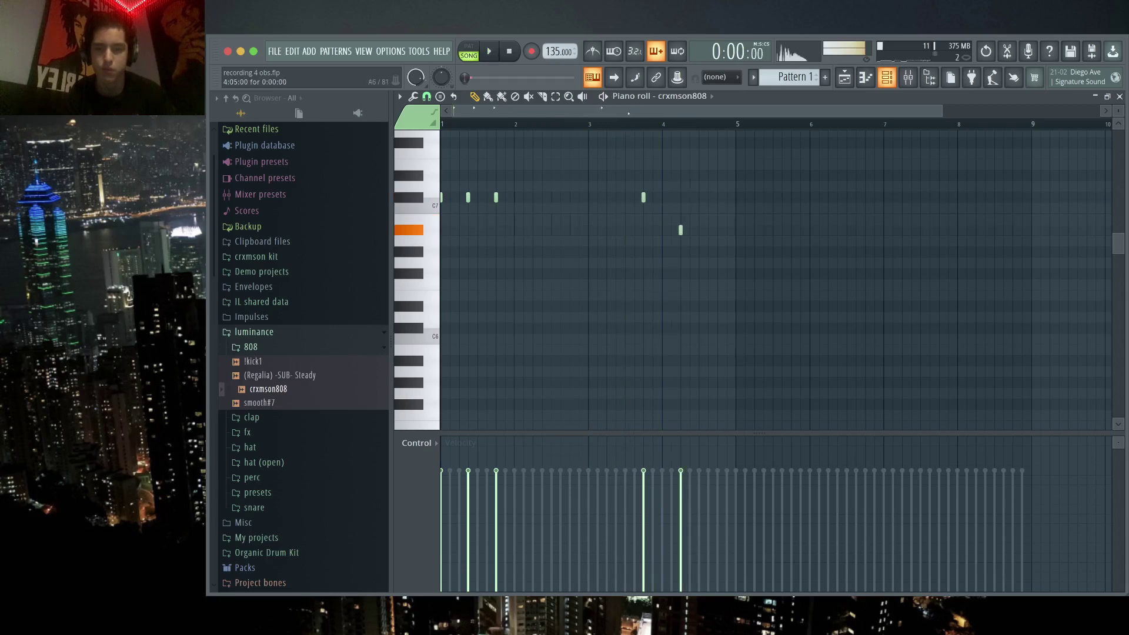
pyautogui.hotkey('shift', 'Down')
pyautogui.hotkey('shift', 'Down')
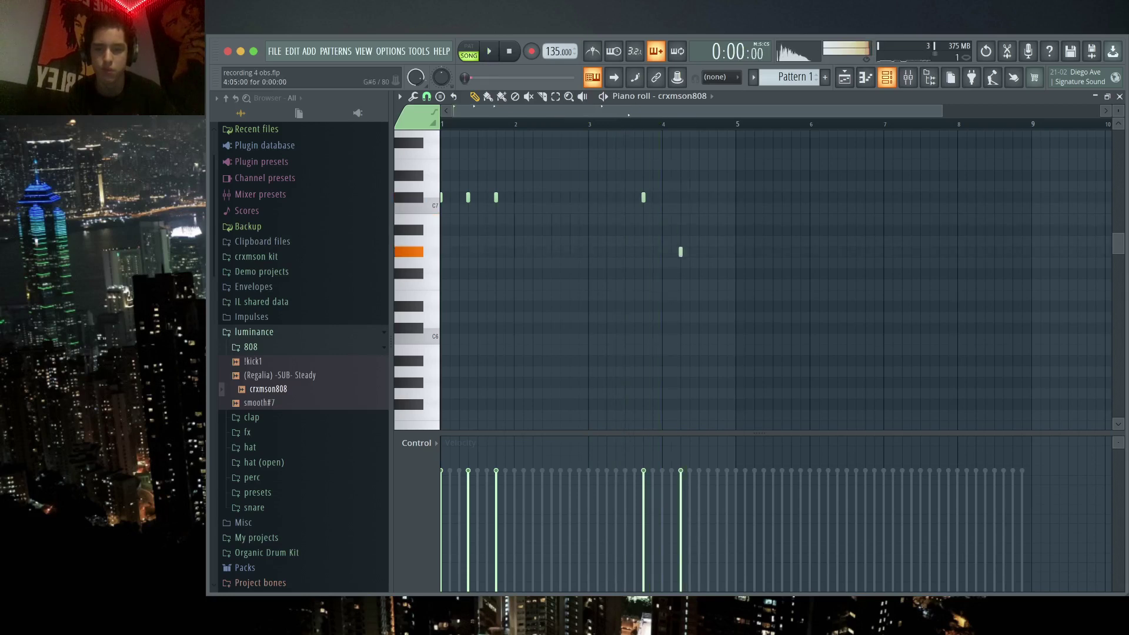
pyautogui.hotkey('shift', 'Up')
pyautogui.scroll(3, 765, 276)
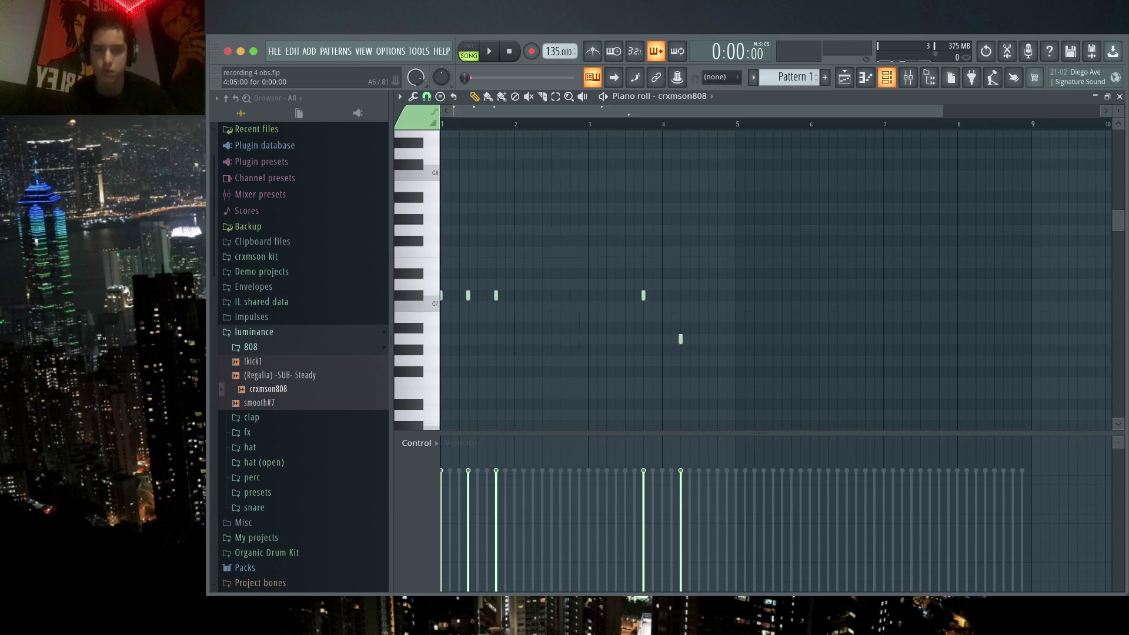
pyautogui.click(680, 208)
pyautogui.press('space')
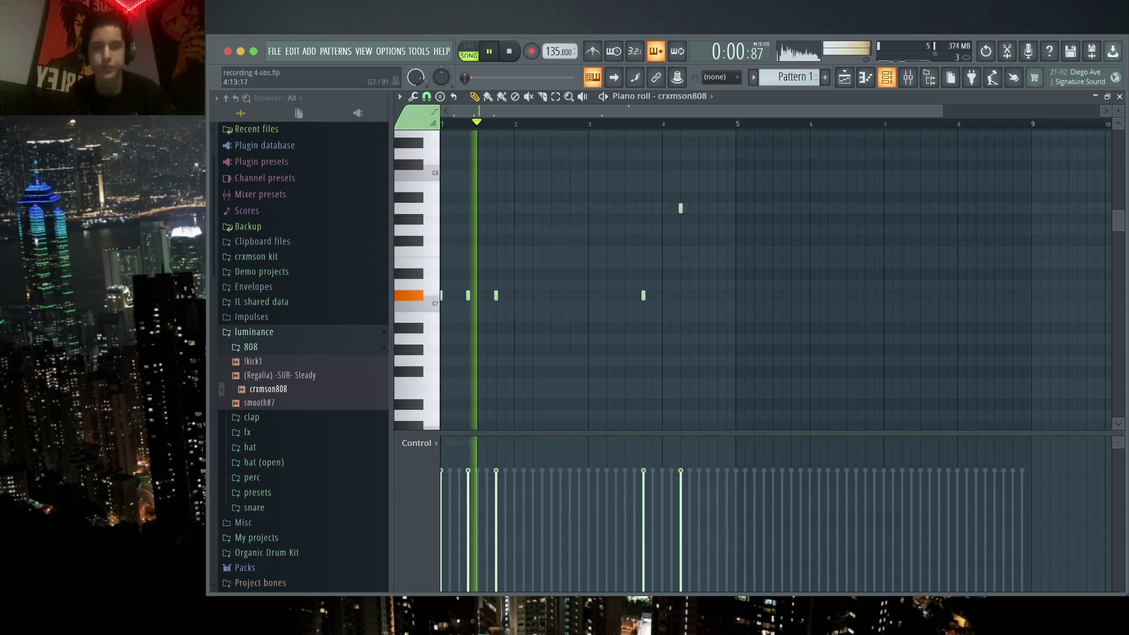
# - Make the 808 notes legato, with a second A7 note at step 11 of bar 4, and duplicate the phrase into bars 5 to 8
pyautogui.hotkey('ctrl', 'l')
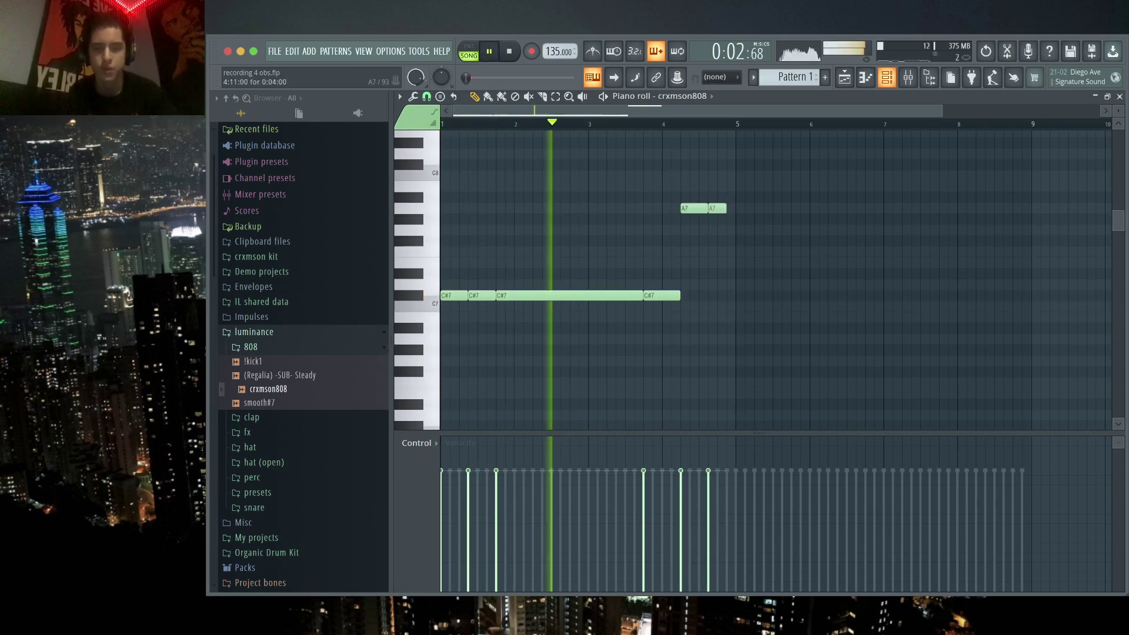
pyautogui.hotkey('ctrl', 'b')
pyautogui.hotkey('ctrl', 'd')
# - Transpose all the crxmson808 notes down one octave
pyautogui.hotkey('ctrl', 'Down')
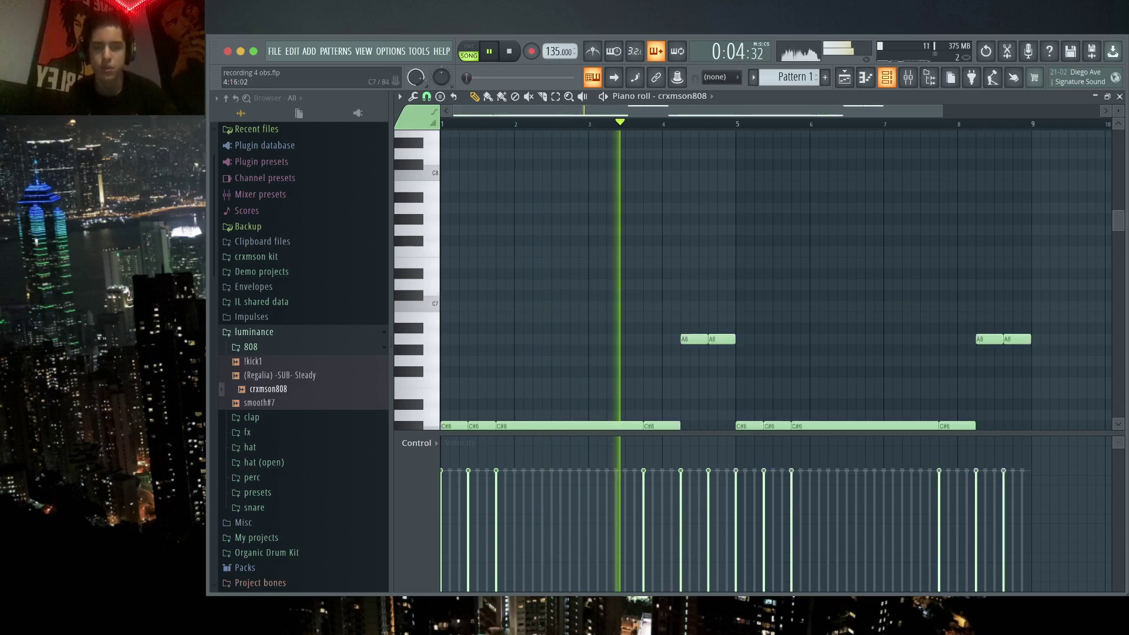
pyautogui.scroll(-3, 776, 279)
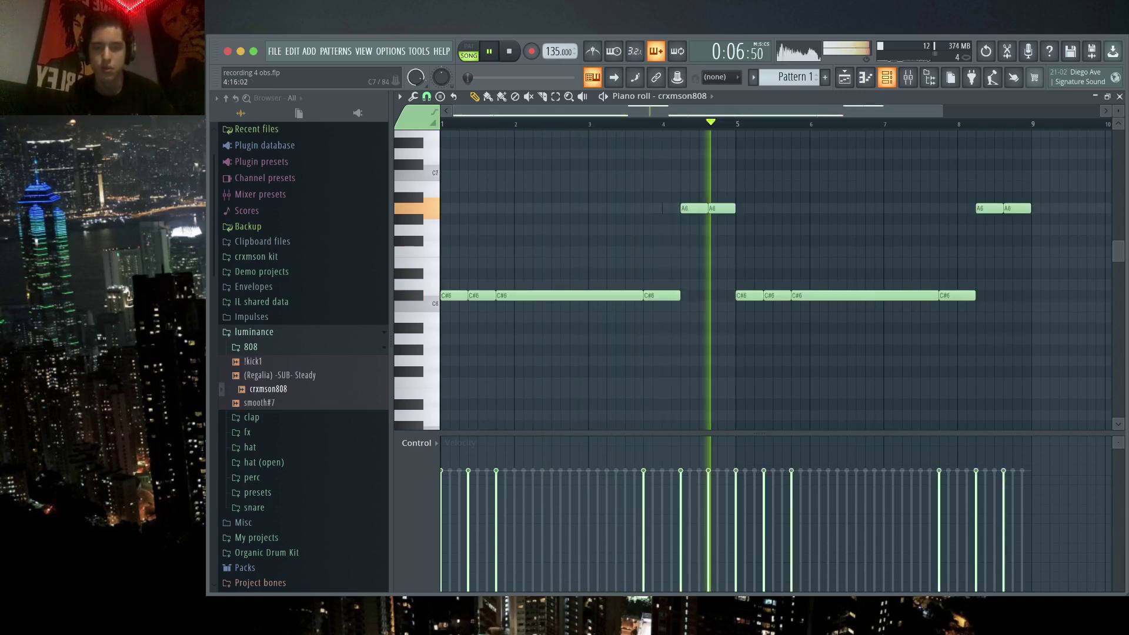
# - Lower the A notes in bars 4 and 8 to F# and transpose all the crxmson808 notes down another octave
pyautogui.press('space')
pyautogui.moveTo(694, 208); pyautogui.dragTo(694, 241)
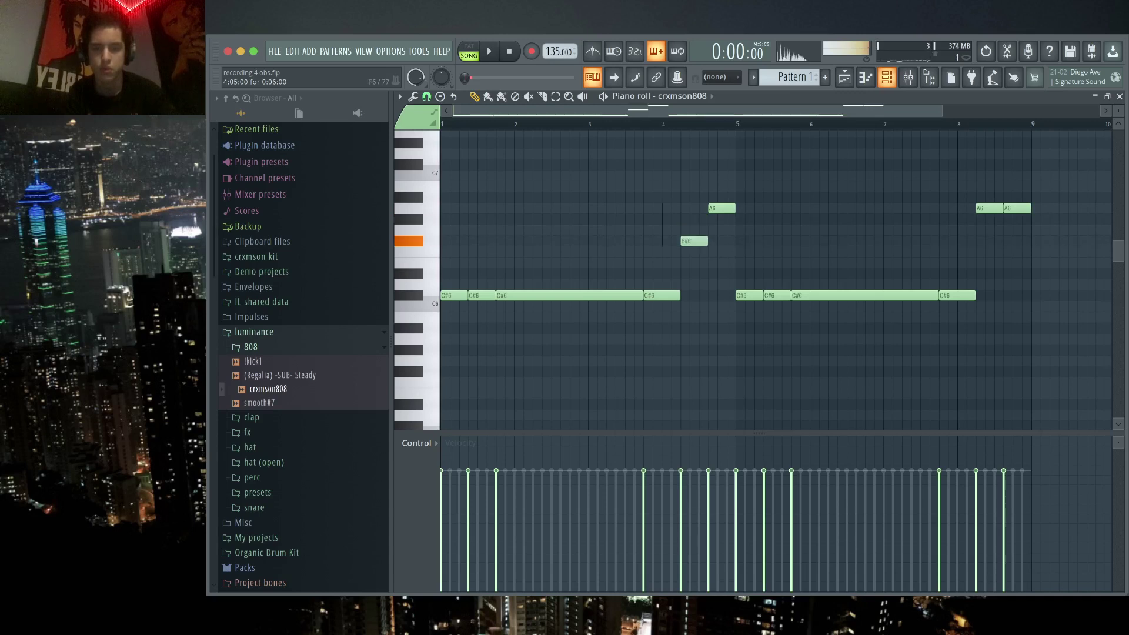
pyautogui.press('space')
pyautogui.hotkey('ctrl', 'Down')
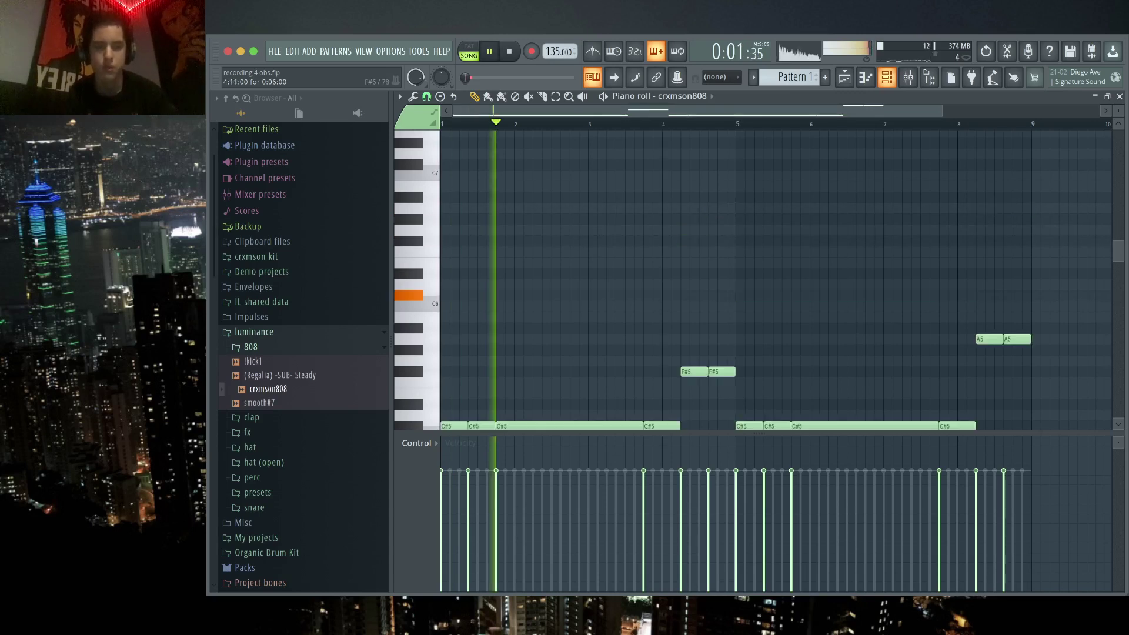
pyautogui.moveTo(968, 332); pyautogui.dragTo(1051, 372)
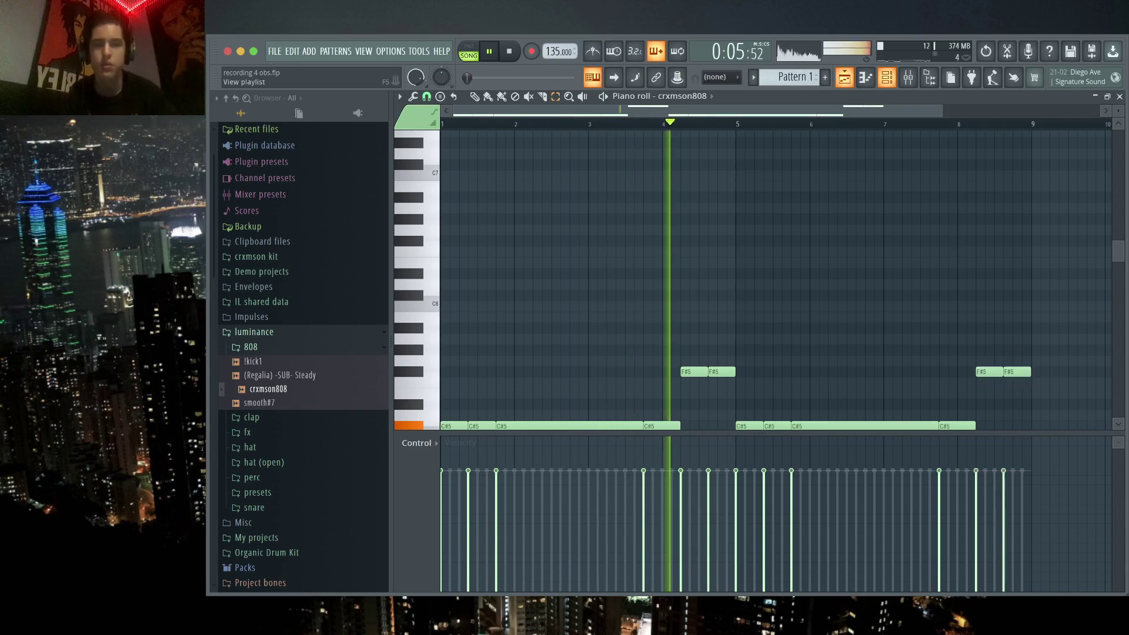
# - Raise the volume of mixer track 1 to 106% (1.4 dB)
pyautogui.click(844, 77)
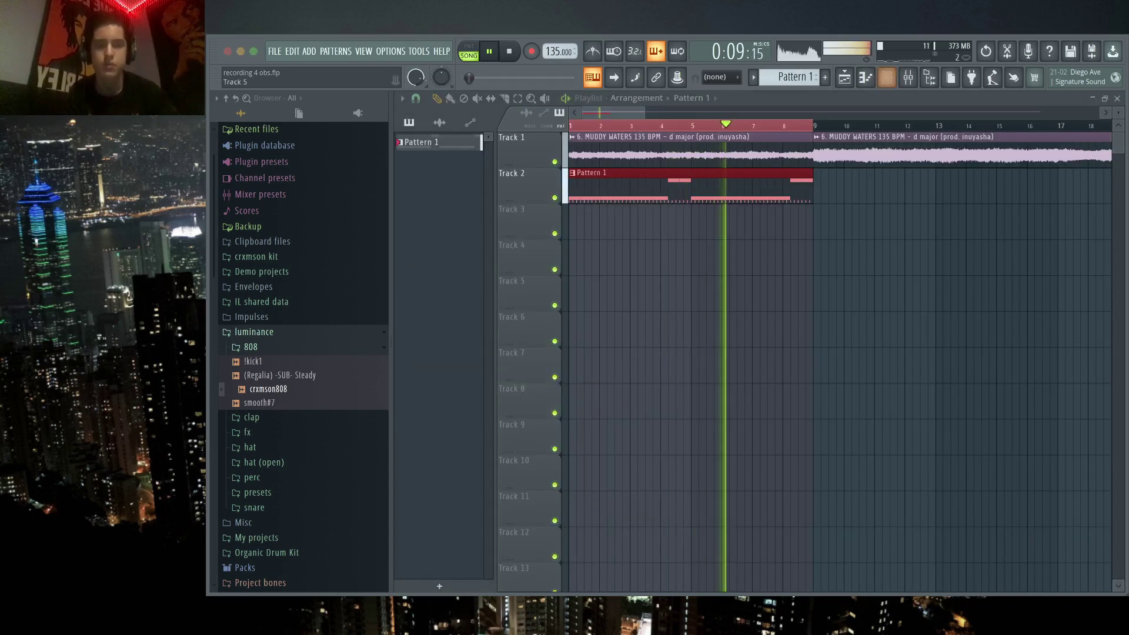
pyautogui.press('F9')
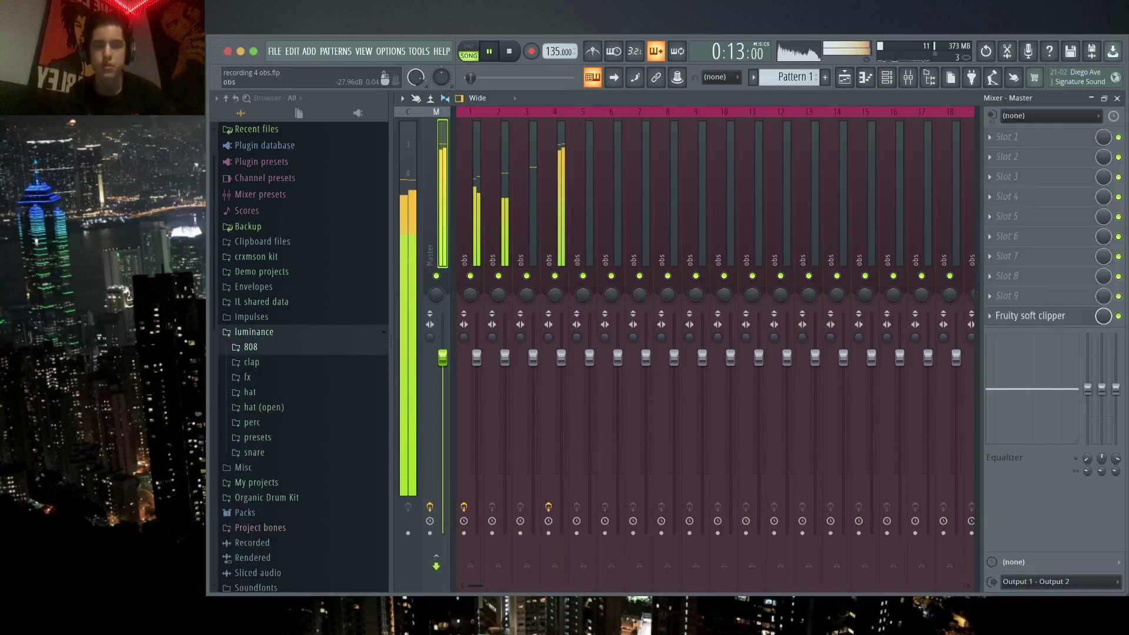
pyautogui.click(498, 194)
pyautogui.moveTo(476, 357); pyautogui.dragTo(476, 347)
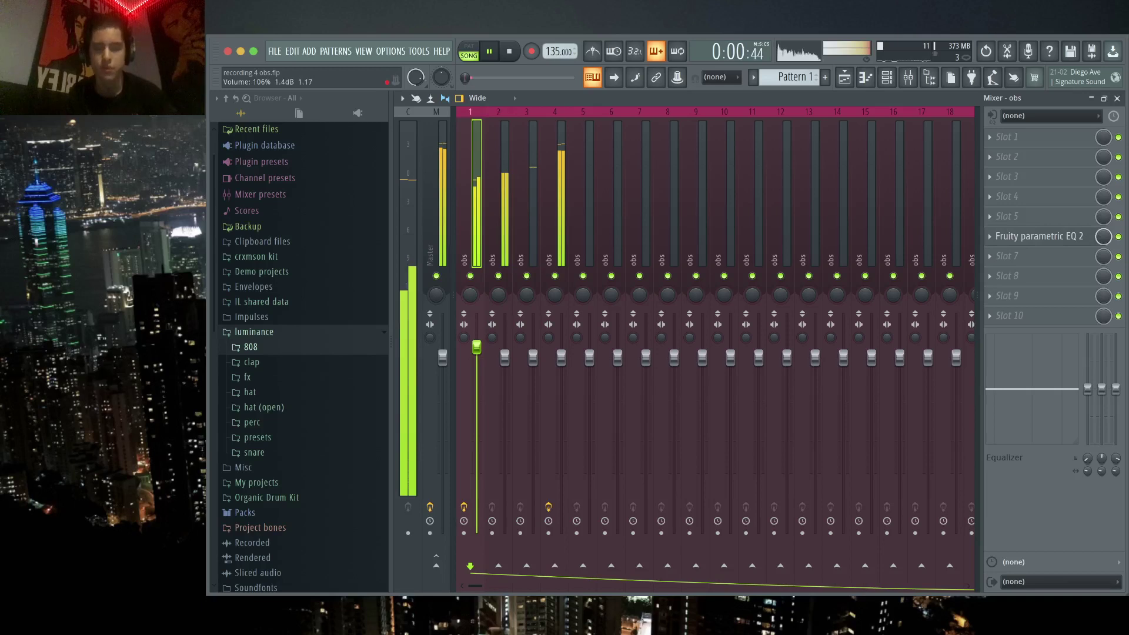
# - Add ValhallaSupermassive and ValhallaSpaceModulator to mixer track 2 and raise track 3's volume, auditioning the mix with the 808 on track 4 muted
pyautogui.click(505, 194)
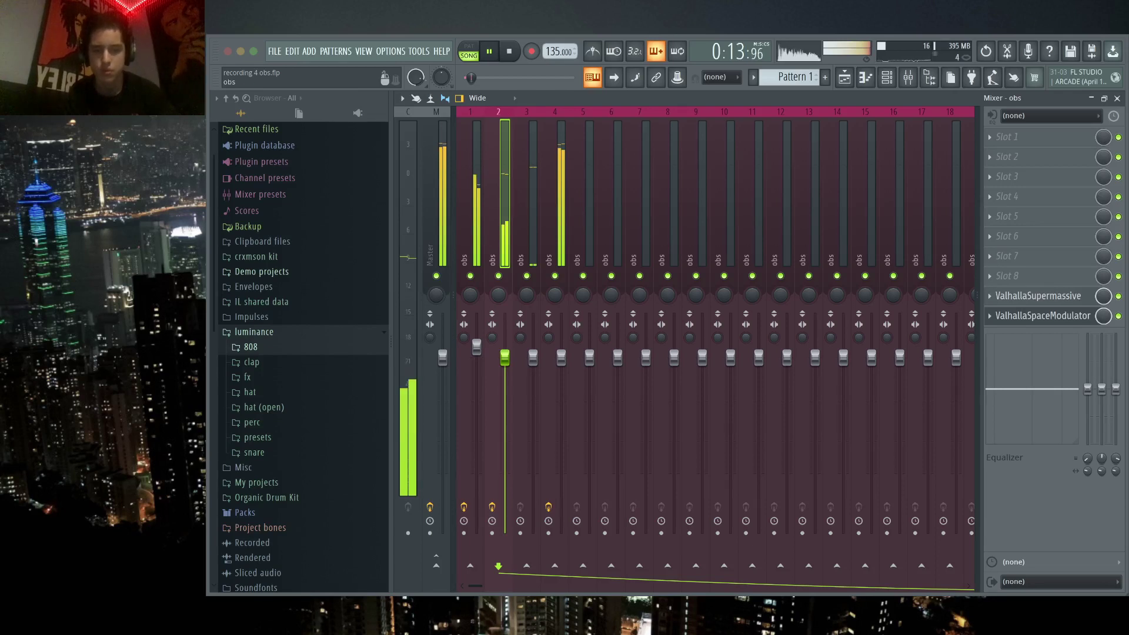
pyautogui.keyDown('ctrl'); pyautogui.click(498, 276); pyautogui.keyUp('ctrl')
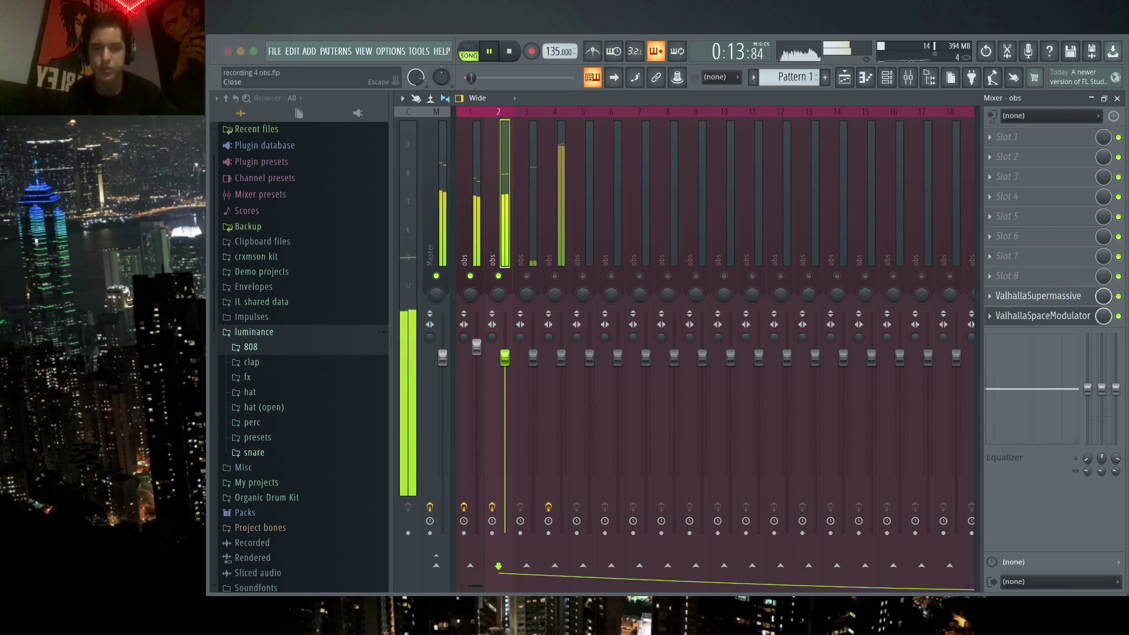
pyautogui.click(527, 194)
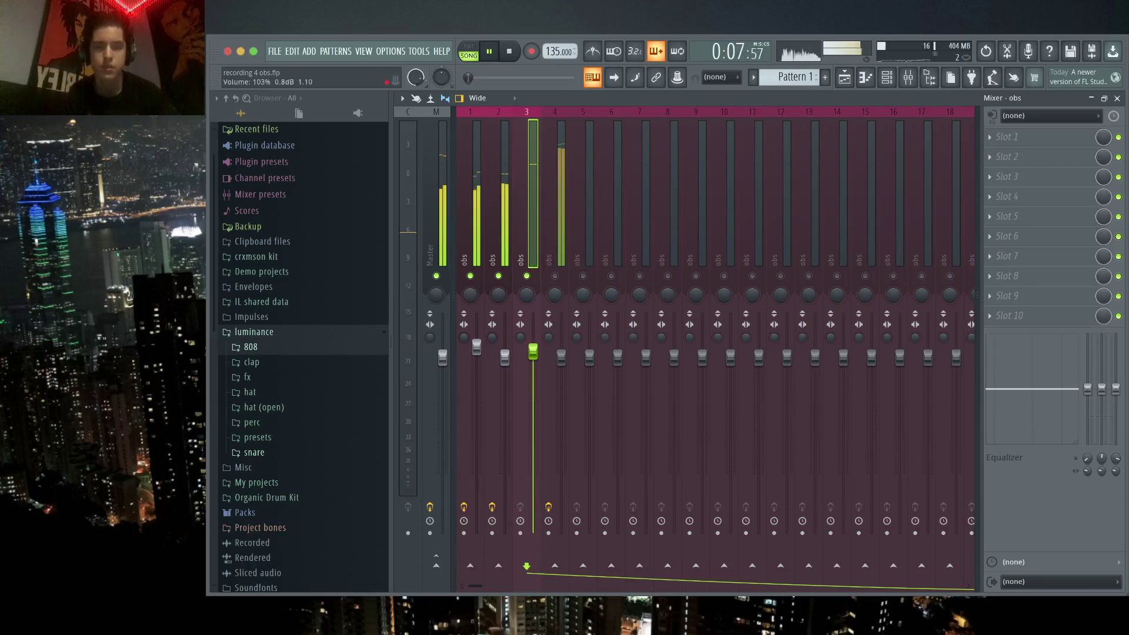
pyautogui.click(554, 276)
pyautogui.click(476, 346)
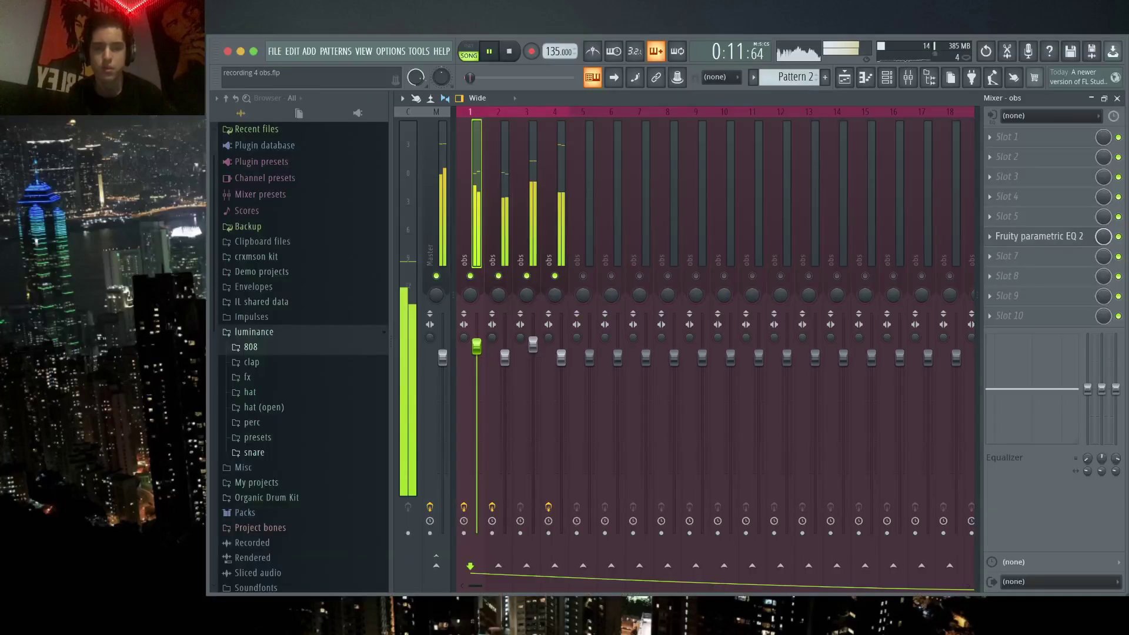
# - Load the !kick1 sample from the 808 folder onto mixer track 5 and draw kicks at steps 1, 7, 13 and 15 of bar 1
pyautogui.press('F5')
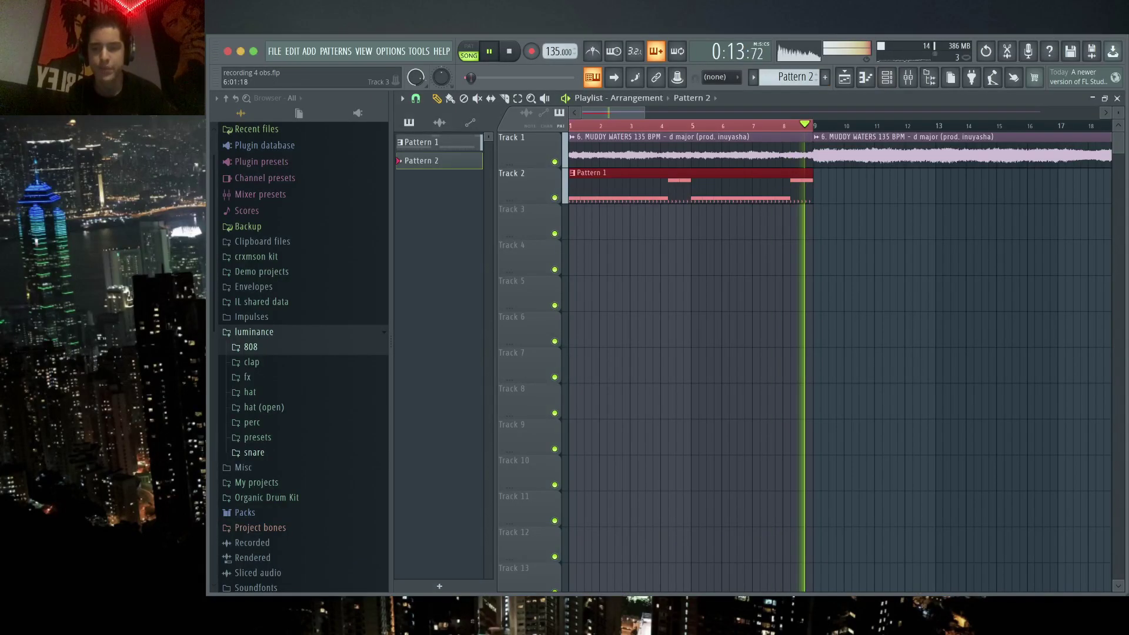
pyautogui.press('space')
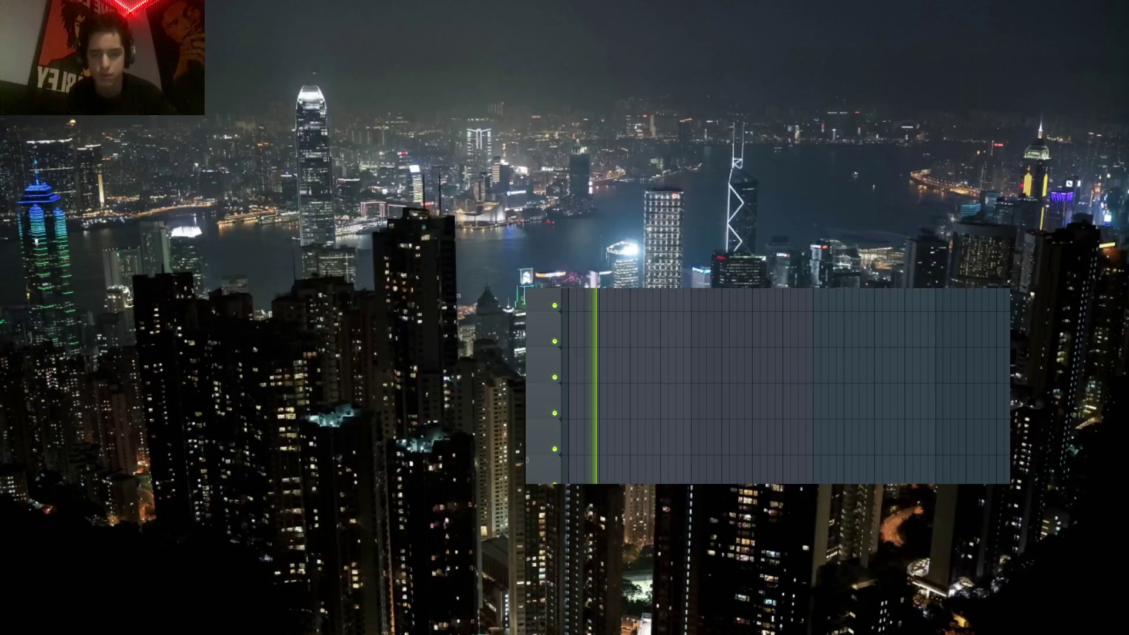
pyautogui.click(250, 347)
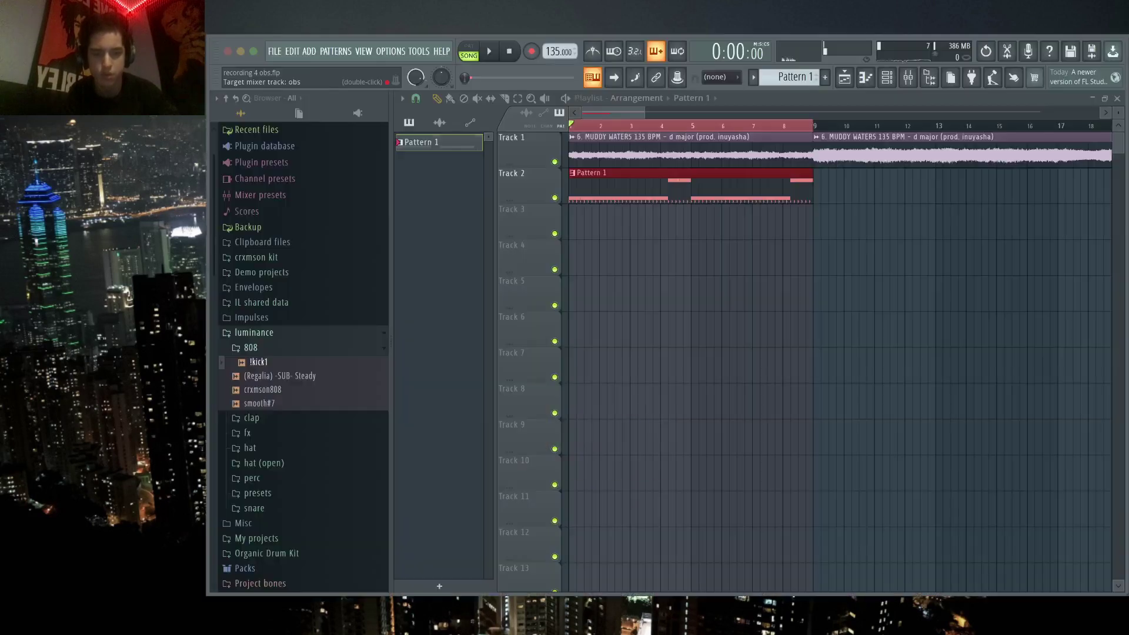
pyautogui.press('space')
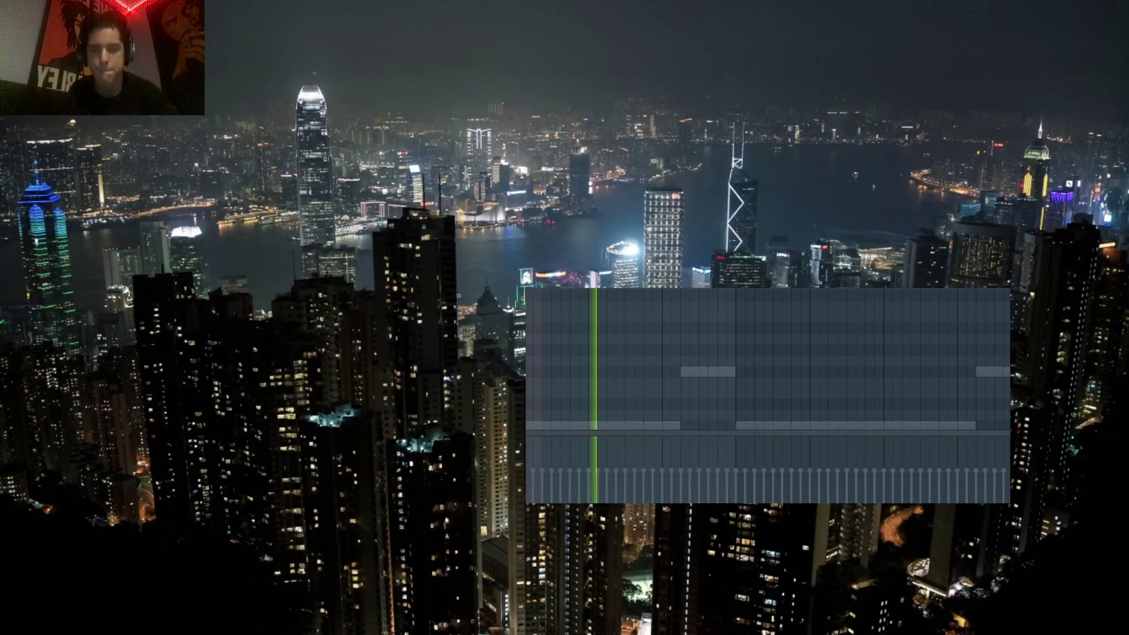
pyautogui.press('space')
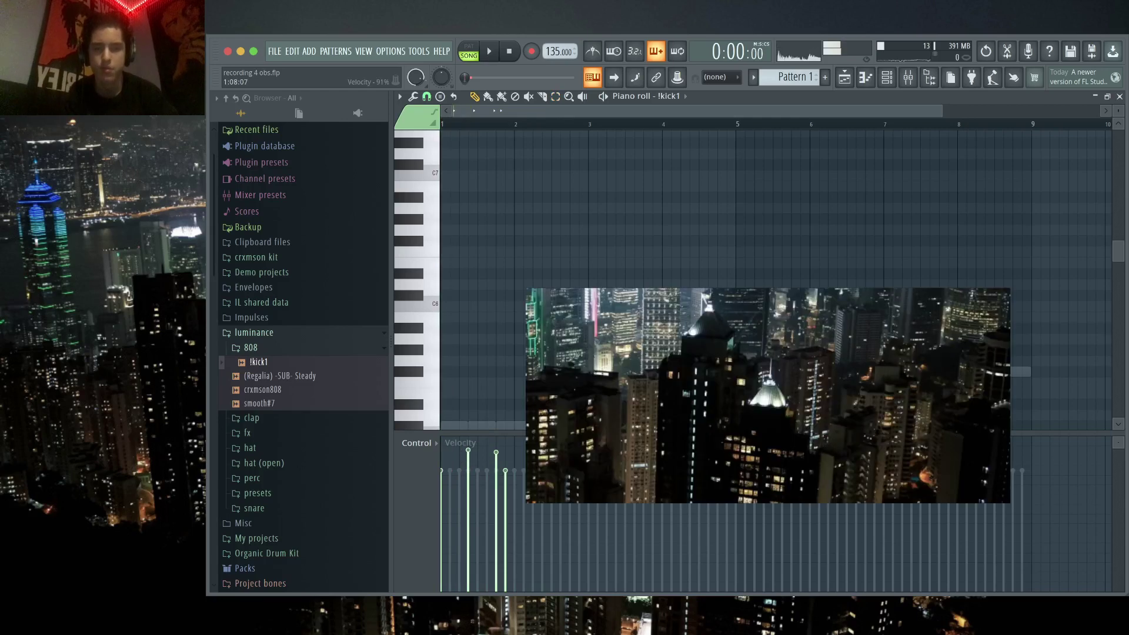
# - Unmute all the mixer tracks and play the beat with the kick on track 5
pyautogui.press('F9')
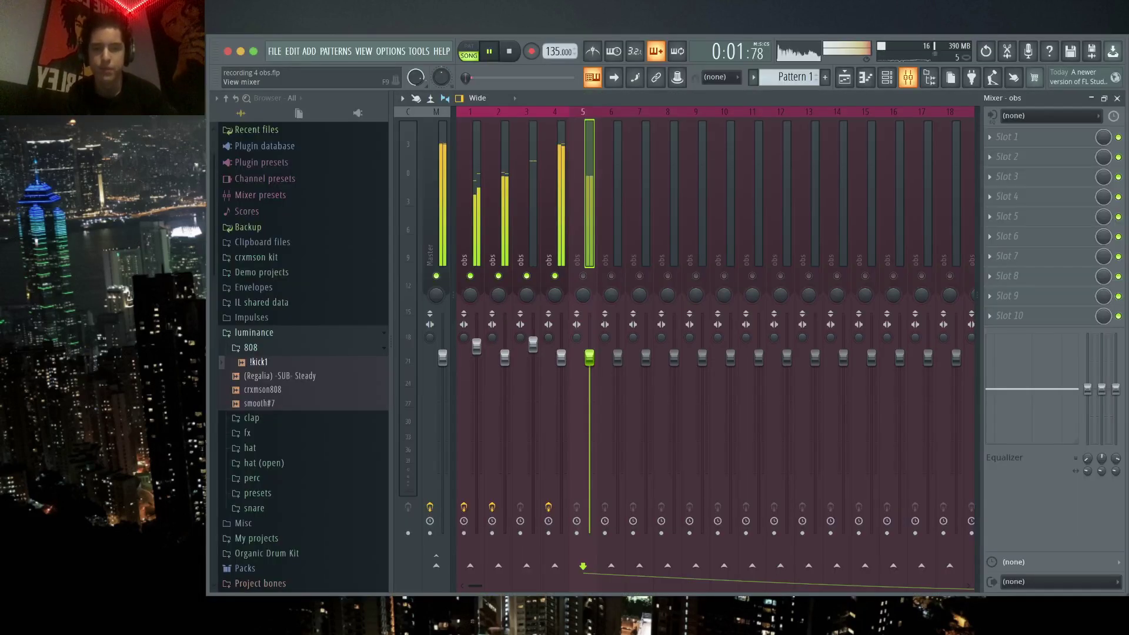
pyautogui.rightClick(555, 276)
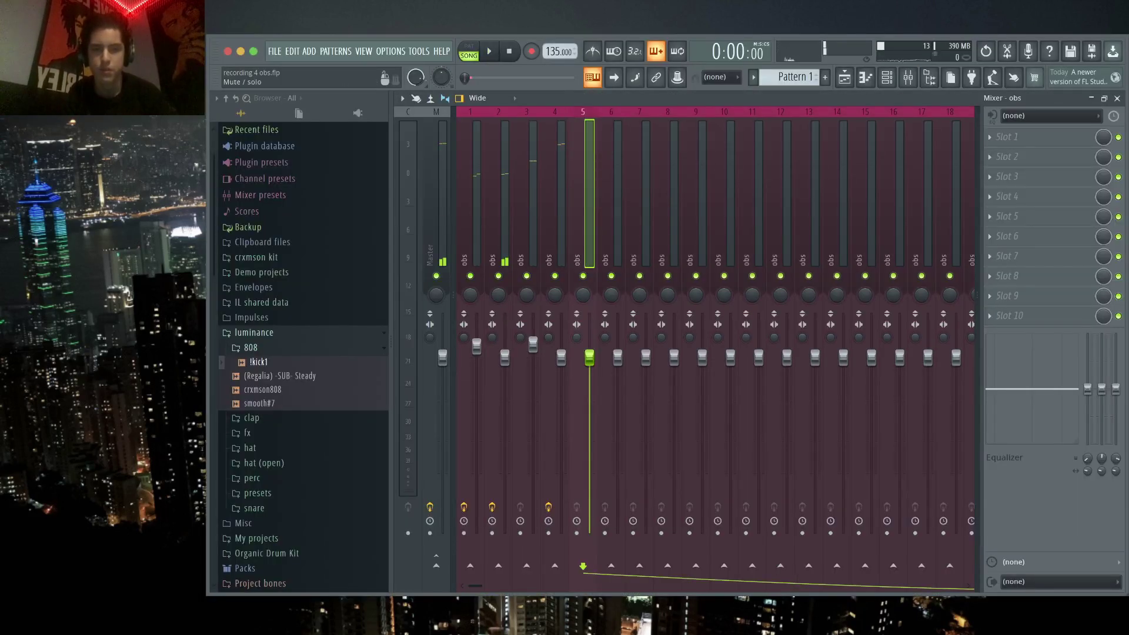
pyautogui.press('space')
pyautogui.press('F9')
pyautogui.press('F7')
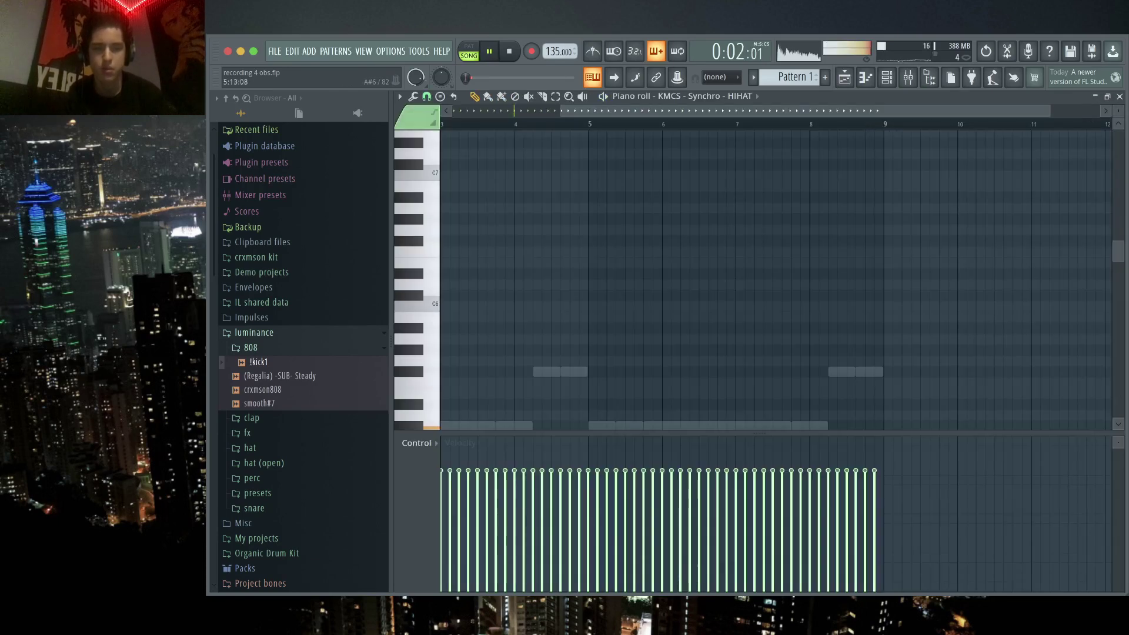
pyautogui.press('space')
pyautogui.press('F9')
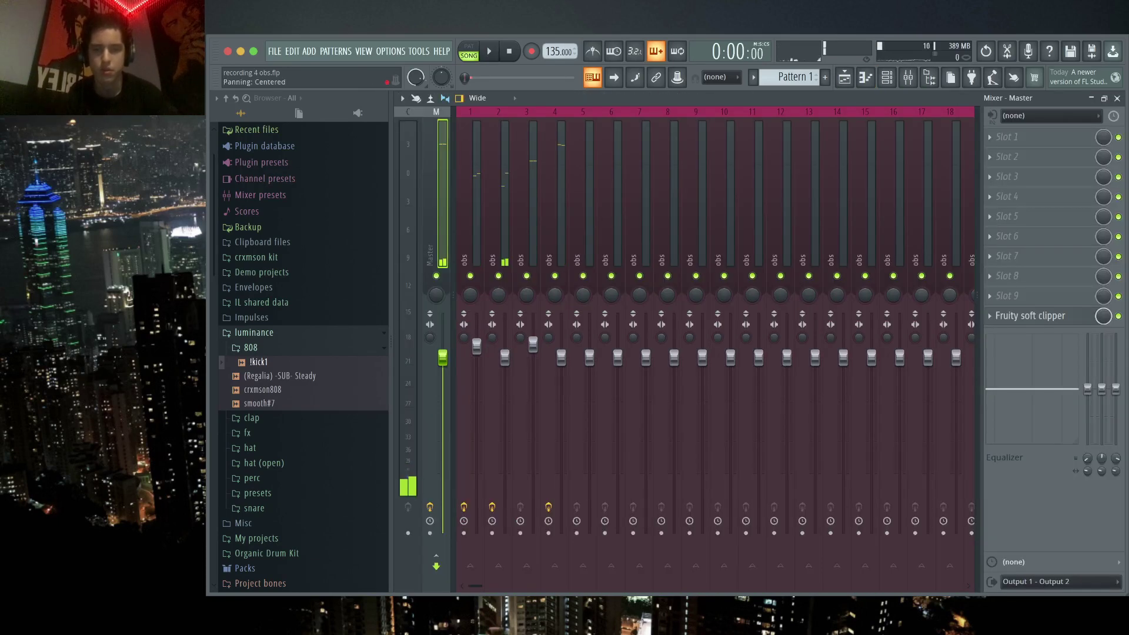
# - Set the !kick1 notes to full velocity and extend the pattern by repeating it at bar 3 and adding kicks at steps 5 and 11 of bar 4
pyautogui.press('space')
pyautogui.press('F5')
pyautogui.press('F7')
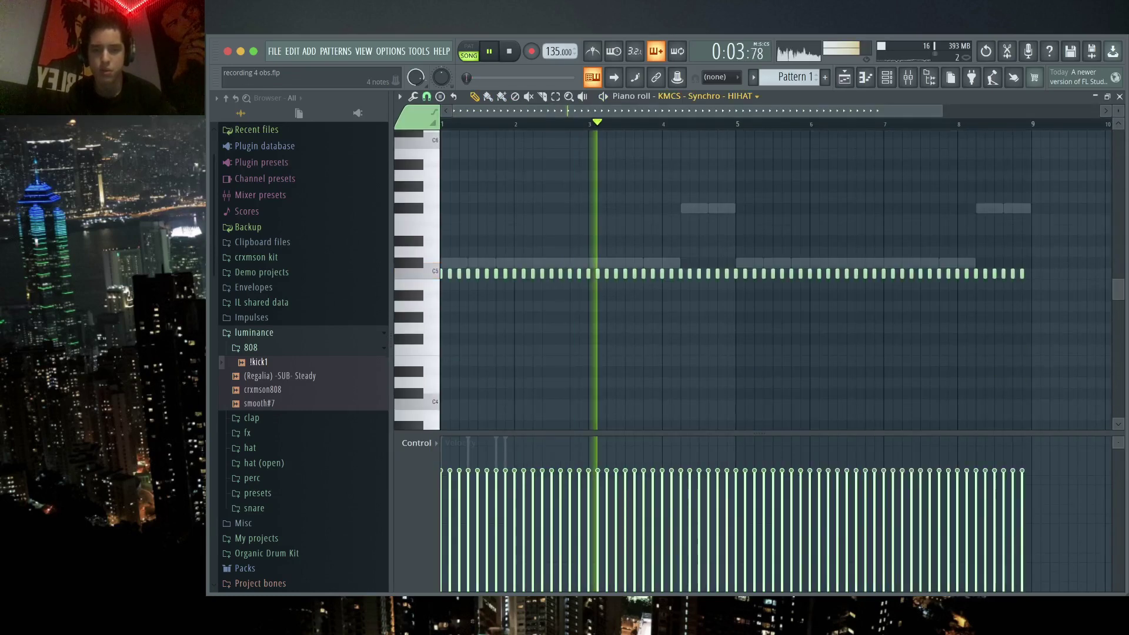
pyautogui.press('Up')
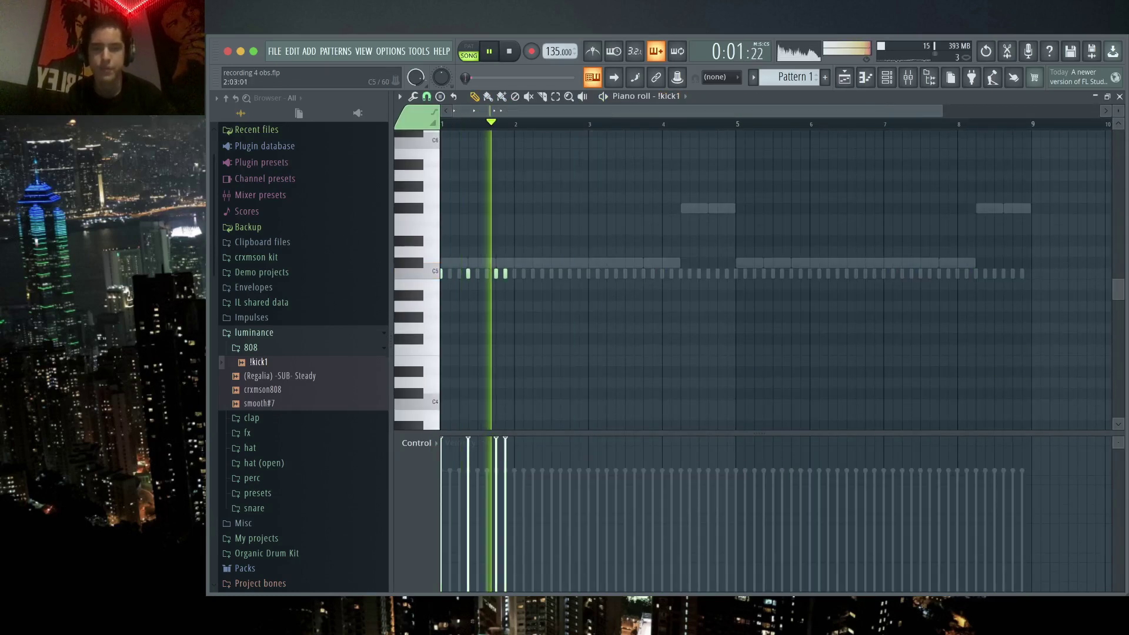
pyautogui.hotkey('ctrl', 'b')
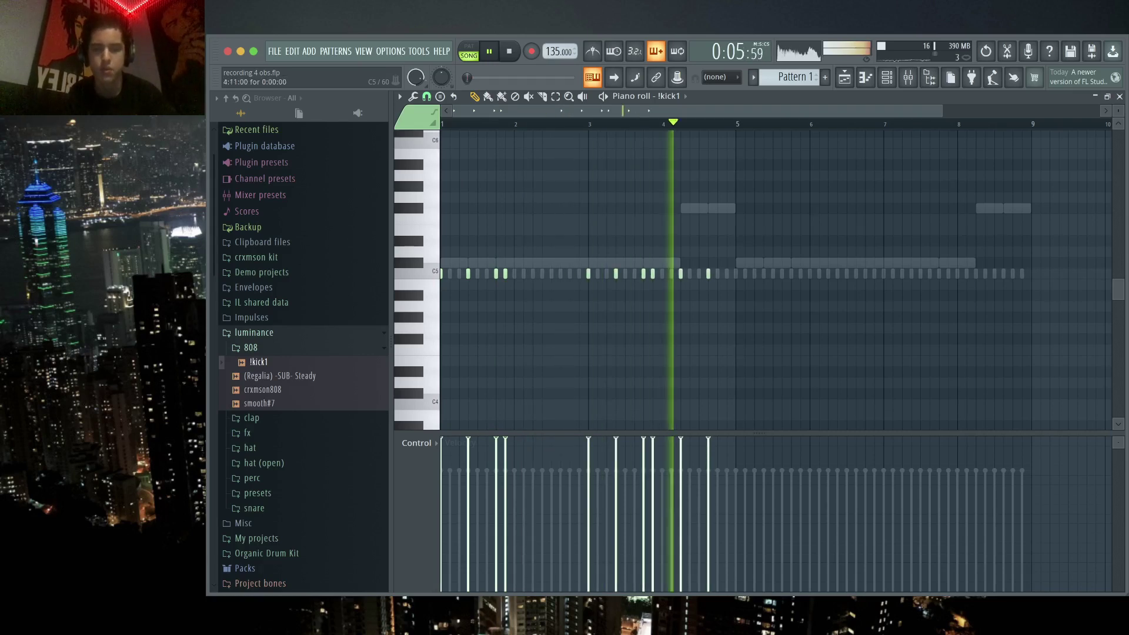
# - Make the !kick1 notes legato and duplicate the four-bar phrase into bars 5 to 8
pyautogui.hotkey('ctrl', 'l')
pyautogui.hotkey('ctrl', 'b')
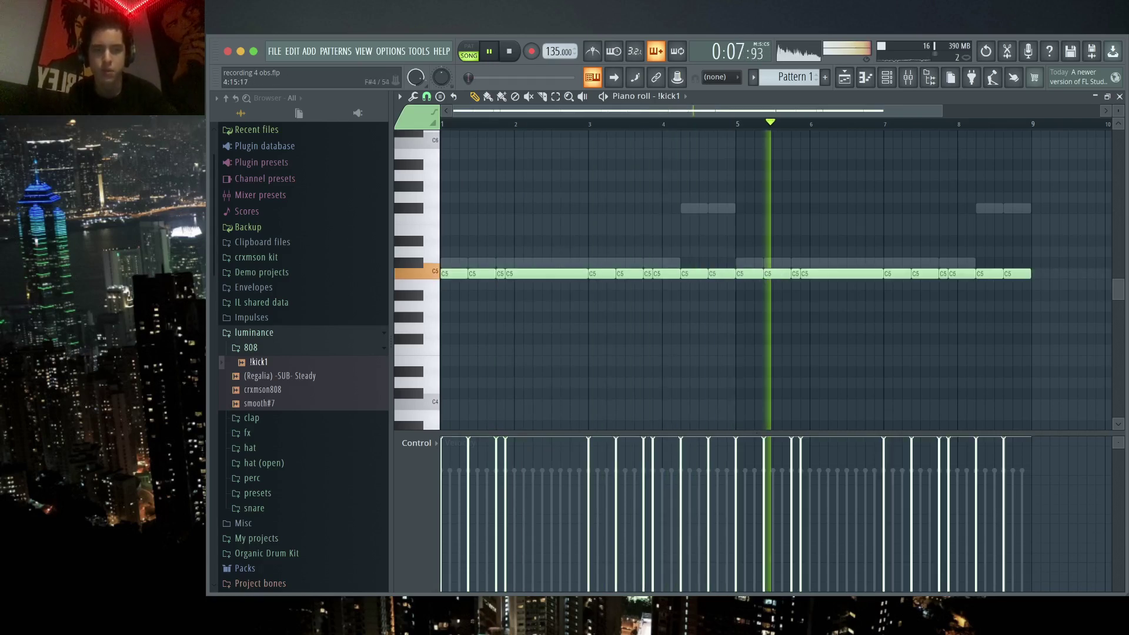
# - Transpose all the !kick1 notes down one semitone to B4
pyautogui.hotkey('ctrl', 'Down')
pyautogui.hotkey('ctrl', 'Up')
pyautogui.hotkey('shift', 'Down')
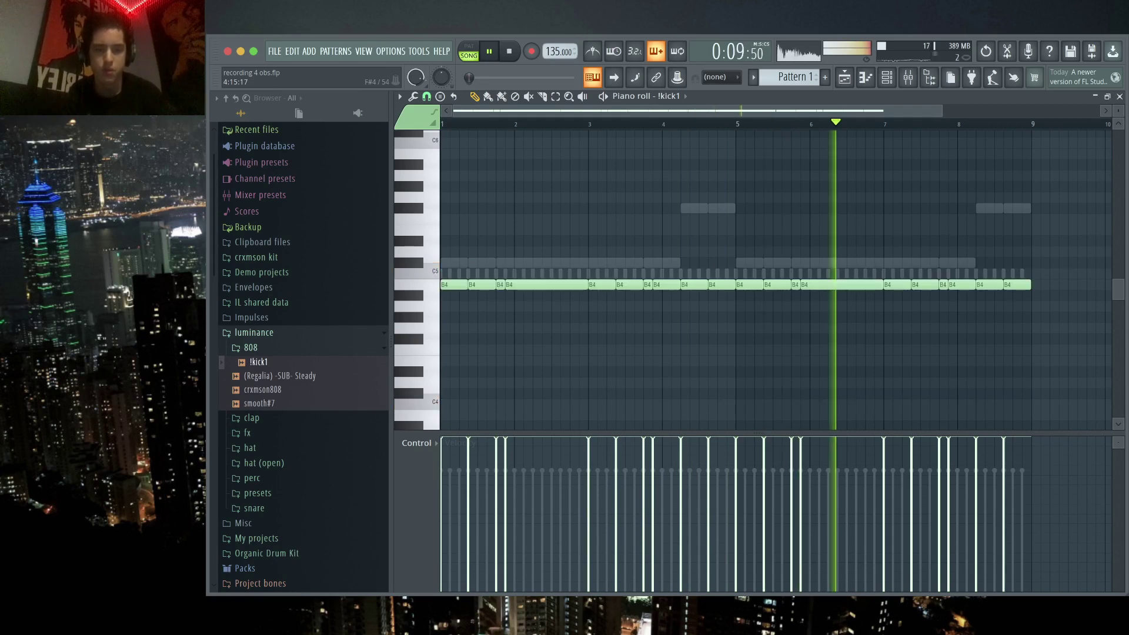
# - Equalize kick track 5 with a boost of about 16 dB near 97 Hz and a 17.1 dB cut at 226 Hz, and lower its volume slightly
pyautogui.press('F9')
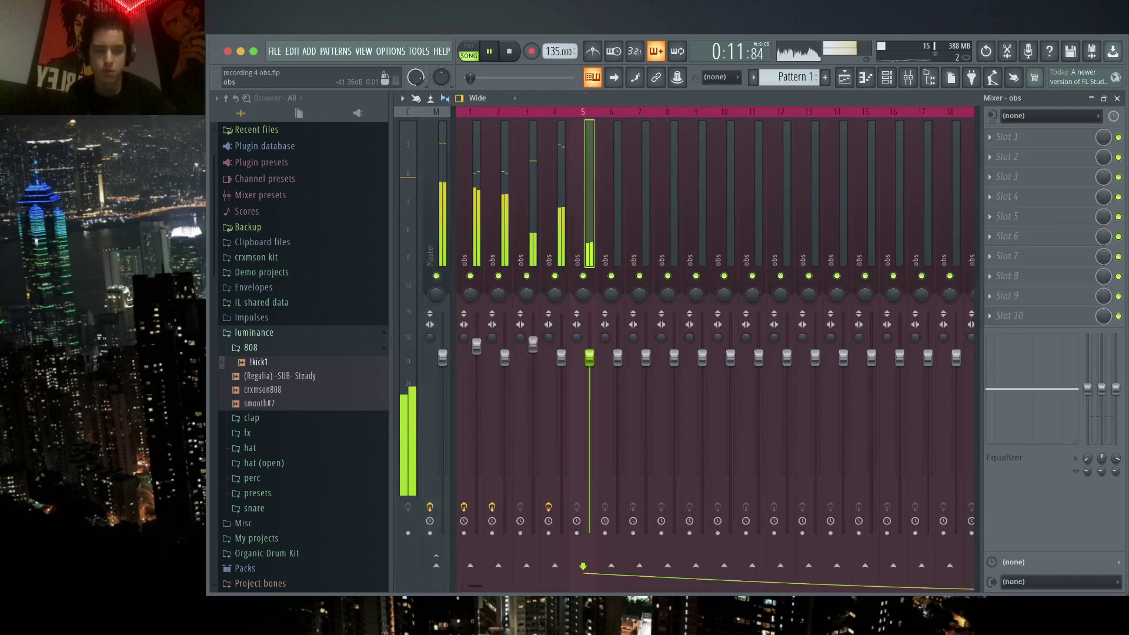
pyautogui.moveTo(1088, 389); pyautogui.dragTo(1088, 350)
pyautogui.moveTo(1009, 352); pyautogui.dragTo(1007, 343)
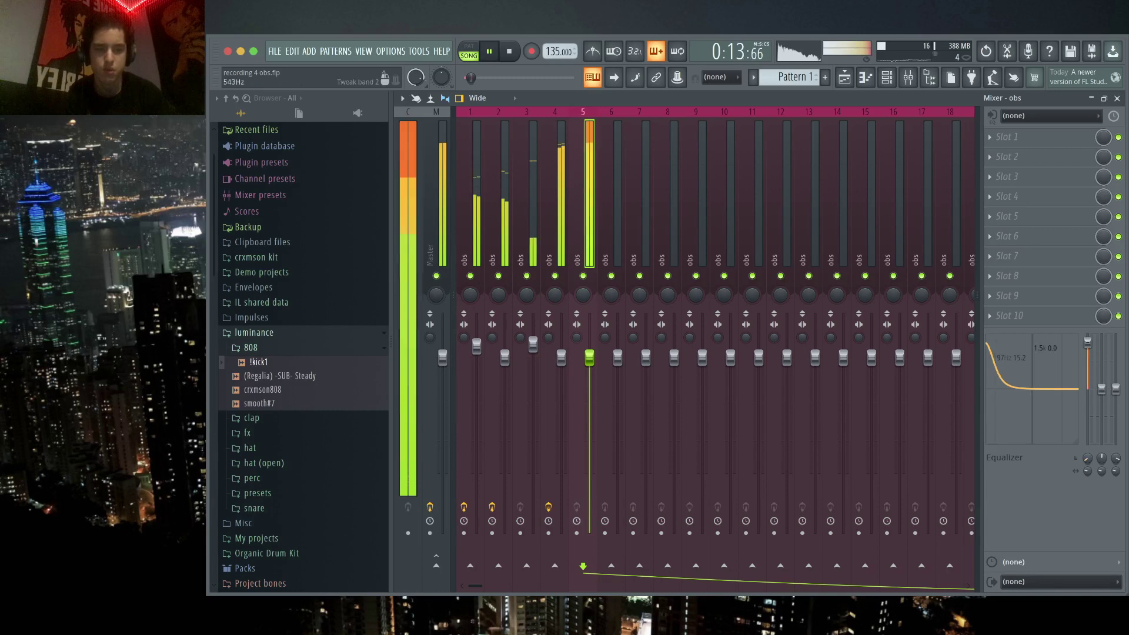
pyautogui.moveTo(1029, 388); pyautogui.dragTo(1005, 440)
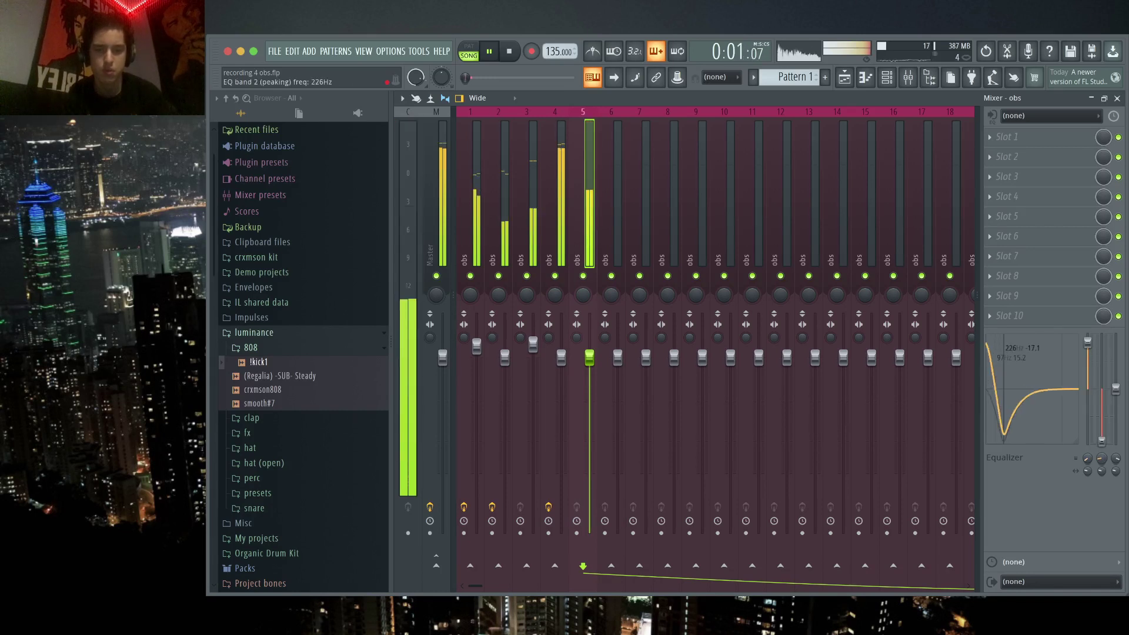
pyautogui.moveTo(1007, 343); pyautogui.dragTo(1007, 342)
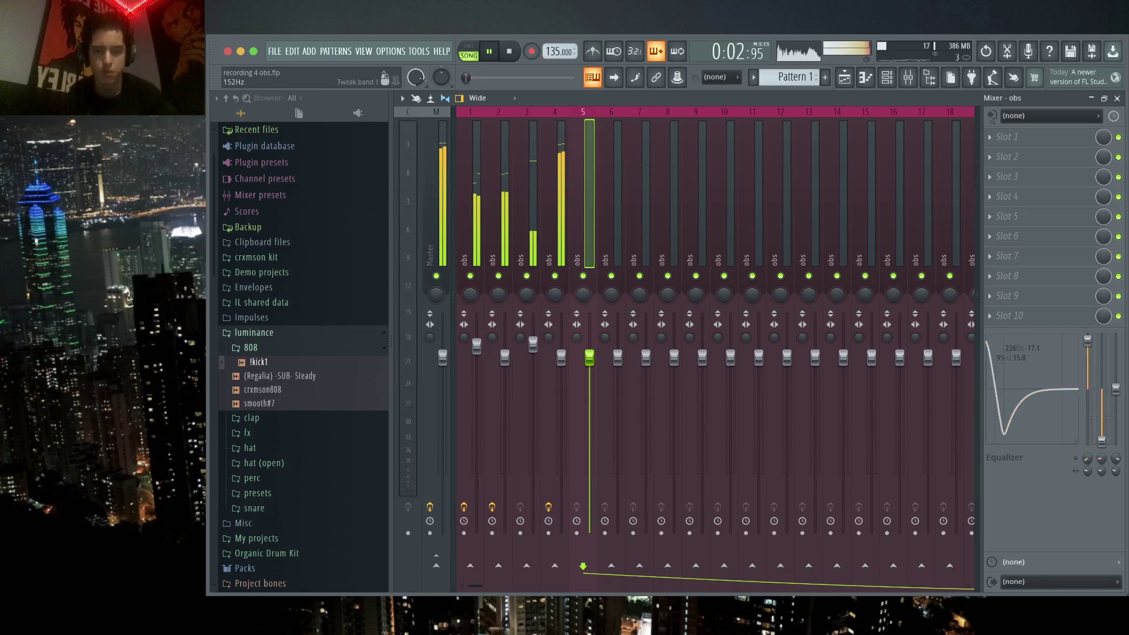
pyautogui.moveTo(590, 357); pyautogui.dragTo(590, 369)
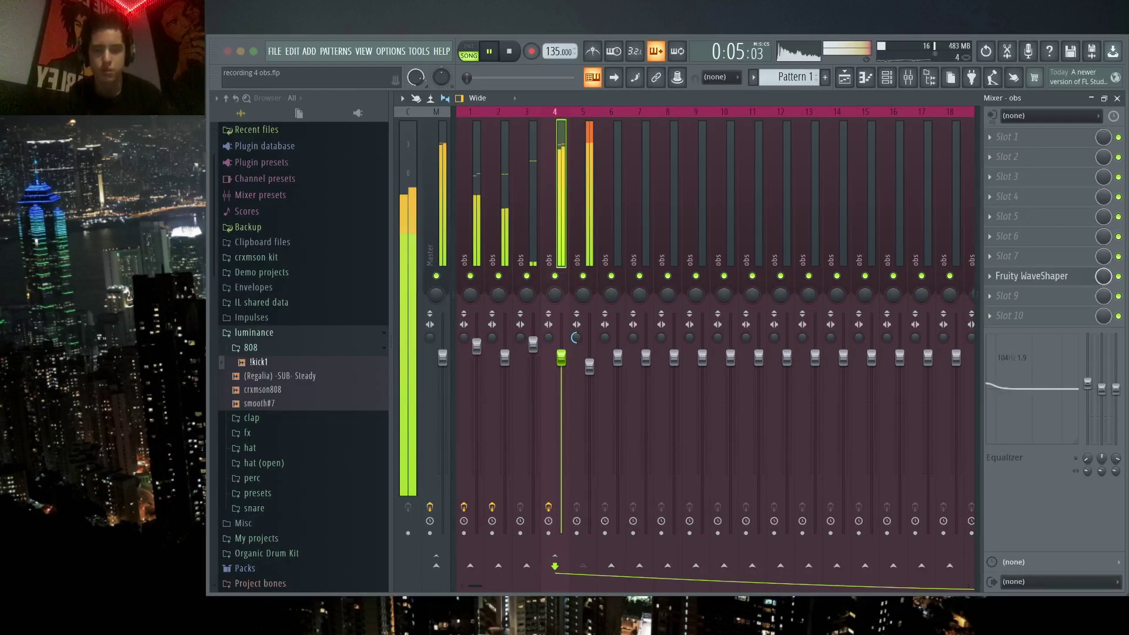
# - Add Fruity Limiter to mixer track 4 and compress the 808 with sidechain input 1 from kick track 5 and the knee at 100%
pyautogui.click(1022, 316)
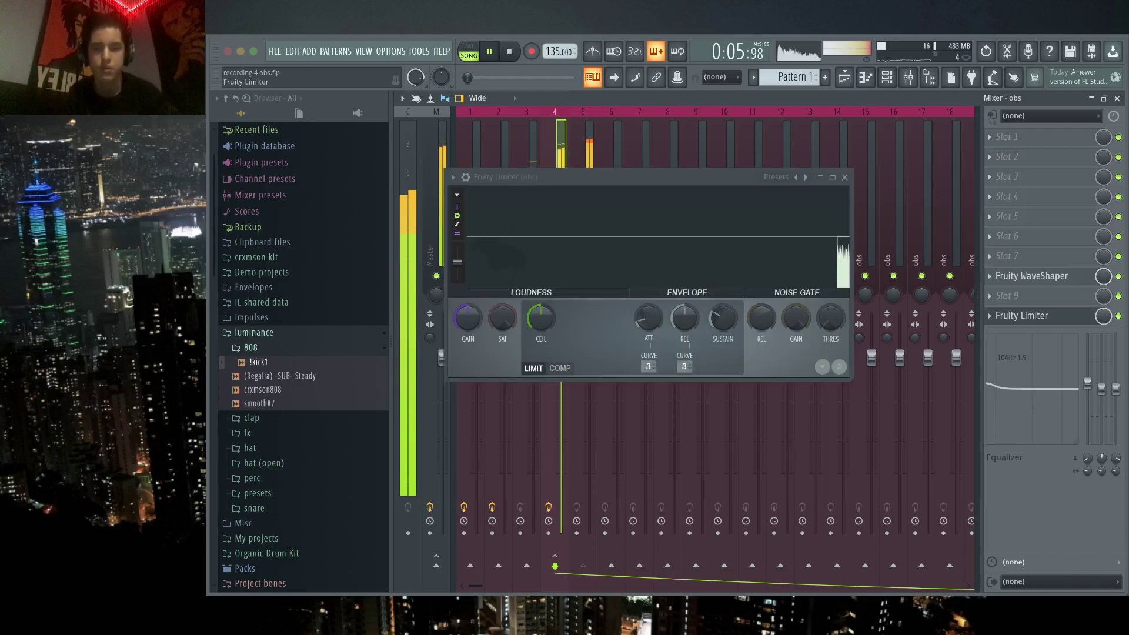
pyautogui.click(560, 368)
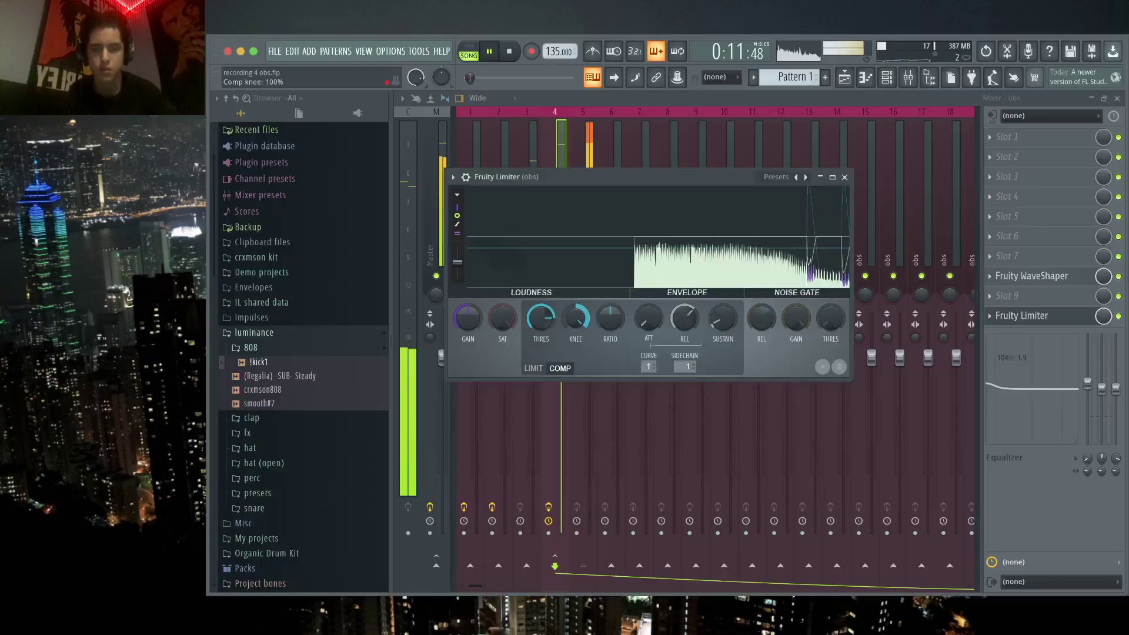
pyautogui.moveTo(588, 176); pyautogui.dragTo(587, 271)
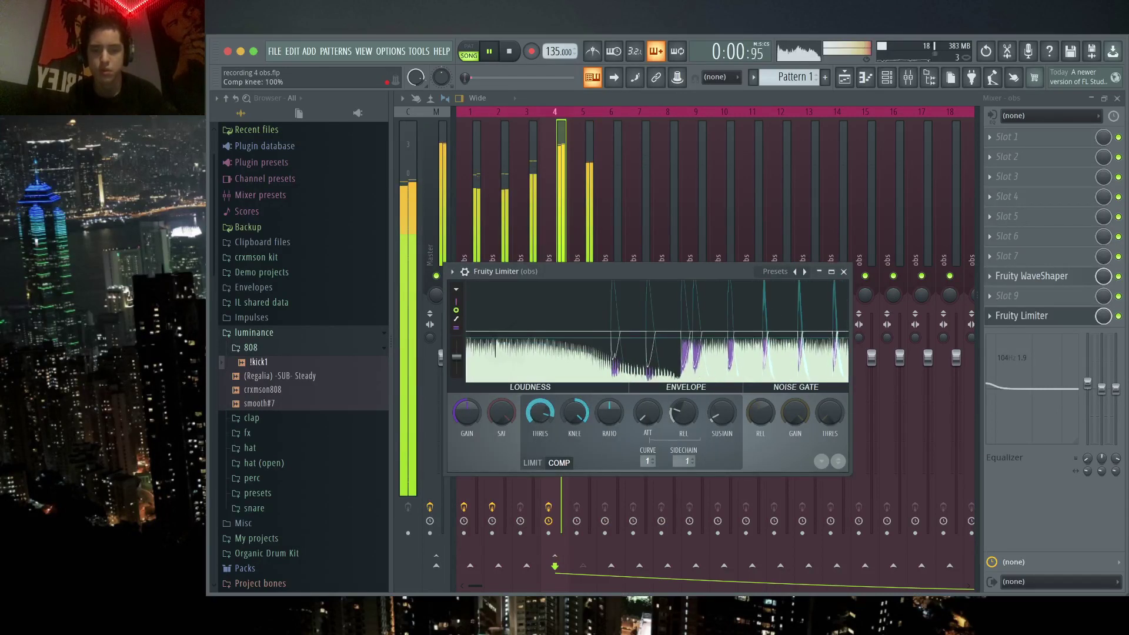
pyautogui.press('Escape')
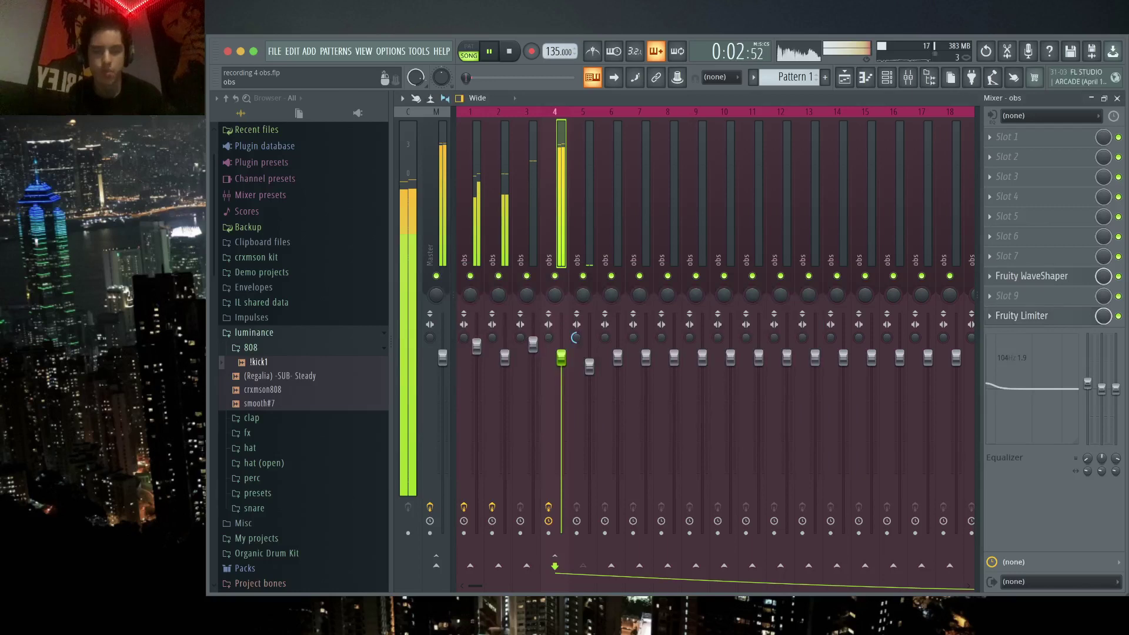
# - Route kick track 5 to mixer track 1 and add Fruity Limiter there, compressing from sidechain input 1 with a lower threshold and higher knee
pyautogui.click(589, 194)
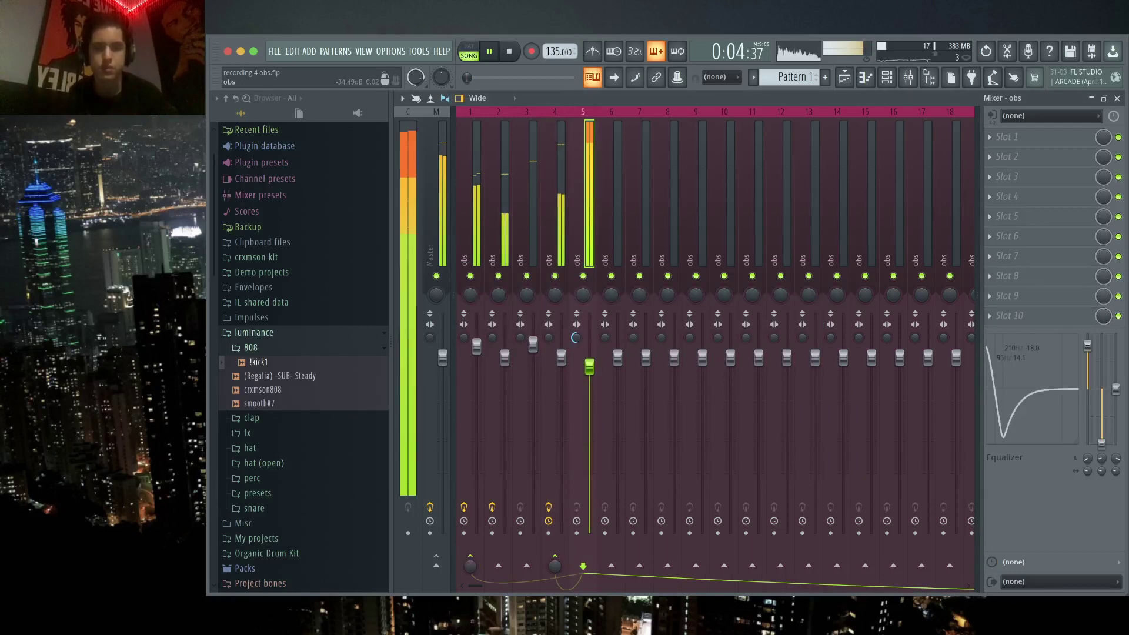
pyautogui.click(476, 194)
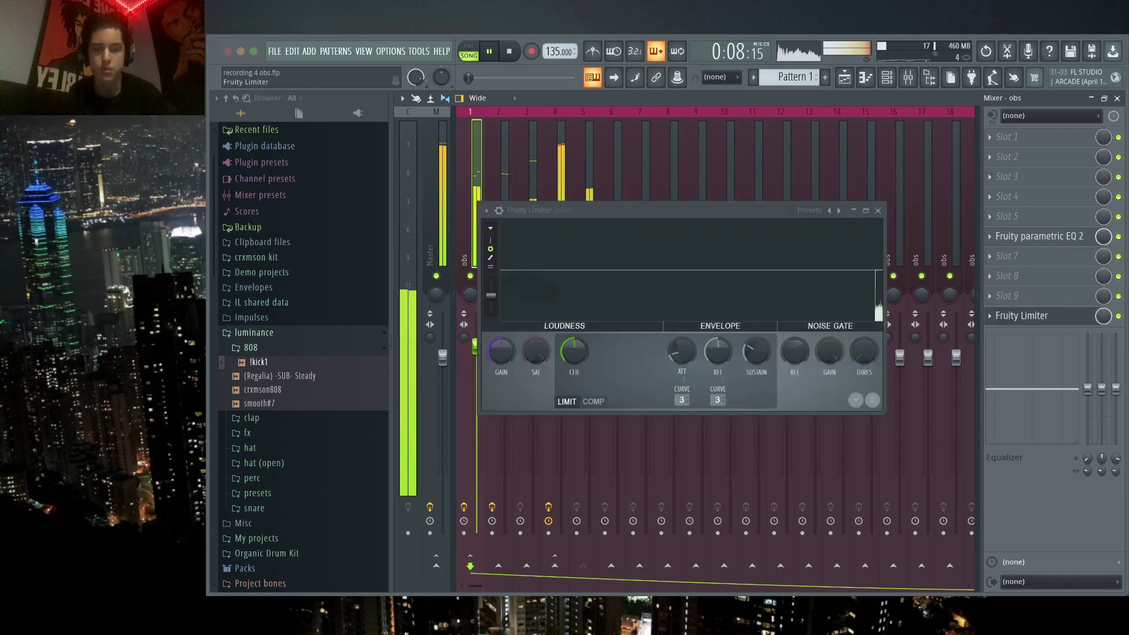
pyautogui.click(594, 401)
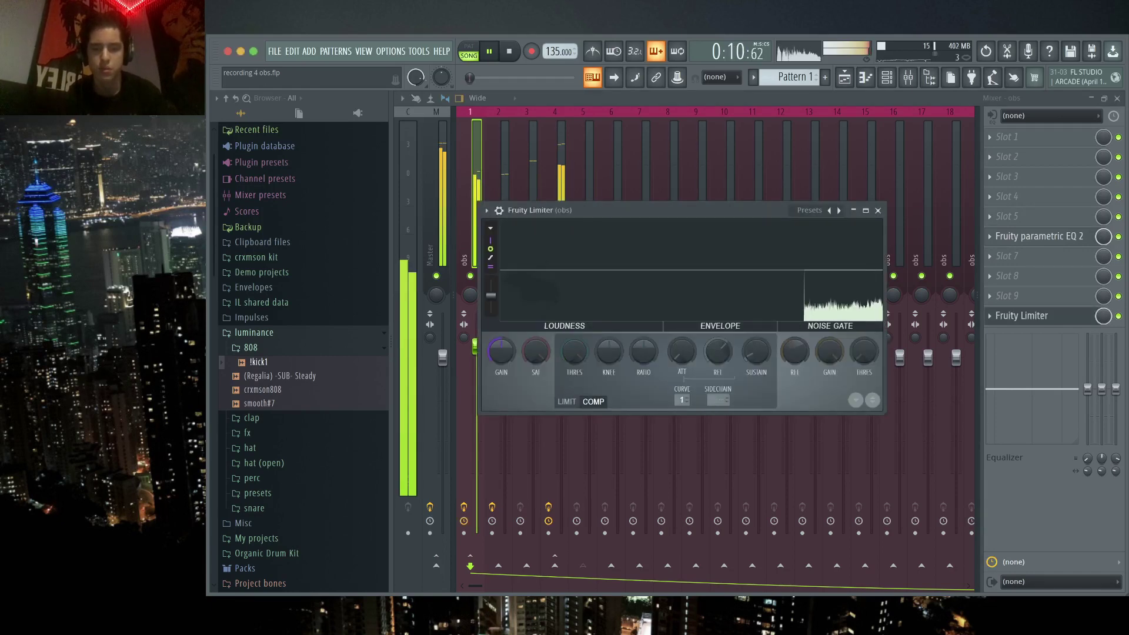
pyautogui.scroll(1, 718, 400)
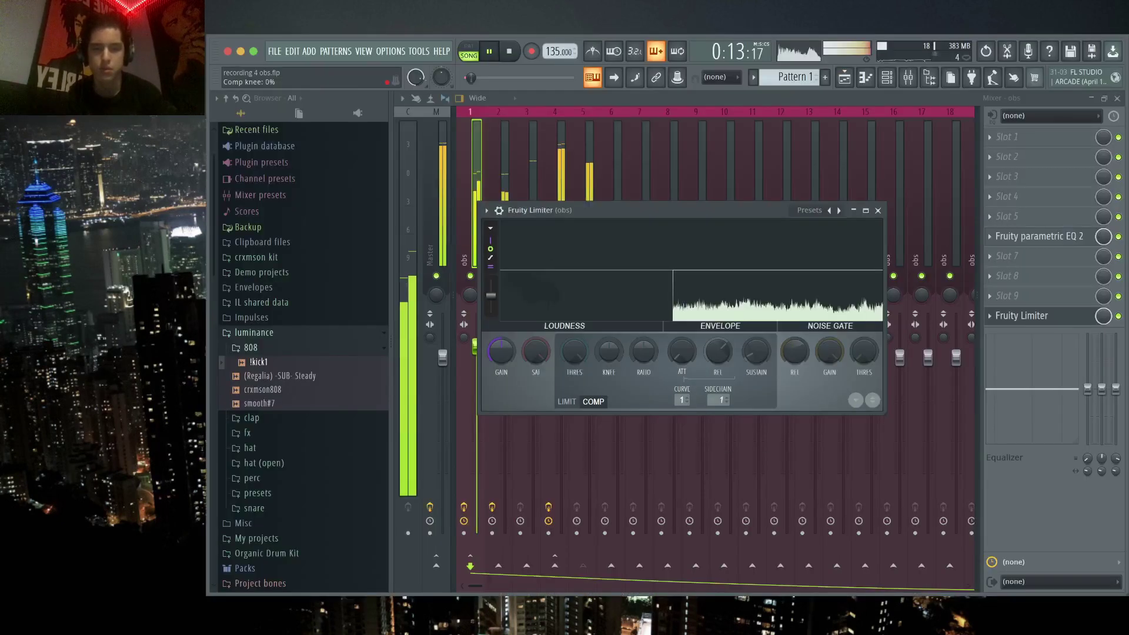
pyautogui.scroll(-1, 575, 352)
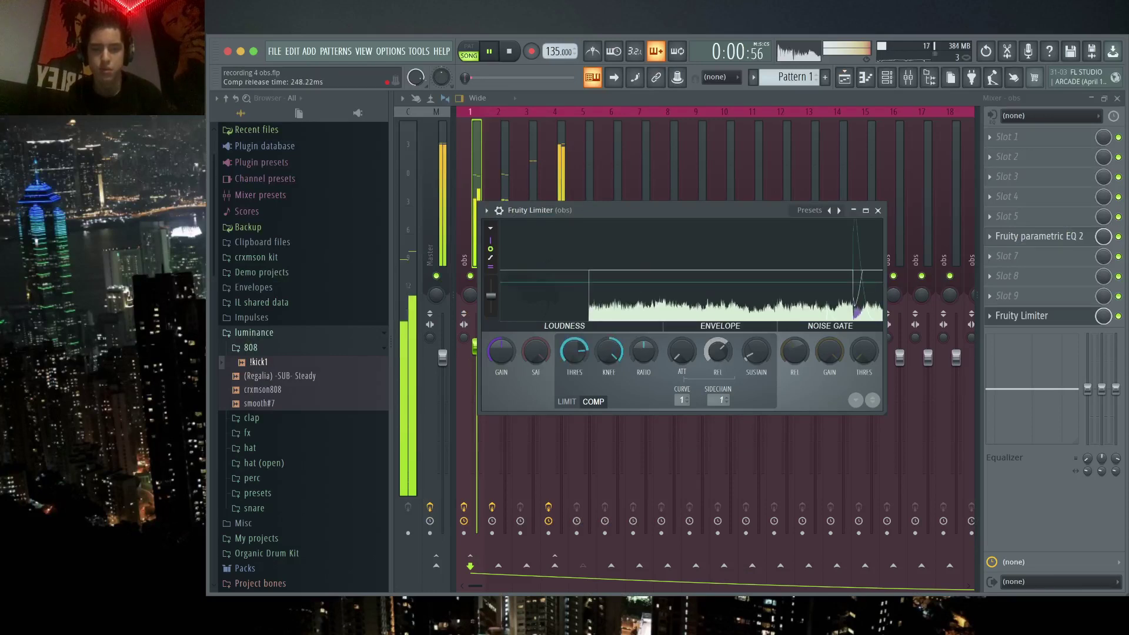
pyautogui.scroll(-1, 757, 352)
pyautogui.scroll(-2, 575, 352)
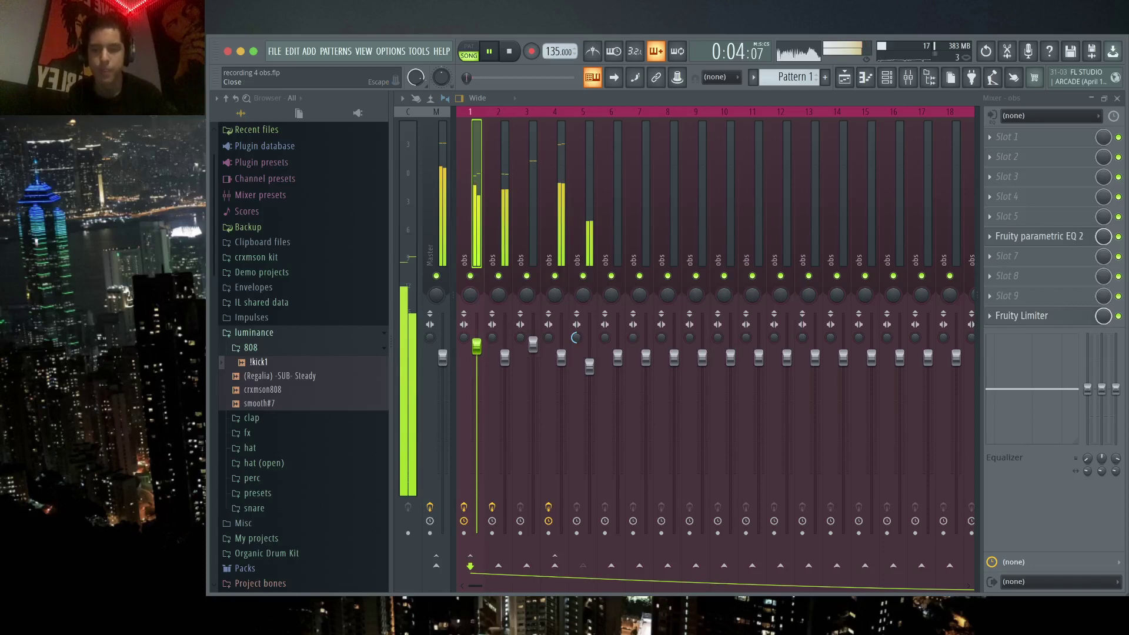
# - Preview the #jump0ut0 snare sample in the luminance kit's snare folder
pyautogui.press('F5')
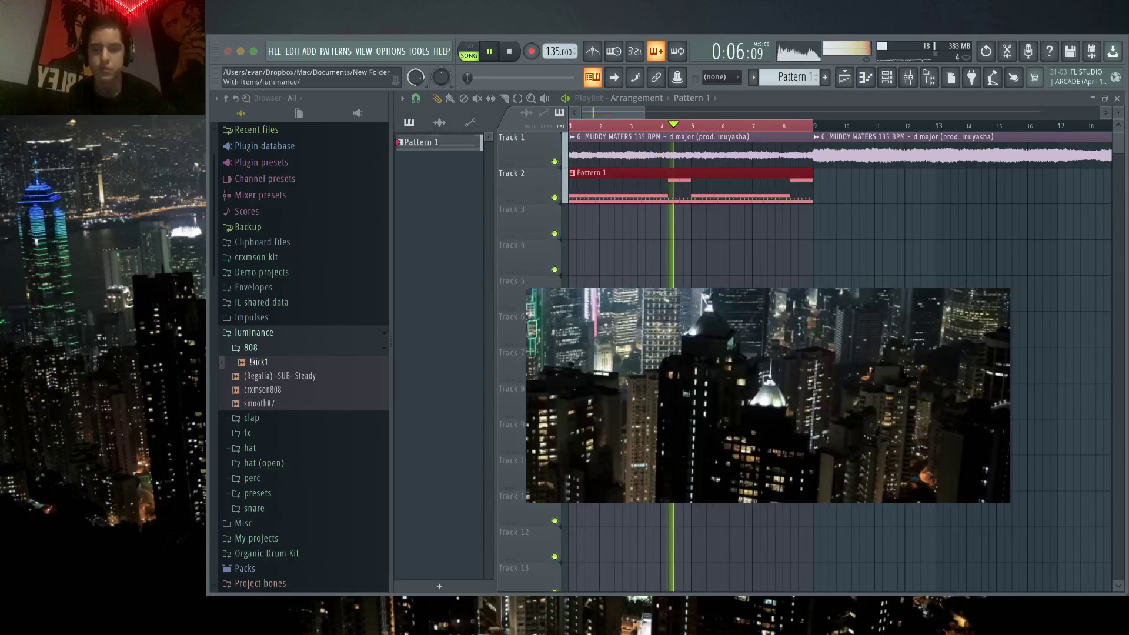
pyautogui.press('Left')
pyautogui.click(254, 453)
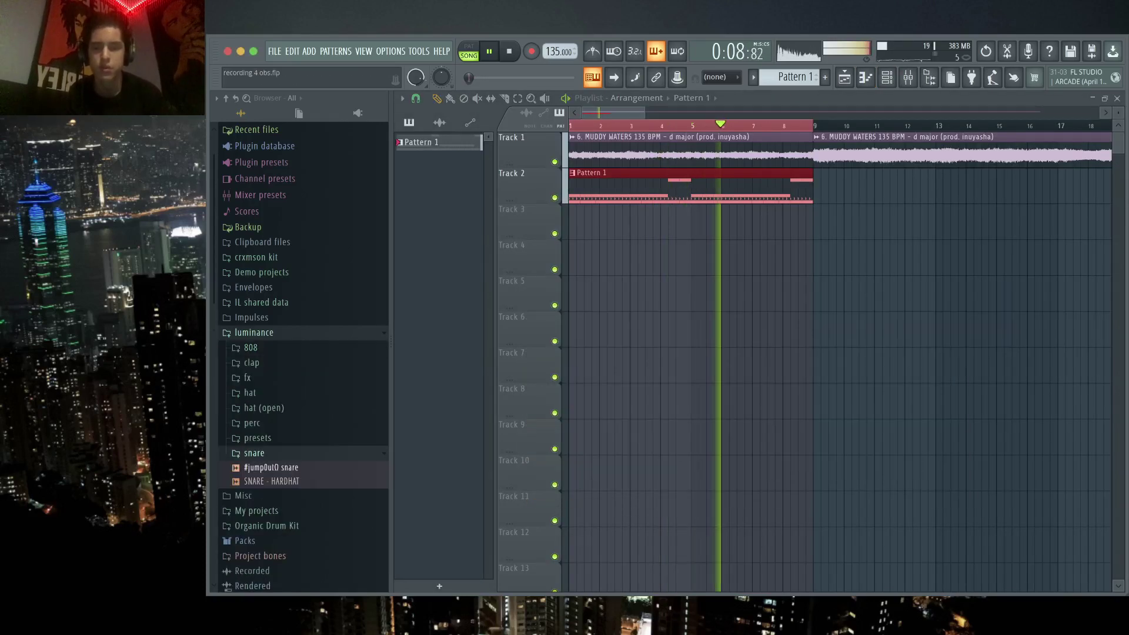
pyautogui.press('Down')
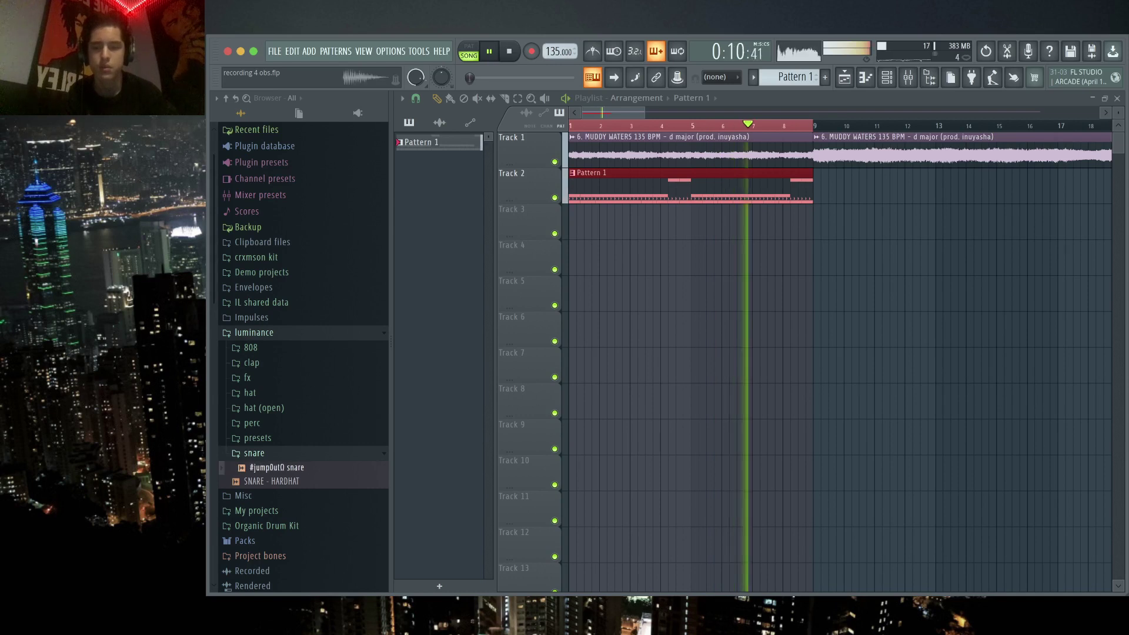
# - Audition the snares in THE F1LTHY x LUKRATIVE KIT and add SNARE - EA to the project
pyautogui.click(254, 333)
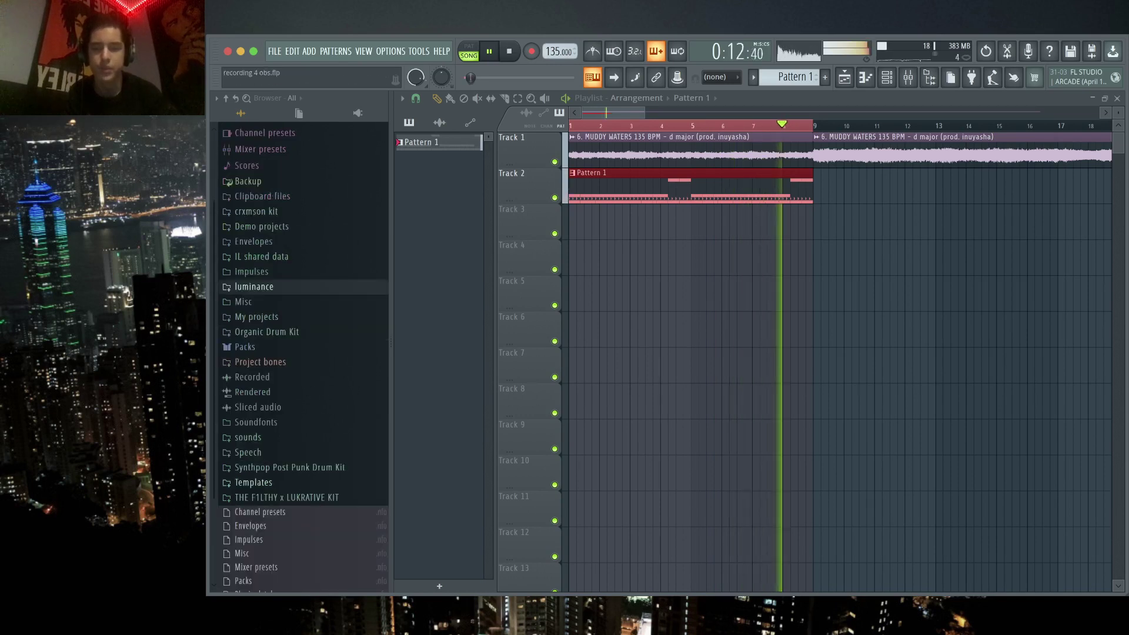
pyautogui.click(287, 497)
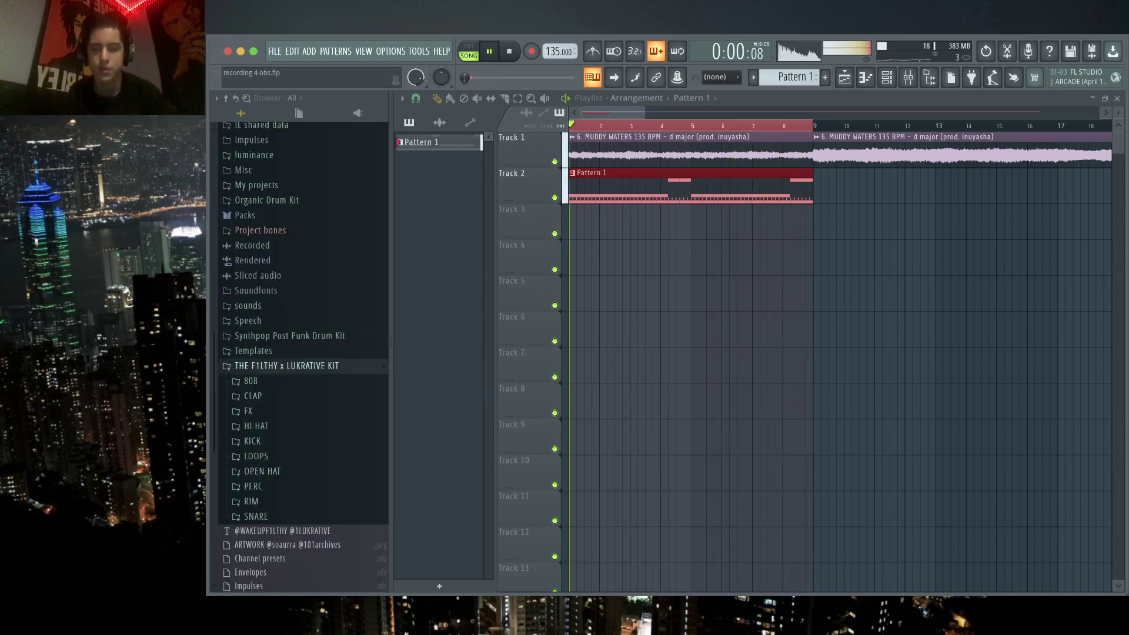
pyautogui.click(256, 516)
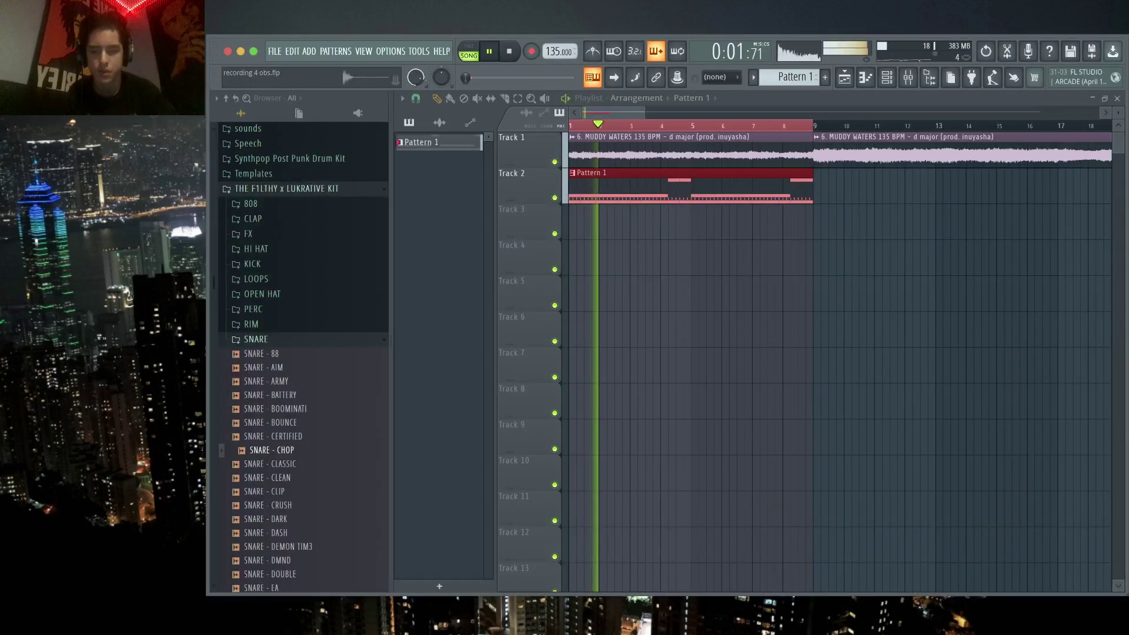
pyautogui.scroll(-4, 265, 453)
pyautogui.press('space')
pyautogui.moveTo(264, 457); pyautogui.dragTo(264, 418)
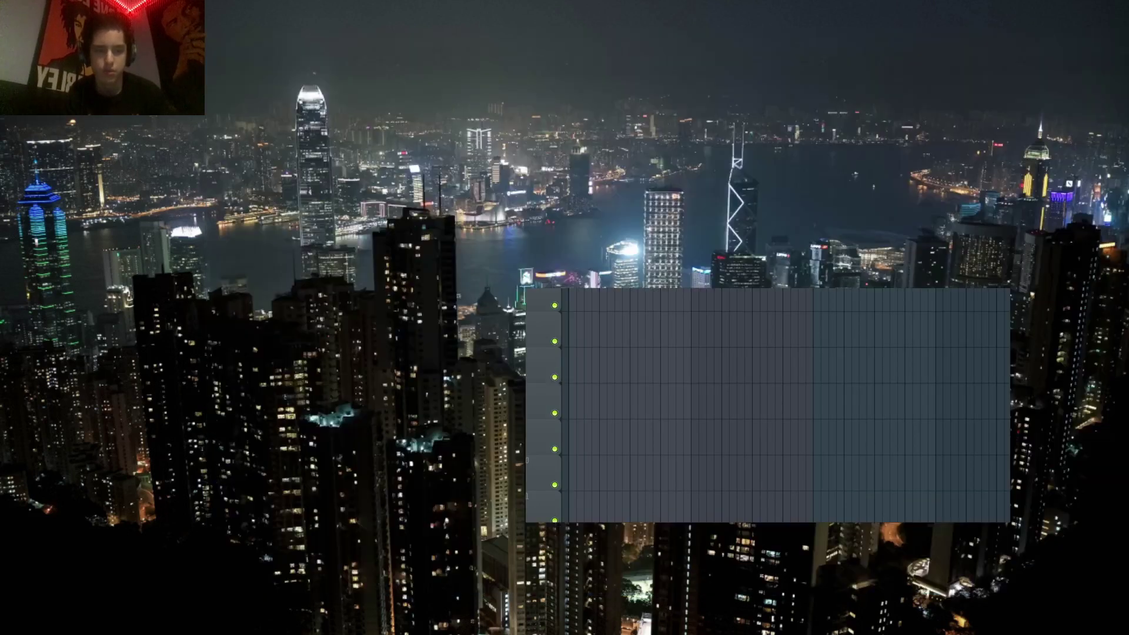
pyautogui.press('F9')
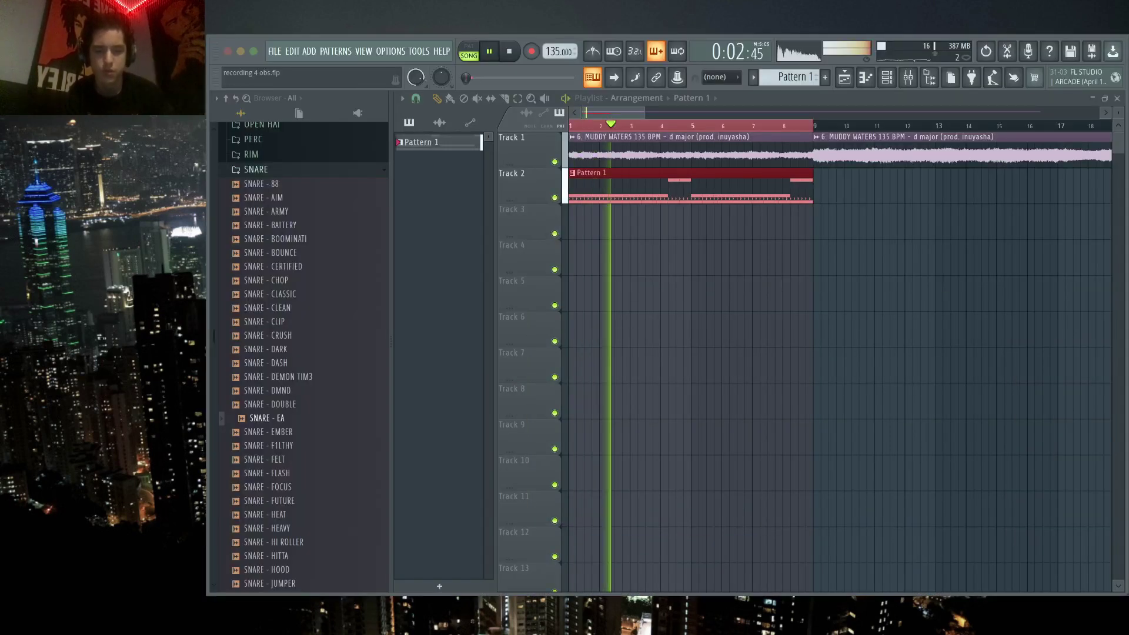
pyautogui.press('space')
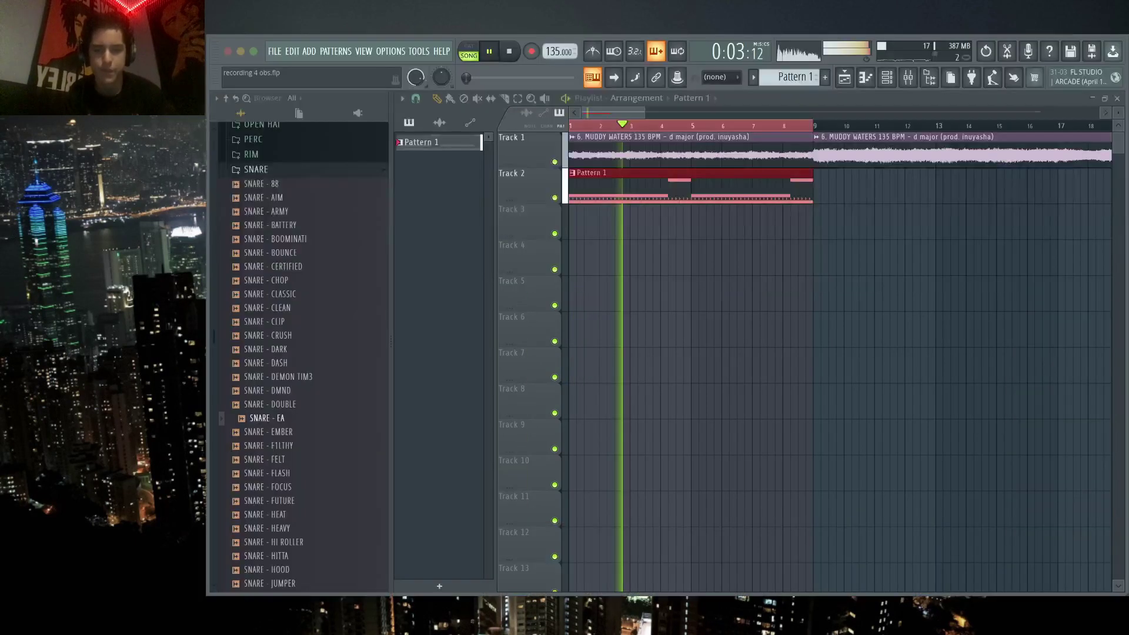
# - Place two SNARE - EA notes on C5 in bar 2, at steps 3 and 15
pyautogui.press('F7')
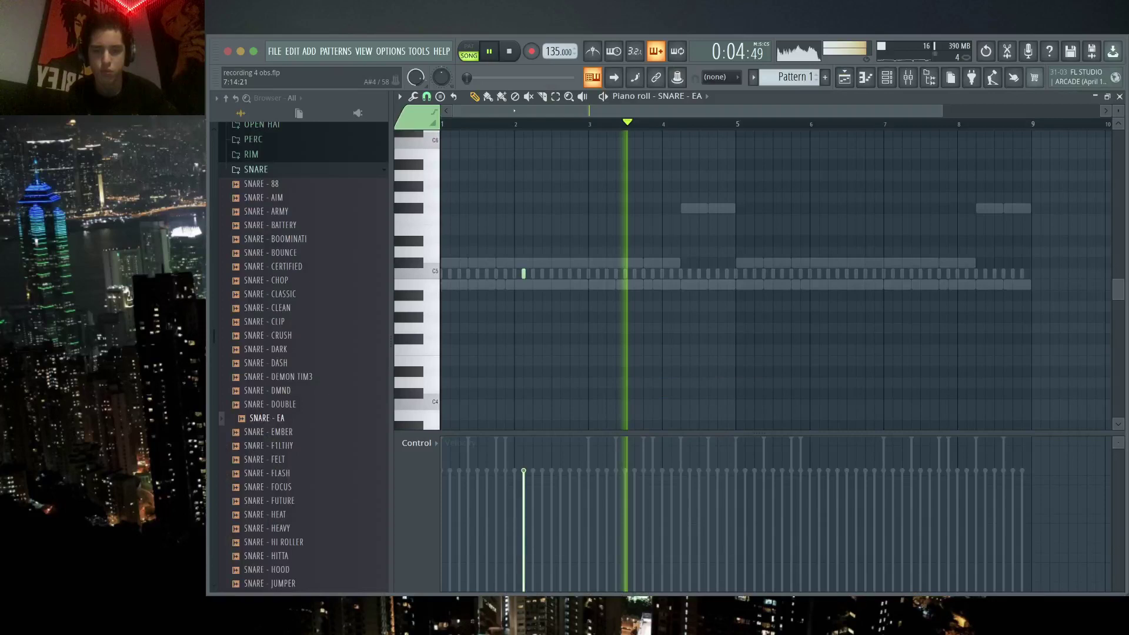
pyautogui.press('space')
pyautogui.click(616, 339)
pyautogui.moveTo(615, 339); pyautogui.dragTo(578, 274)
pyautogui.press('space')
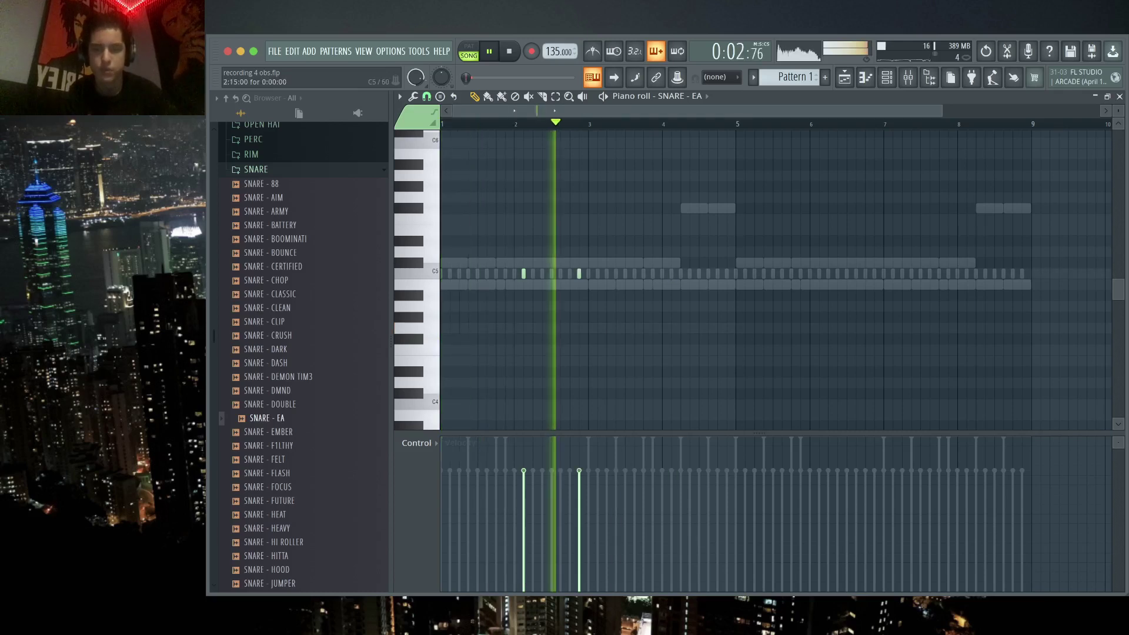
# - Add another snare note near the end of bar 2 and three near the end of bar 4, duplicating the phrase into bars 5 to 8
pyautogui.keyDown('ctrl'); pyautogui.scroll(2, 588, 273); pyautogui.keyUp('ctrl')
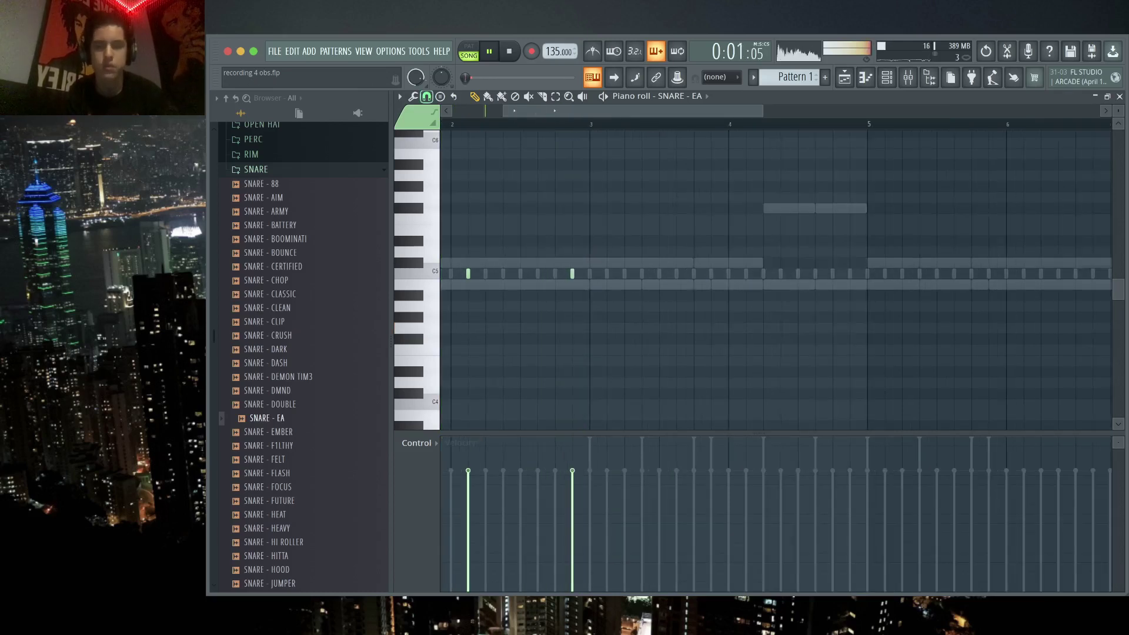
pyautogui.keyDown('ctrl'); pyautogui.scroll(-1, 776, 273); pyautogui.keyUp('ctrl')
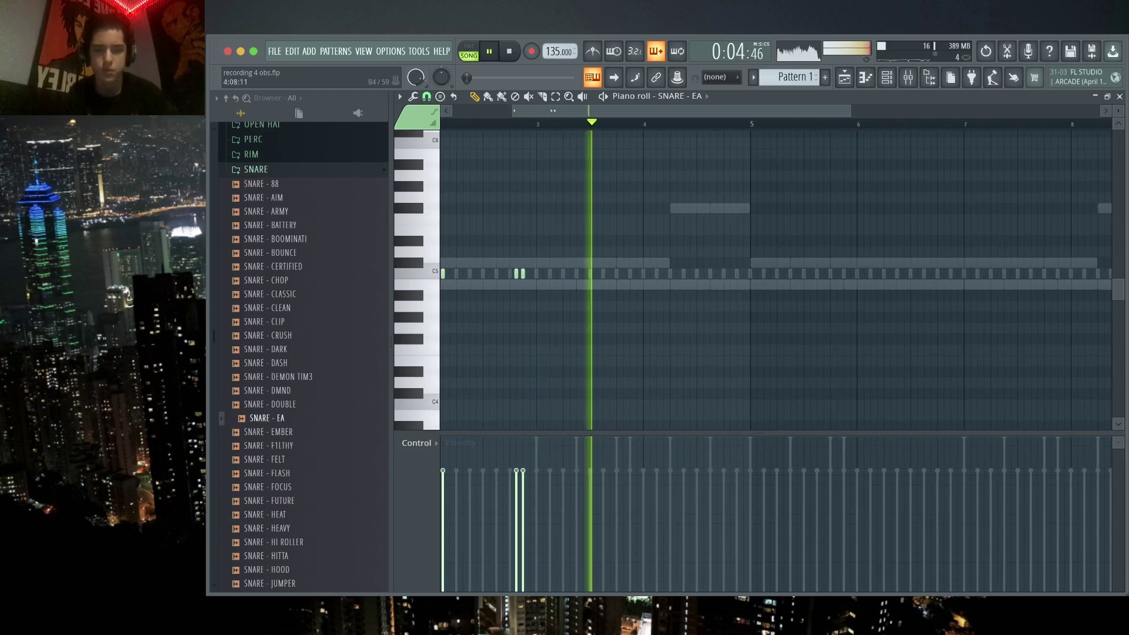
pyautogui.keyDown('ctrl'); pyautogui.scroll(2, 694, 273); pyautogui.keyUp('ctrl')
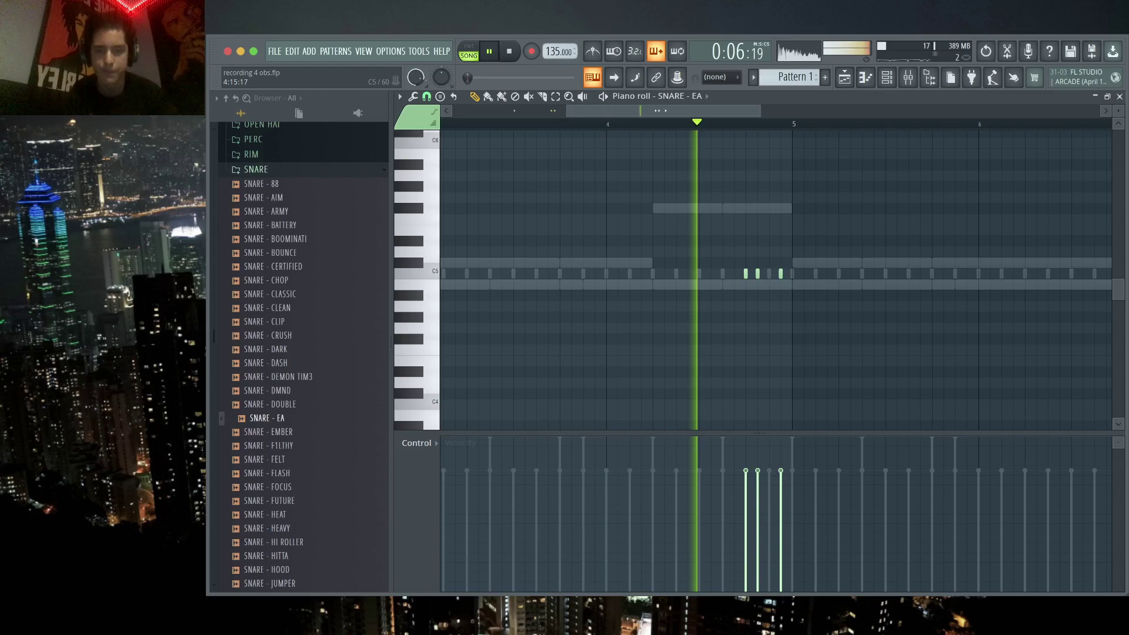
pyautogui.scroll(-3, 776, 273)
pyautogui.keyDown('ctrl'); pyautogui.scroll(-1, 776, 273); pyautogui.keyUp('ctrl')
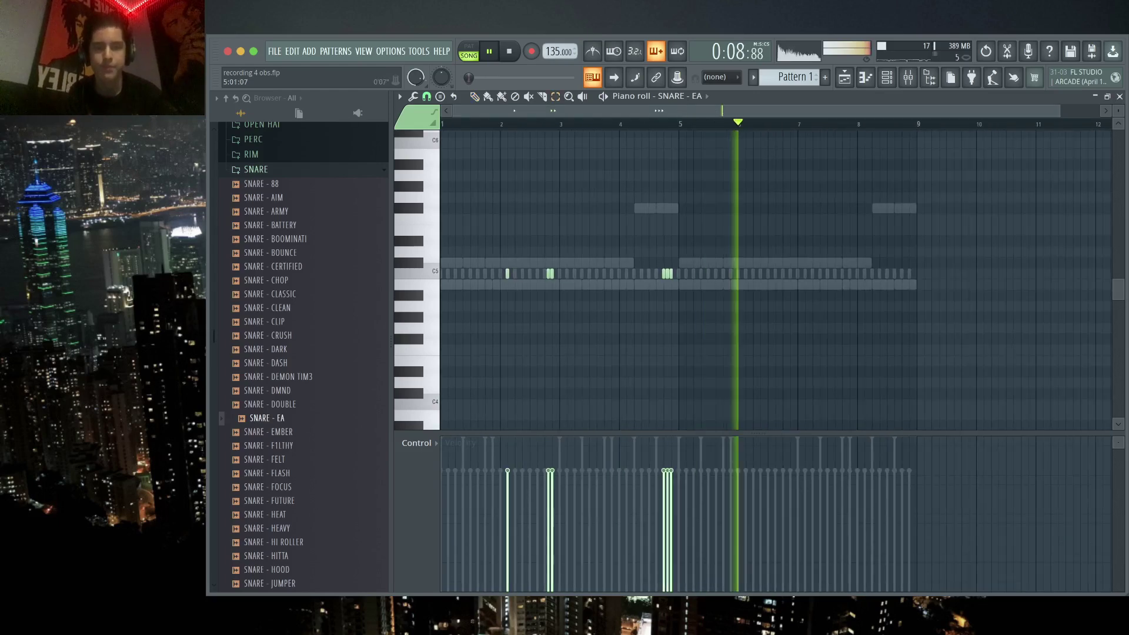
pyautogui.hotkey('ctrl', 'b')
pyautogui.hotkey('ctrl', 'd')
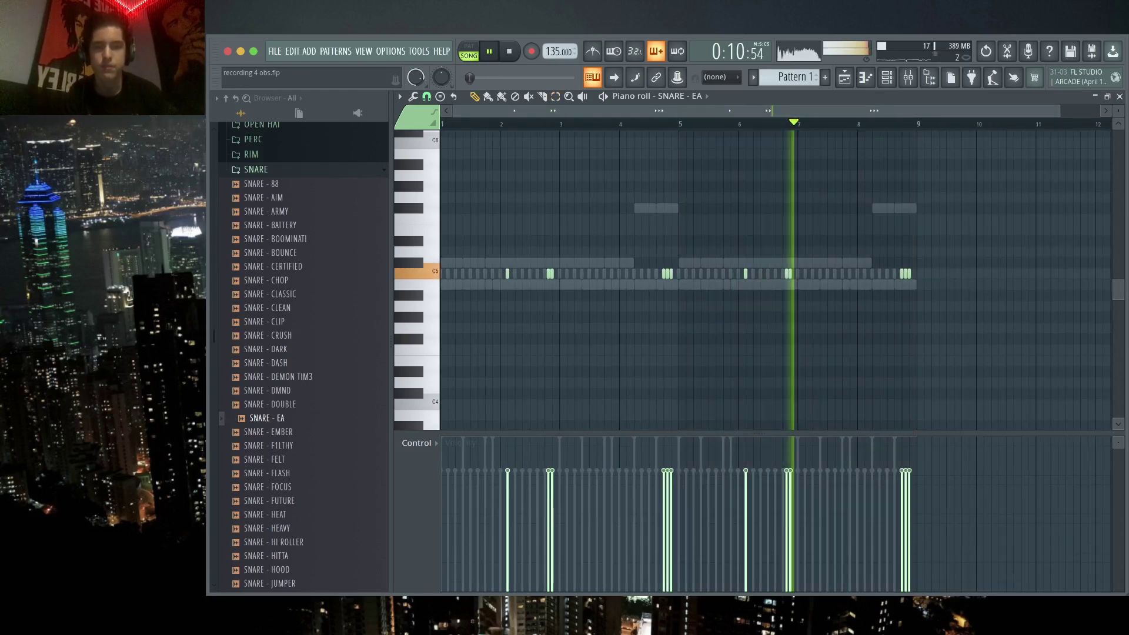
# - Lower the volume of the snare's mixer track 6 slightly
pyautogui.press('F5')
pyautogui.press('F9')
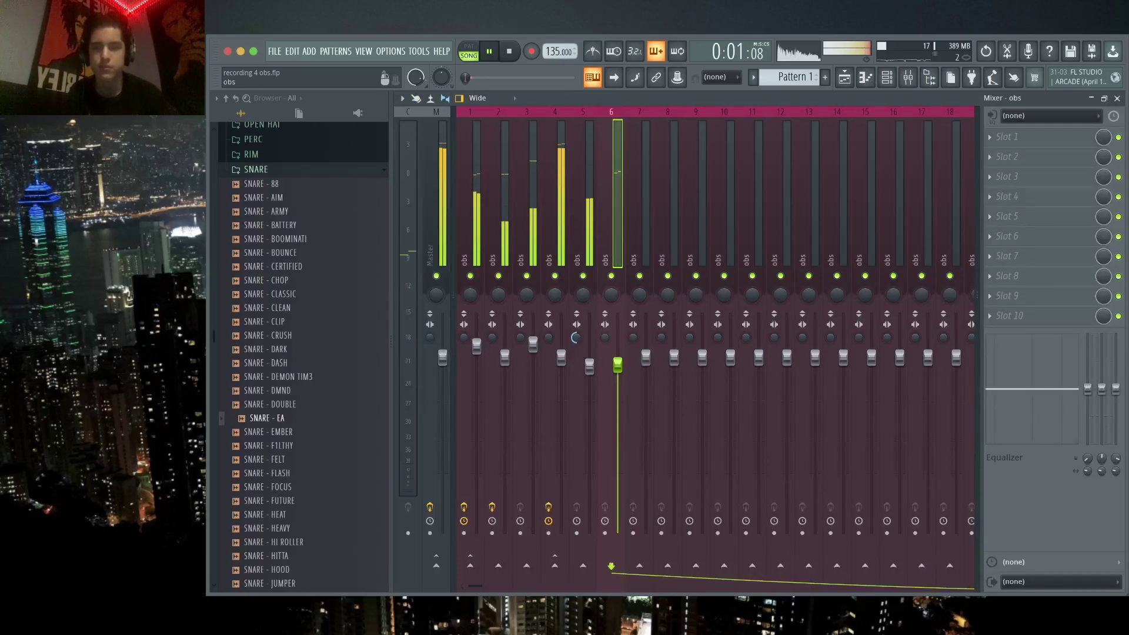
pyautogui.press('F5')
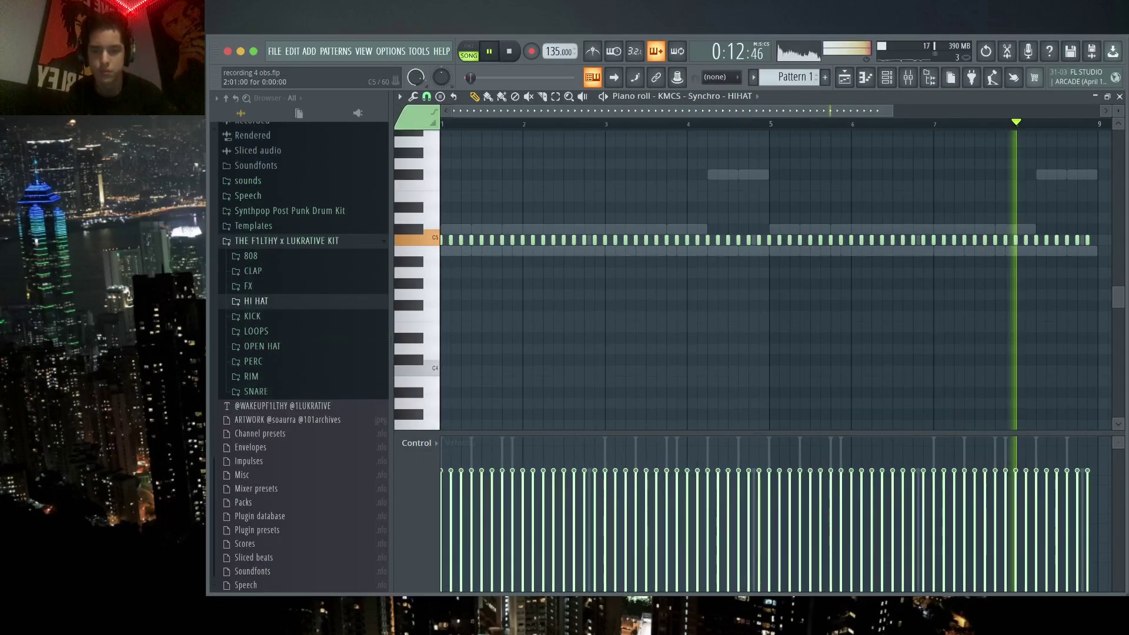
# - Add four descending KMCS - Synchro - HIHAT notes from C4 to A3 in the second half of bar 2
pyautogui.scroll(2, 555, 288)
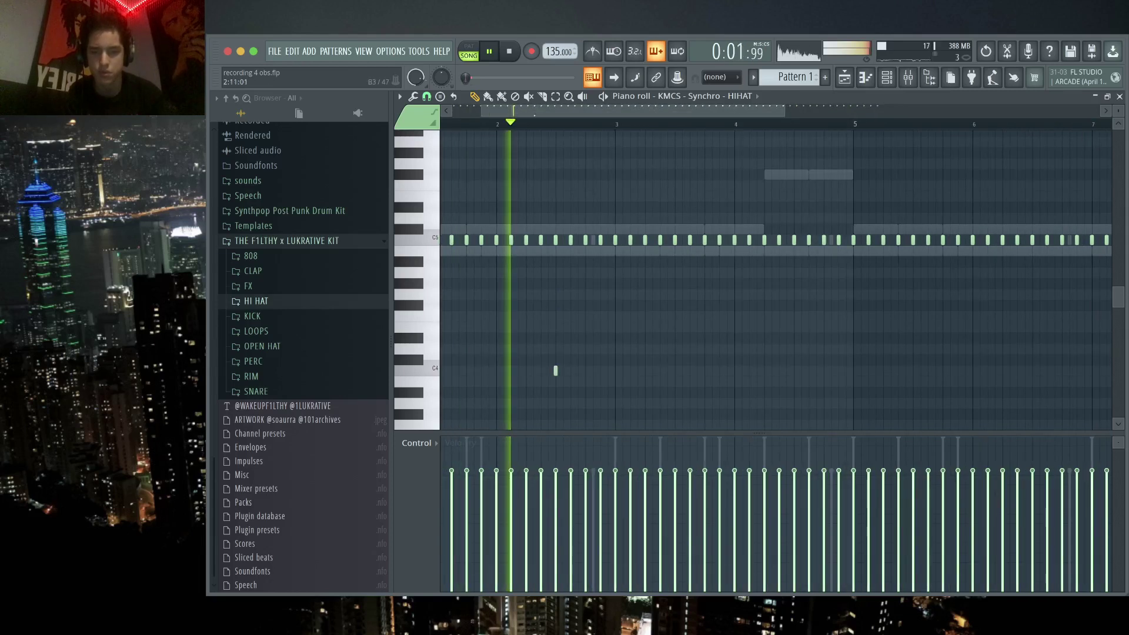
pyautogui.hscroll(-1, 753, 279)
pyautogui.scroll(-1, 752, 280)
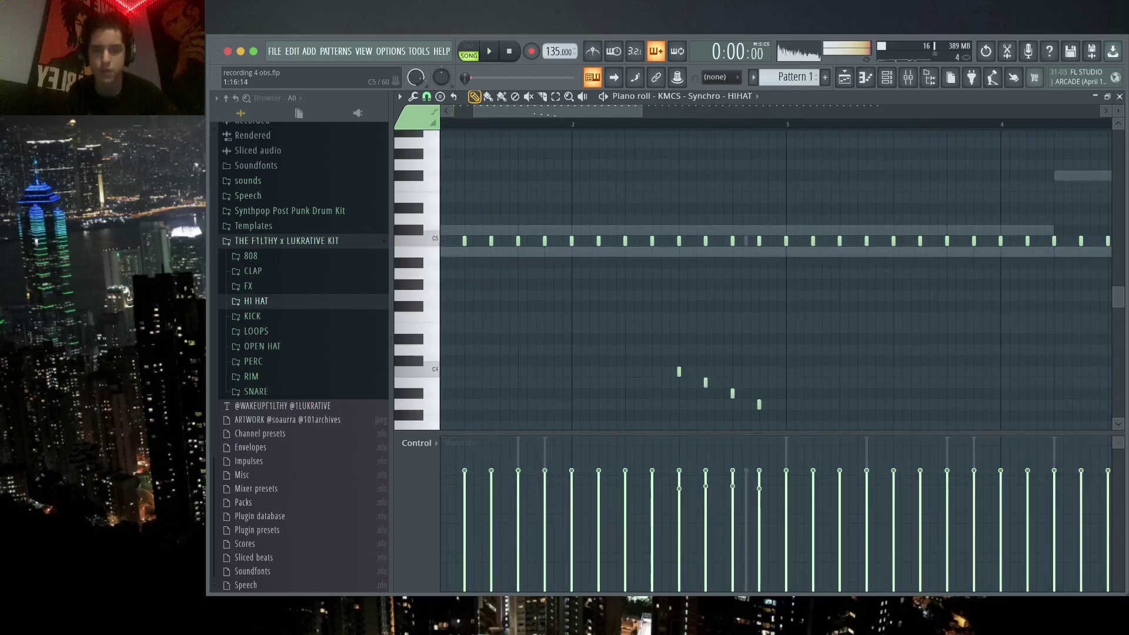
# - Add fast four-note hi-hat rolls on C5 at the start of bars 2 and 4 and near the end of bar 4
pyautogui.press('space')
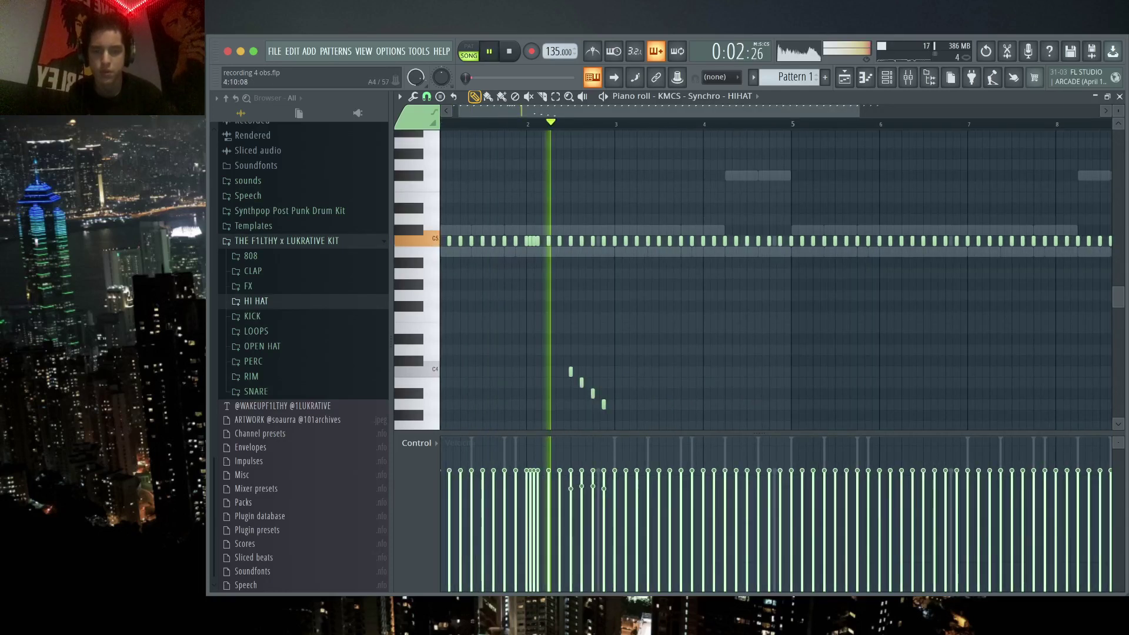
pyautogui.scroll(3, 760, 272)
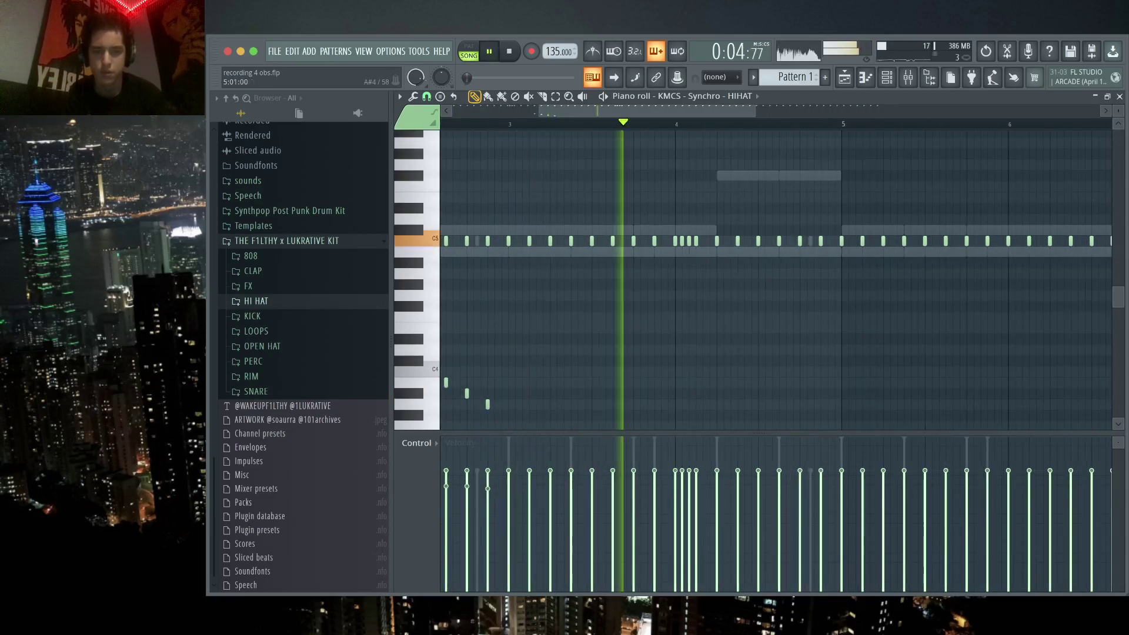
pyautogui.scroll(2, 759, 272)
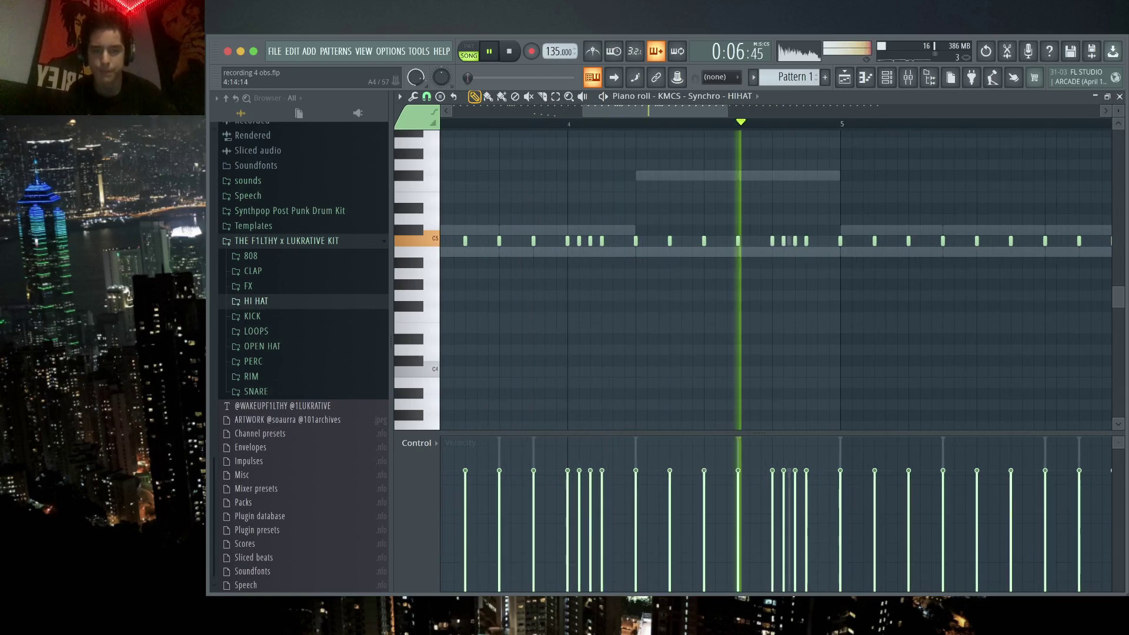
# - Clear the hi-hat notes in bars 5 to 8 and replace the roll near the end of bar 4 with evenly spaced notes
pyautogui.scroll(-4, 759, 273)
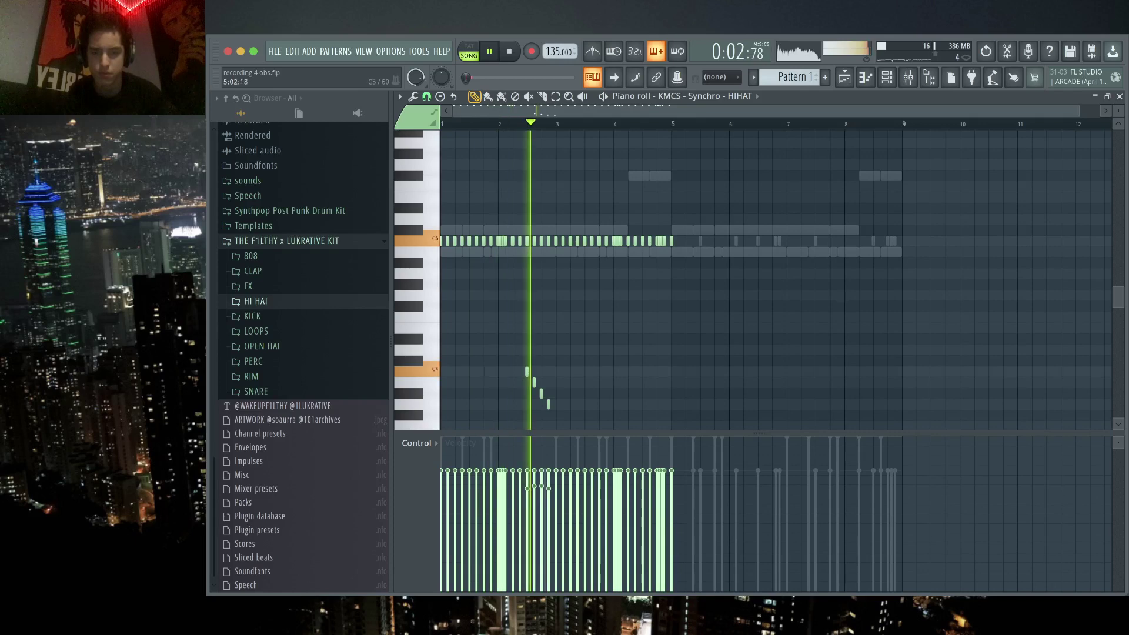
pyautogui.scroll(2, 759, 272)
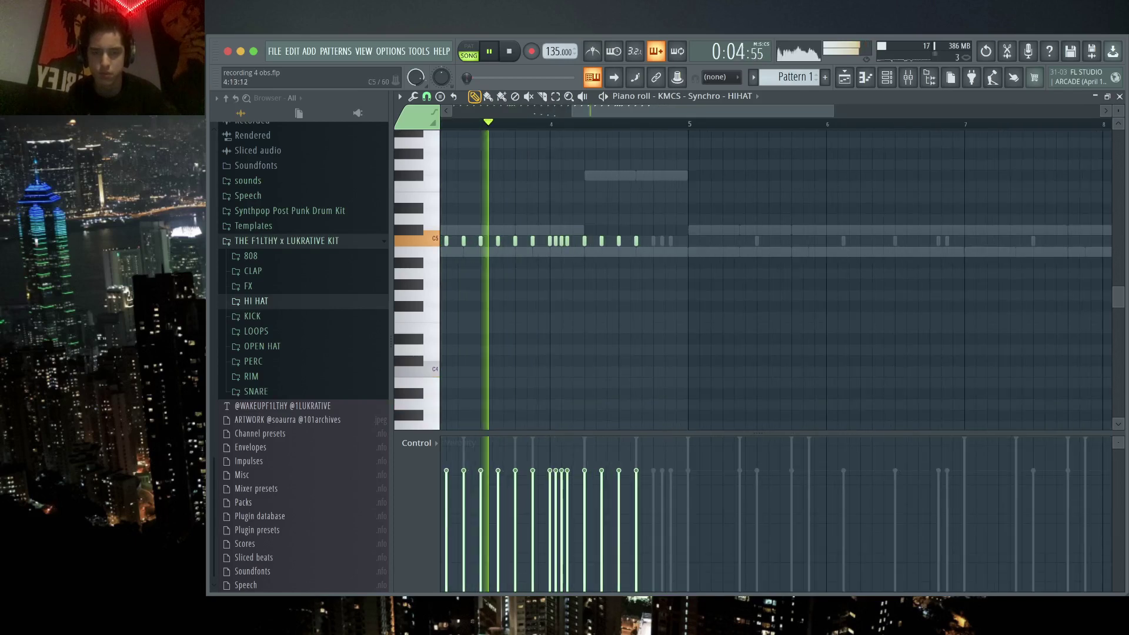
pyautogui.scroll(2, 759, 273)
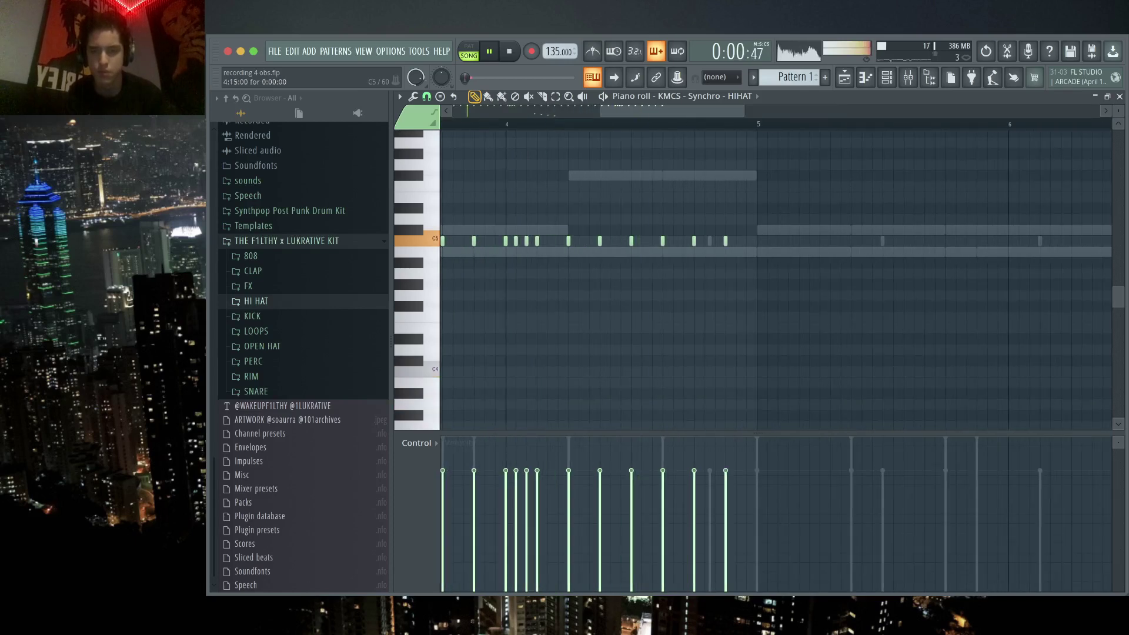
# - Duplicate the four-bar hi-hat pattern into bars 5 to 8
pyautogui.scroll(-2, 759, 272)
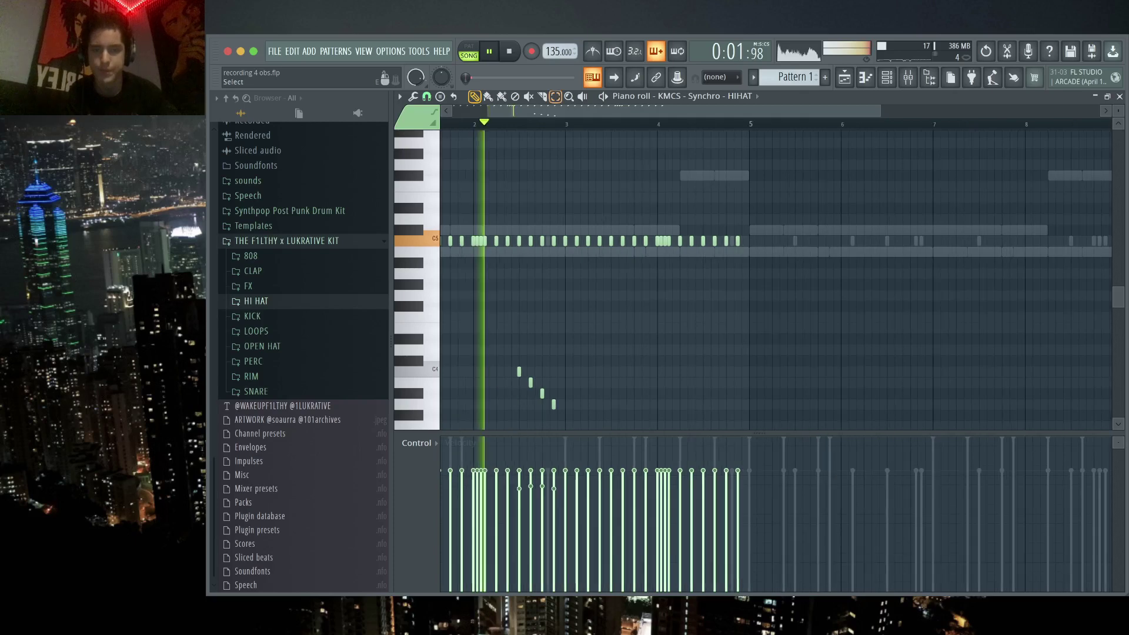
pyautogui.press('super+h')
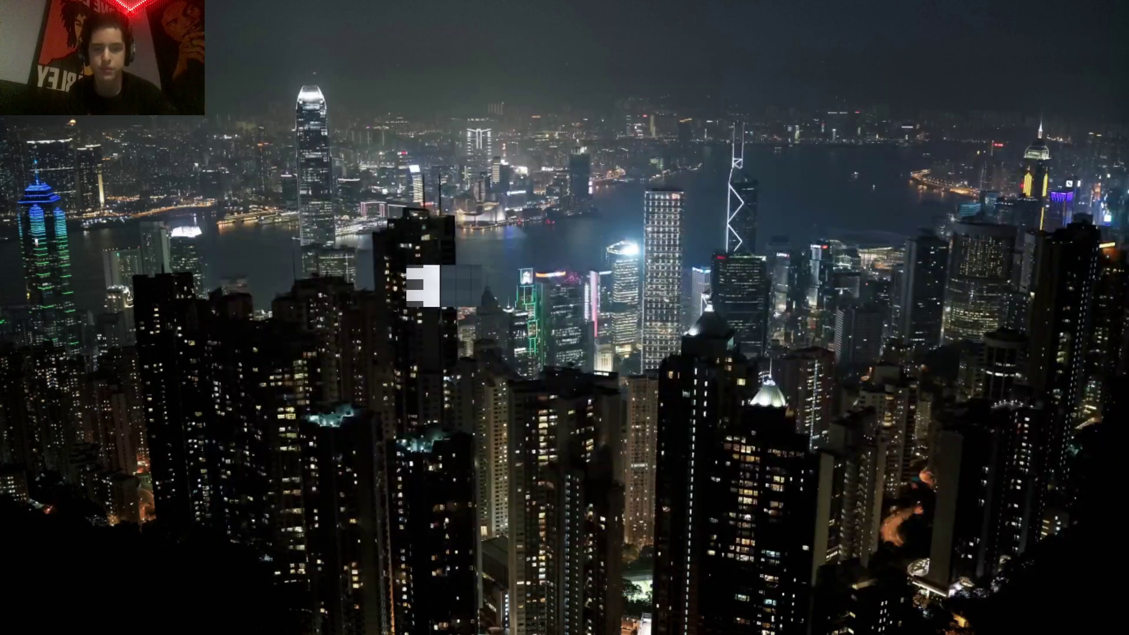
pyautogui.press('super+Tab')
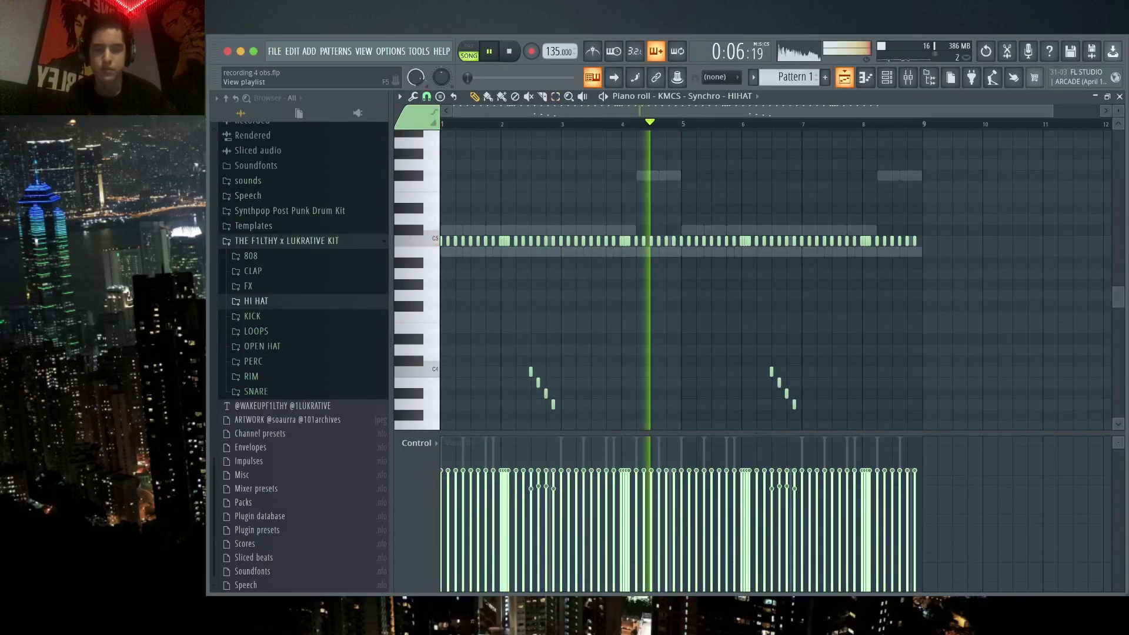
# - Set the quick fade out of the KMCS - Synchro - HIHAT sample to 6%
pyautogui.press('F5')
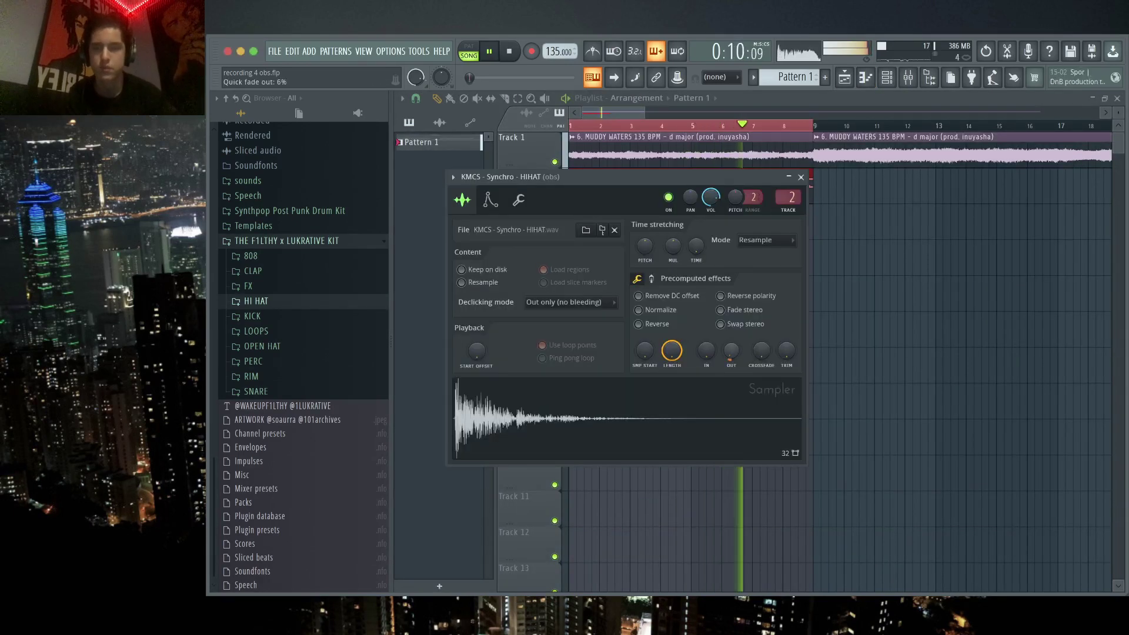
pyautogui.press('Escape')
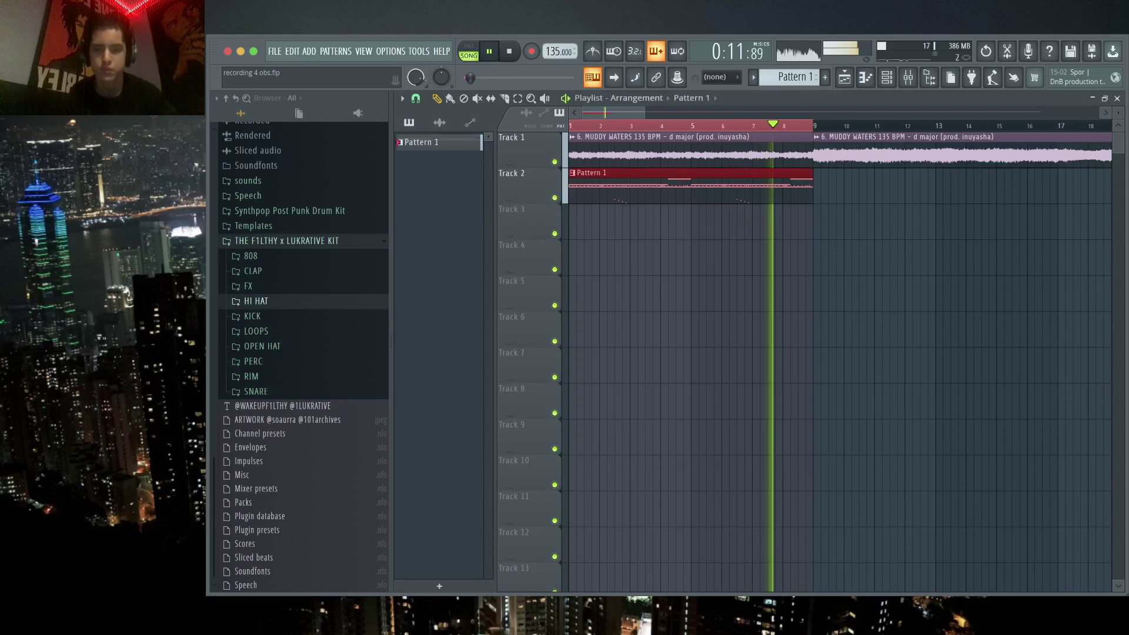
# - Add the OPEN HAT - HOLY sample from the kit on mixer track 7 and enable its volume envelope with the sustain level at 0%
pyautogui.click(286, 241)
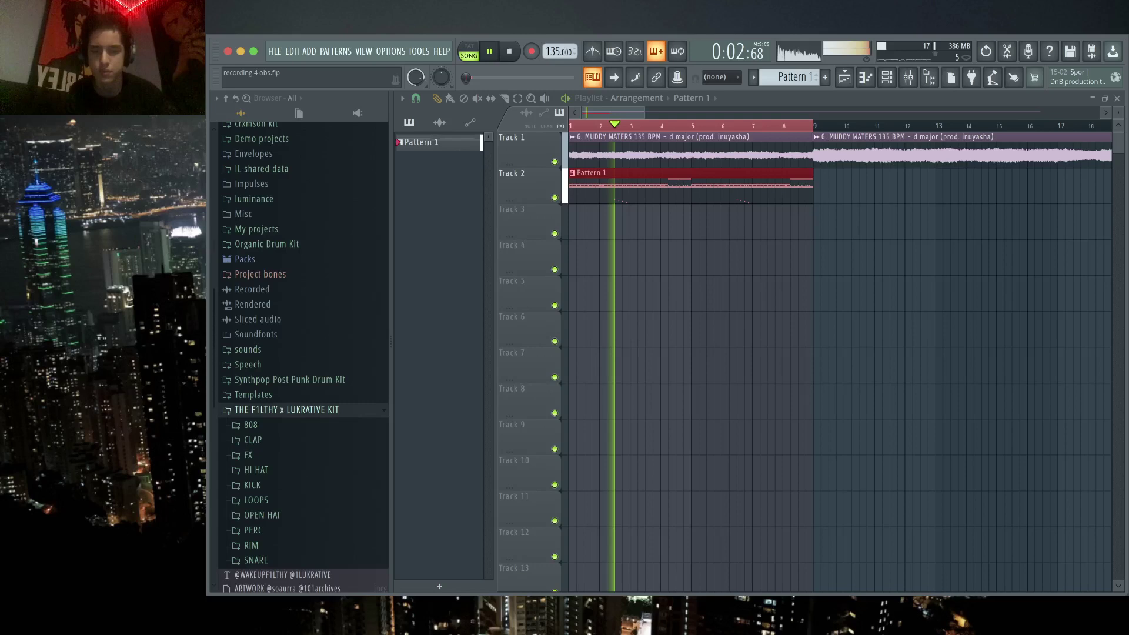
pyautogui.click(263, 512)
pyautogui.scroll(-2, 294, 512)
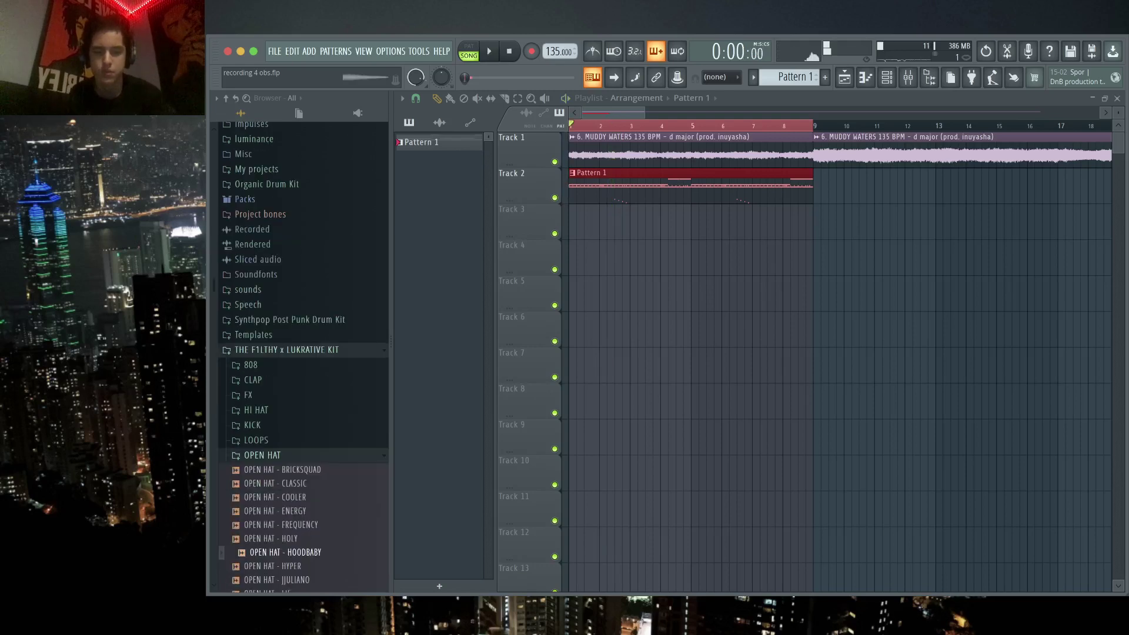
pyautogui.moveTo(272, 538); pyautogui.dragTo(282, 536)
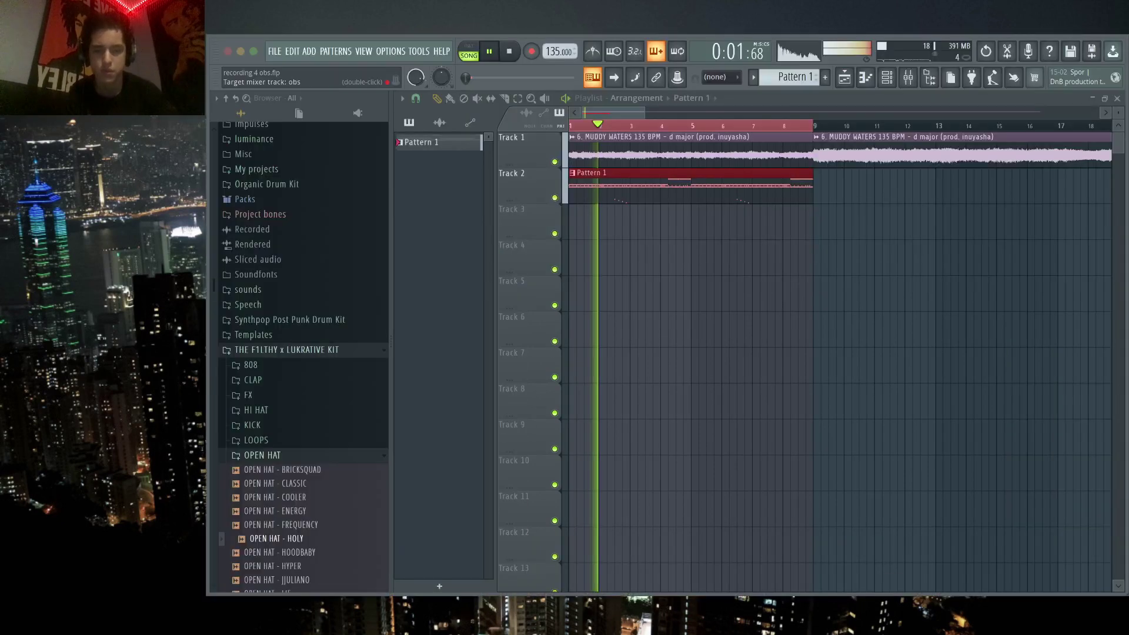
pyautogui.press('space')
pyautogui.press('space')
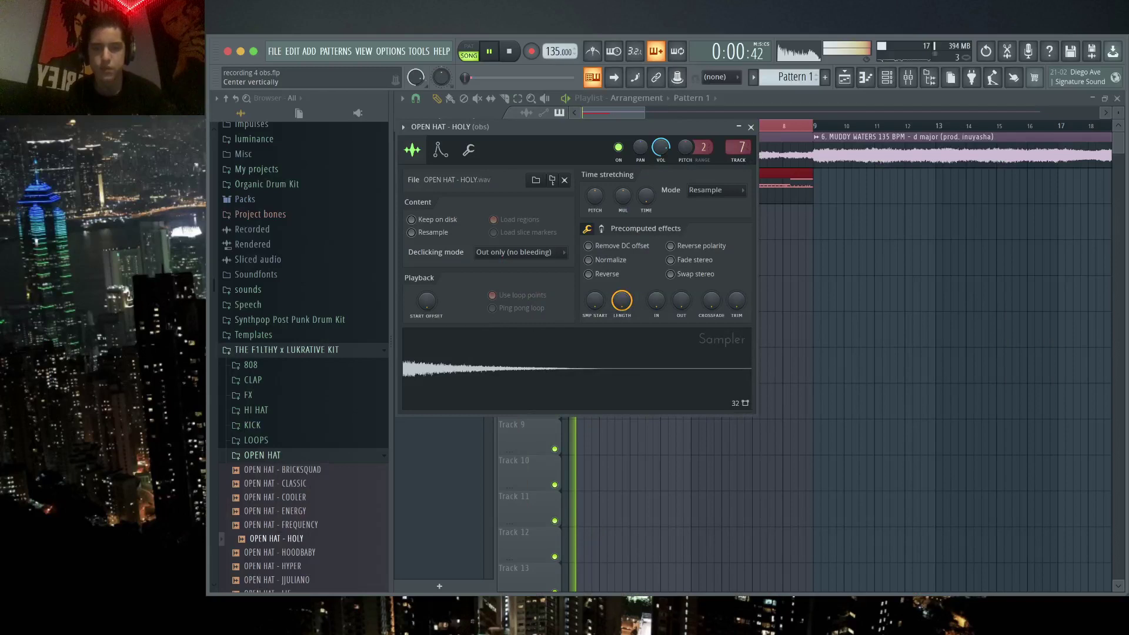
pyautogui.click(440, 149)
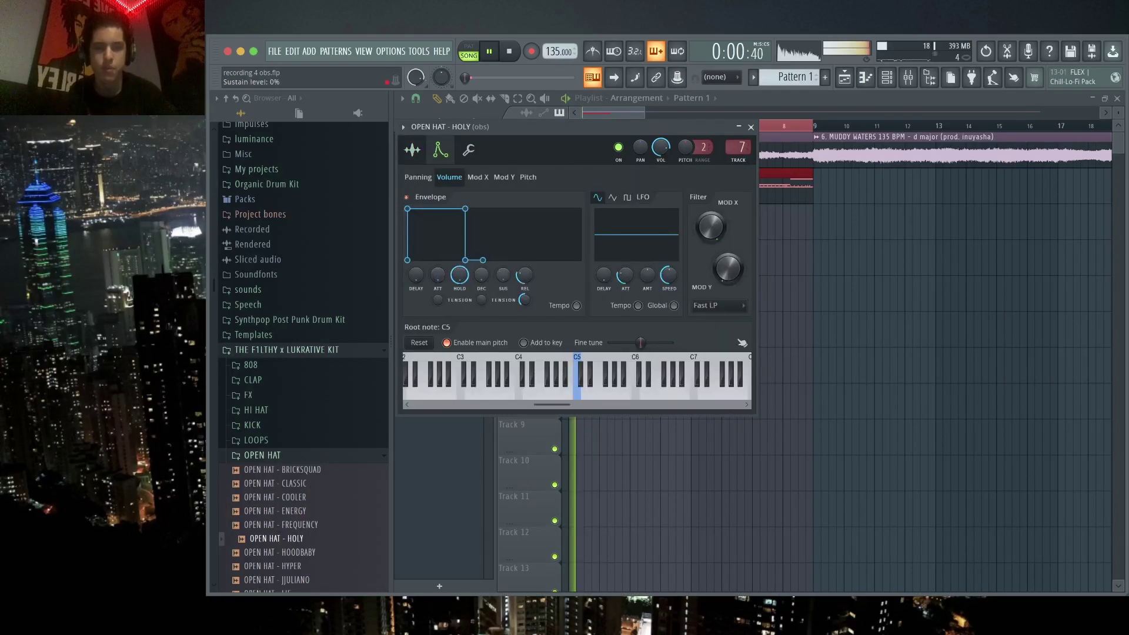
pyautogui.press('Escape')
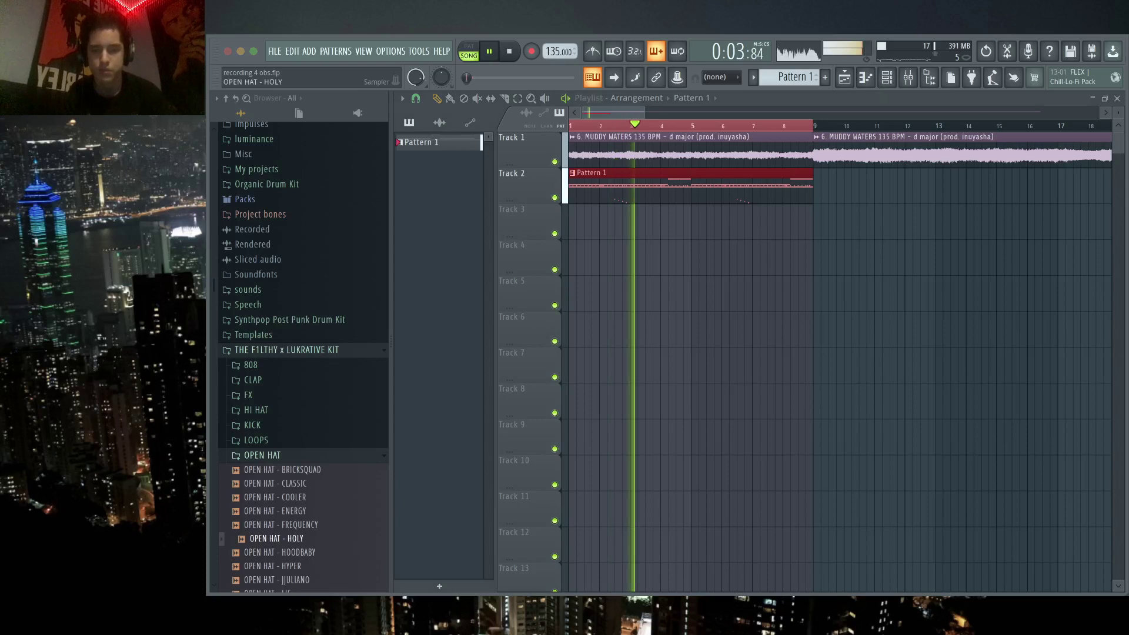
# - Place one-beat OPEN HAT - HOLY notes on C5 at beats 2 and 4 of bar 1 and duplicate them through the eight-bar pattern
pyautogui.press('F7')
pyautogui.scroll(3, 468, 241)
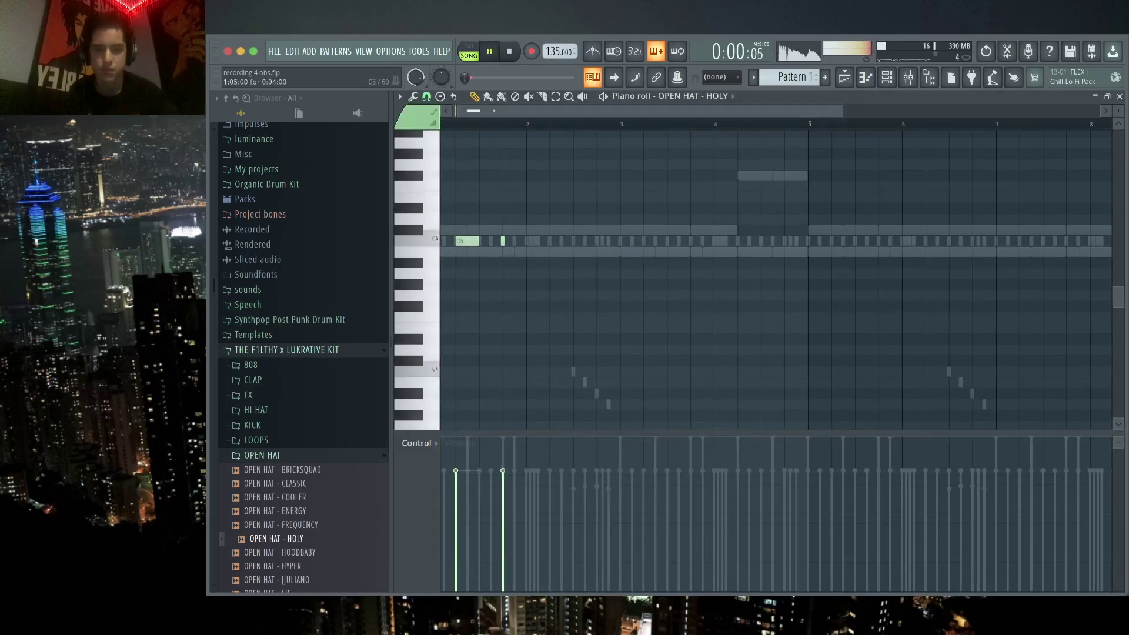
pyautogui.moveTo(504, 241); pyautogui.dragTo(525, 241)
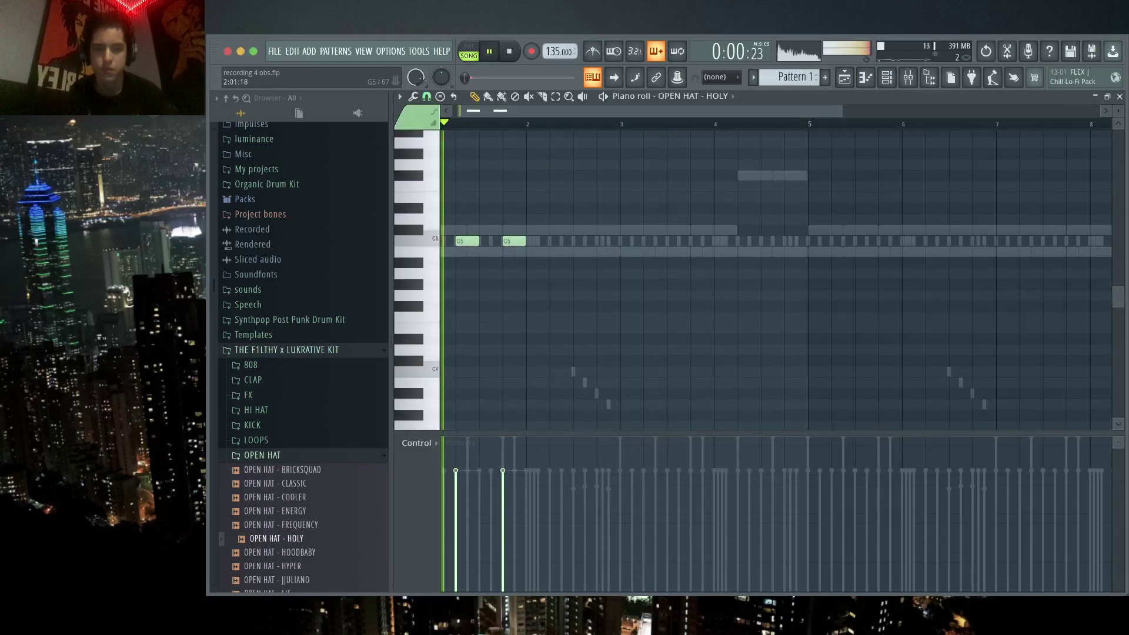
pyautogui.hotkey('ctrl', 'b')
pyautogui.hotkey('ctrl', 'b')
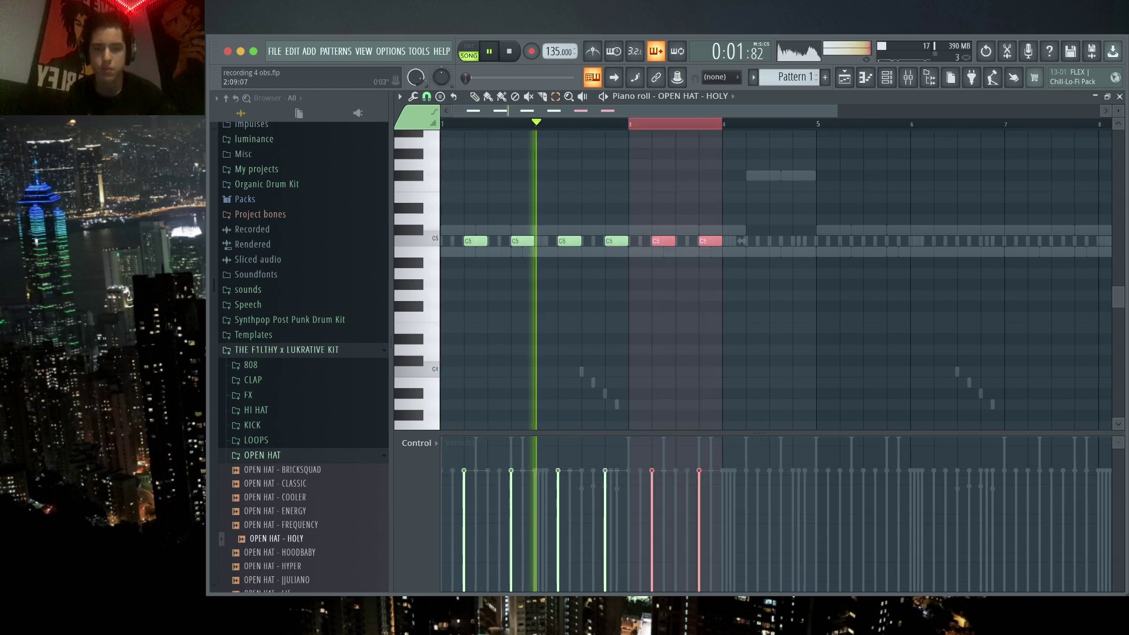
pyautogui.hotkey('ctrl', 'b')
pyautogui.hotkey('ctrl', 'b')
pyautogui.hotkey('ctrl', 'b')
pyautogui.hotkey('ctrl', 'b')
# - Raise the open hat's volume on mixer track 7 and slightly cut its middle EQ band
pyautogui.click(908, 77)
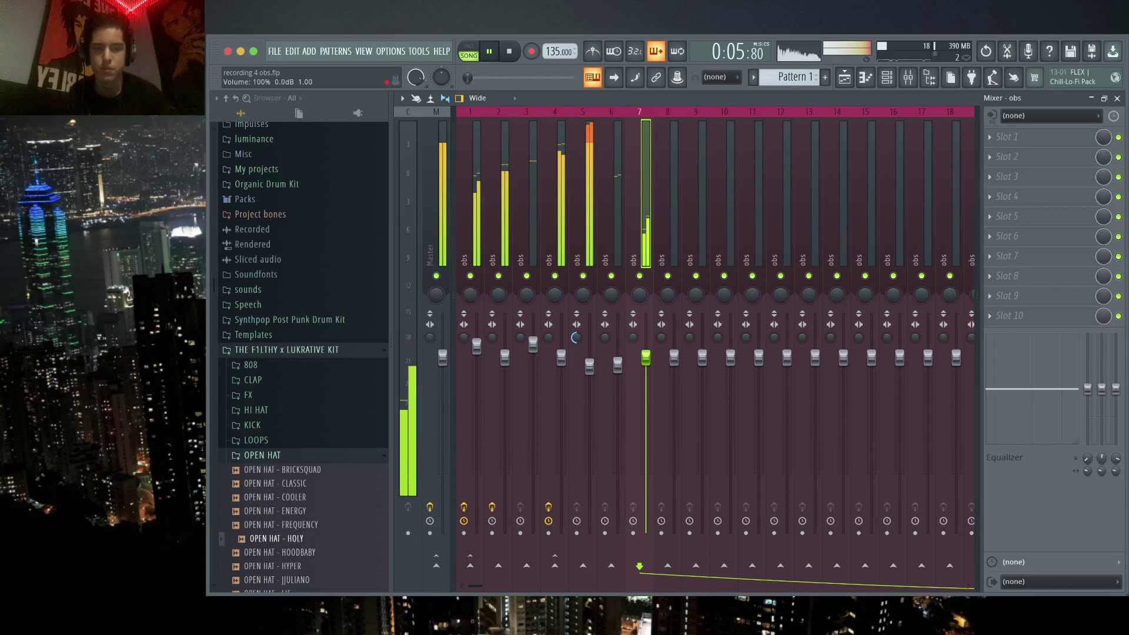
pyautogui.moveTo(646, 357); pyautogui.dragTo(646, 335)
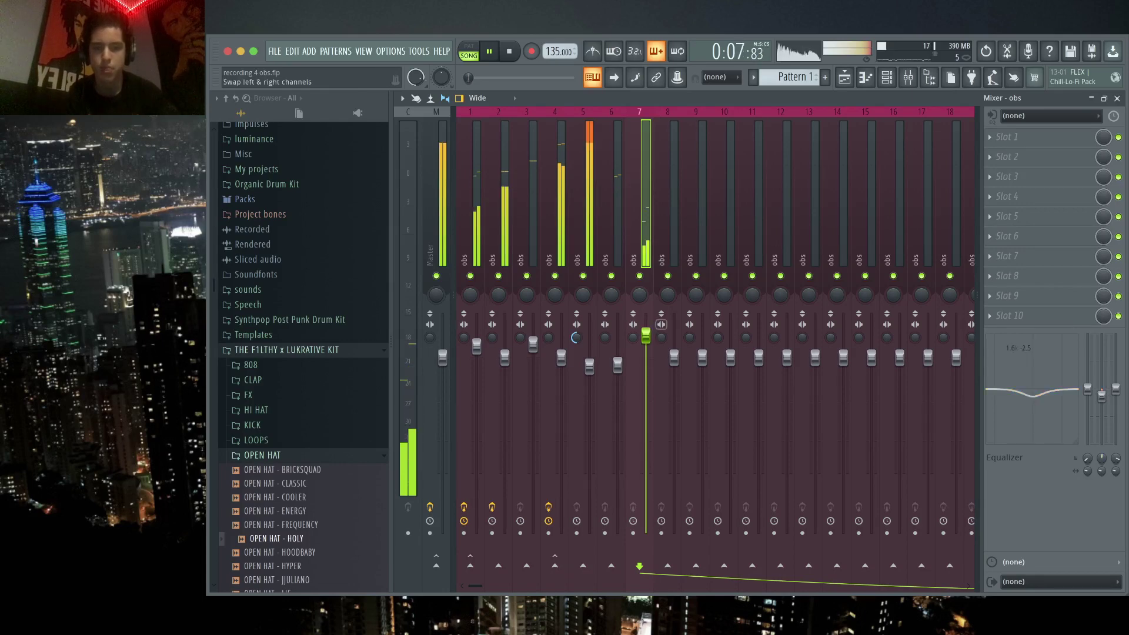
# - Split Pattern 1 into separate patterns by channel and clear its clips from the playlist
pyautogui.click(844, 77)
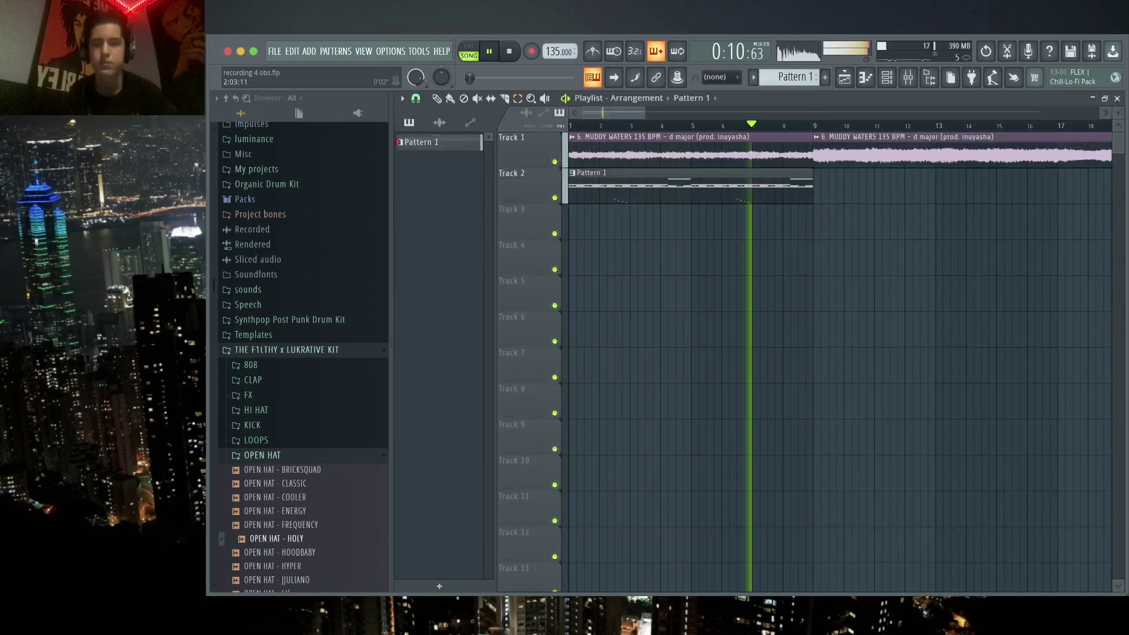
pyautogui.scroll(-5, 823, 353)
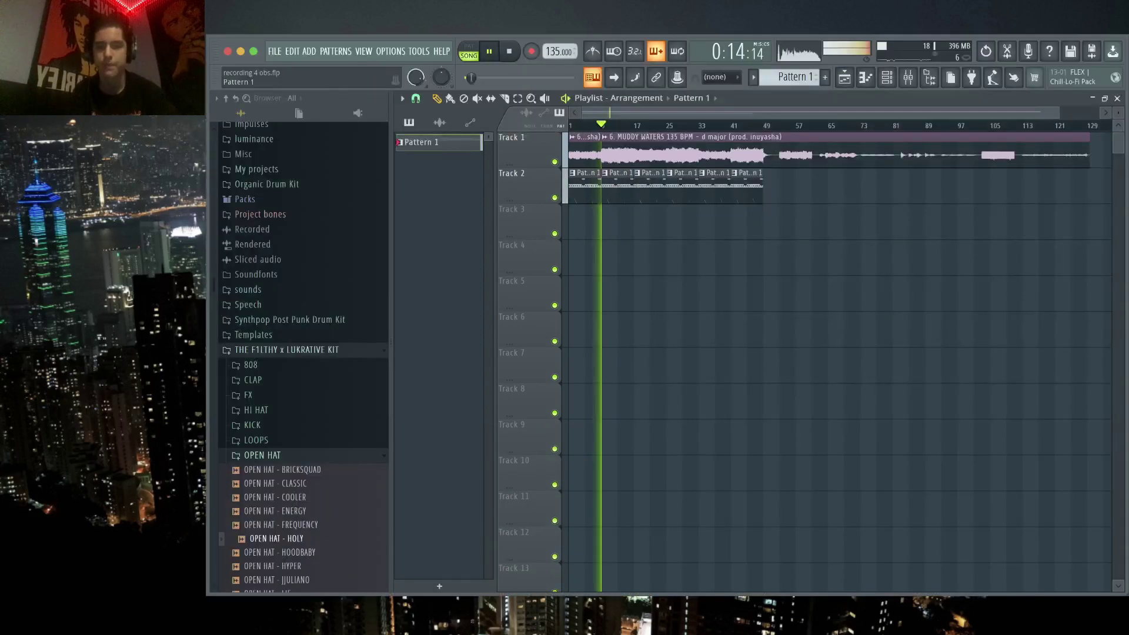
pyautogui.hotkey('ctrl', 'z')
pyautogui.hotkey('ctrl', 'z')
pyautogui.hotkey('ctrl', 'z')
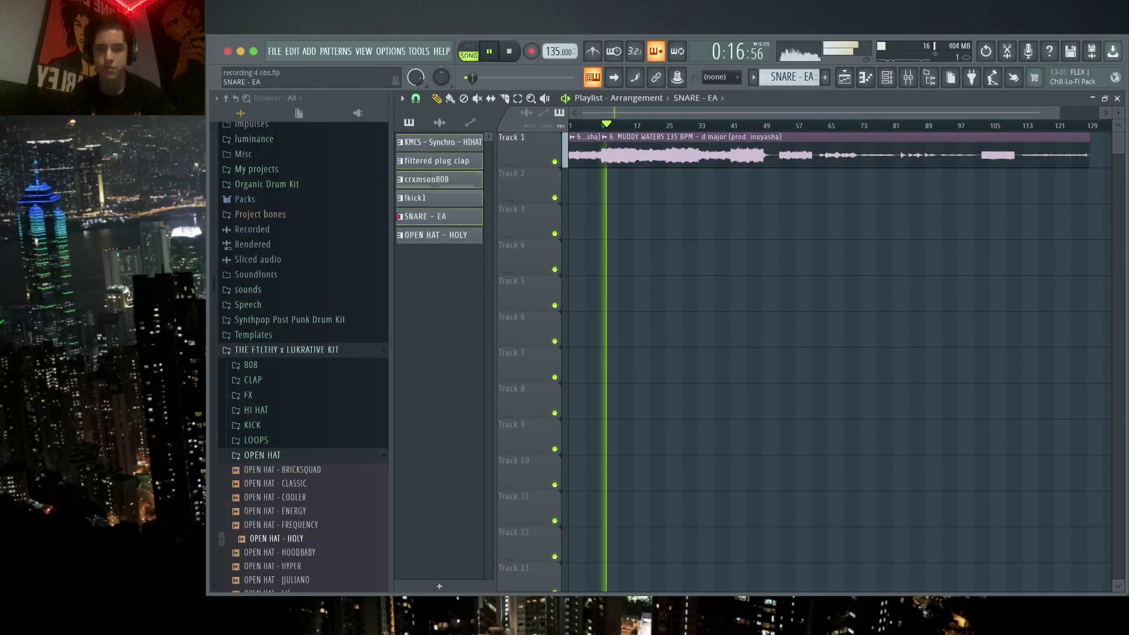
# - Place the hi-hat, clap, 808, kick, snare and open hat patterns on tracks 2 to 7, starting at bar 9
pyautogui.hotkey('ctrl', 'z')
pyautogui.hotkey('ctrl', 'z')
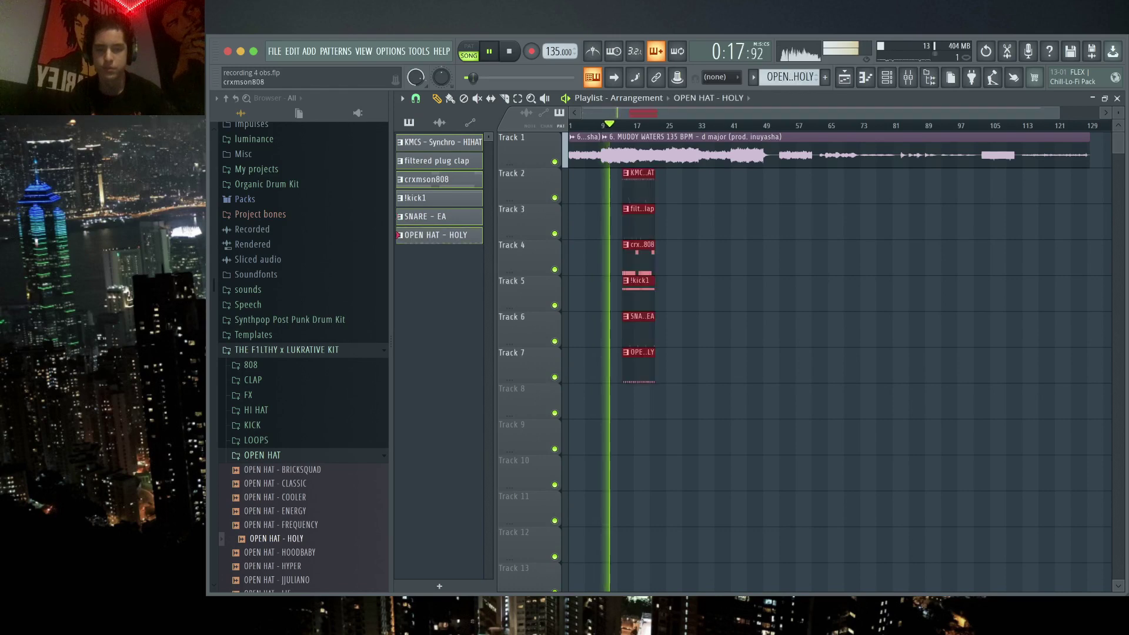
pyautogui.hotkey('ctrl', 'z')
pyautogui.hotkey('ctrl', 'z')
pyautogui.hotkey('ctrl', 'z')
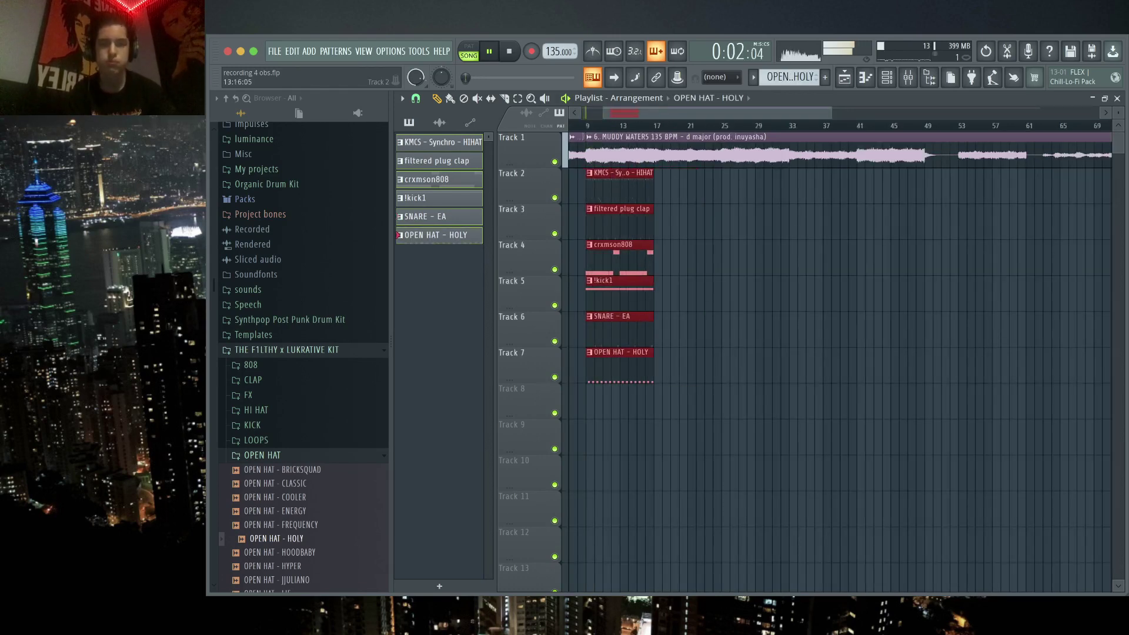
pyautogui.hotkey('ctrl', 'z')
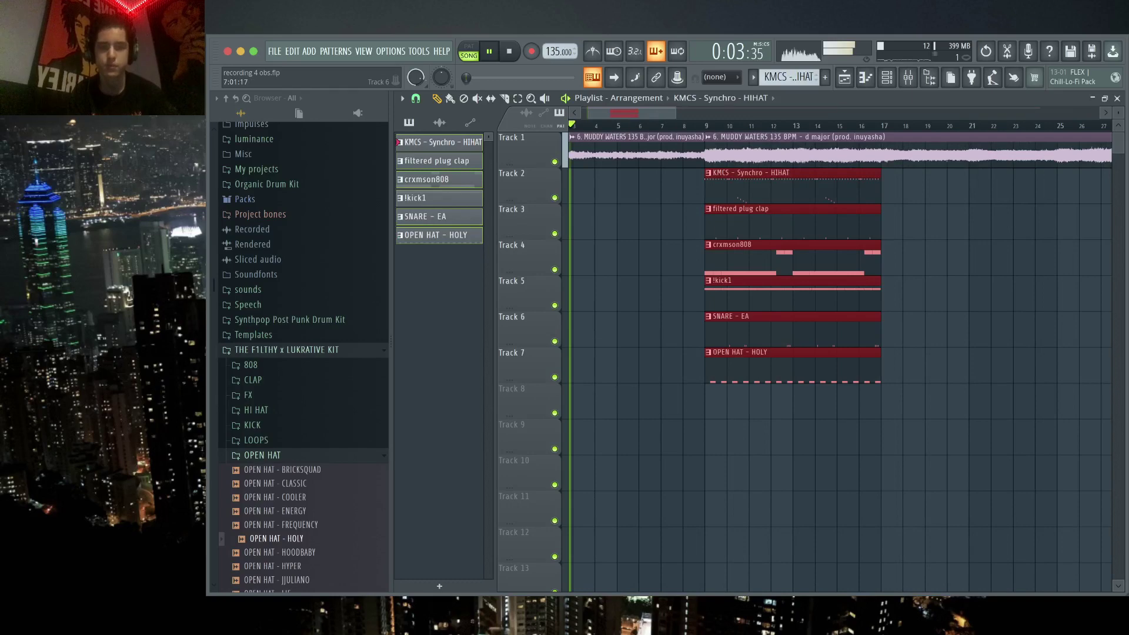
# - Duplicate the six instrument pattern clips in eight-bar blocks up to bar 49
pyautogui.hotkey('ctrl', 'z')
pyautogui.hotkey('ctrl', 'z')
pyautogui.hotkey('ctrl', 'b')
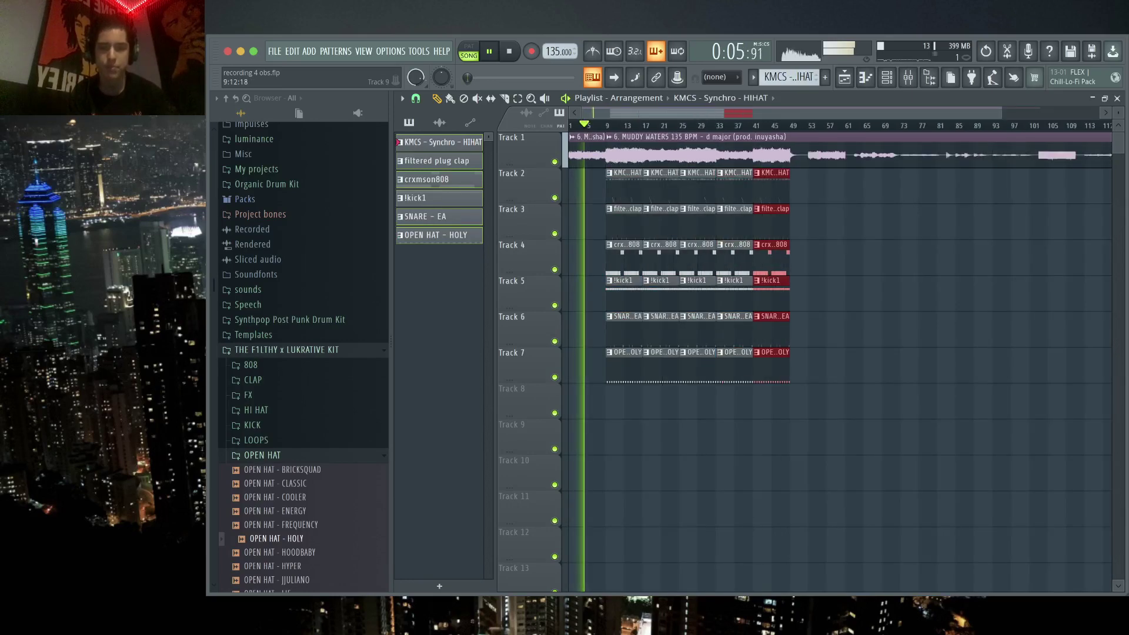
pyautogui.hotkey('ctrl', 'd')
# - Move the main MUDDY WATERS loop clip to bar 25 and fill bars 9 to 24 with copies of its eight-bar intro
pyautogui.scroll(-3, 764, 153)
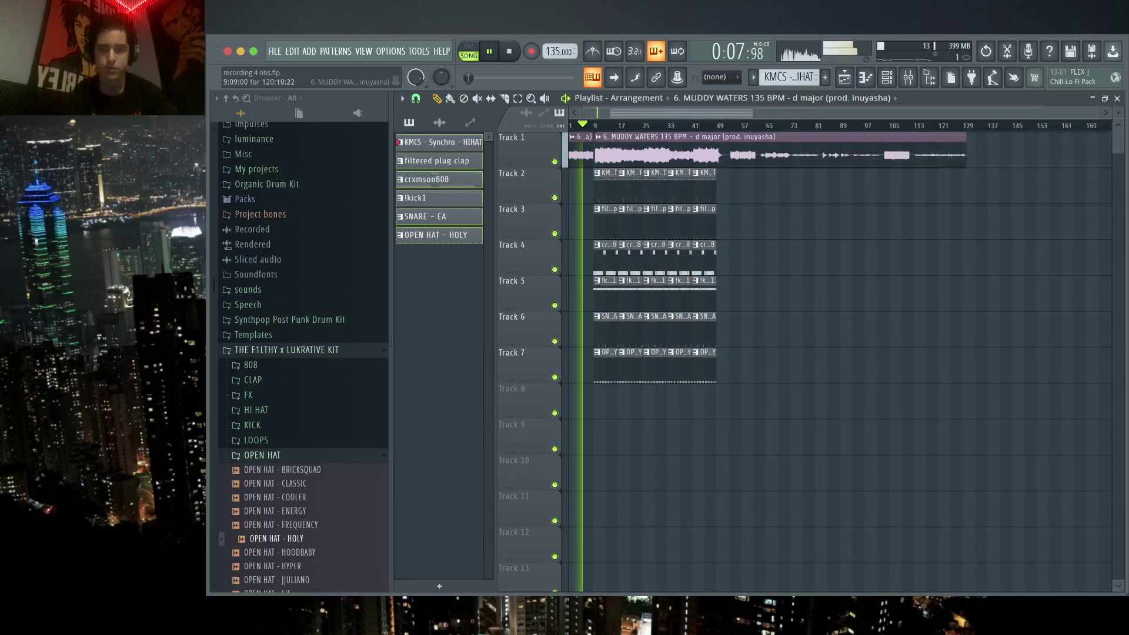
pyautogui.scroll(4, 823, 353)
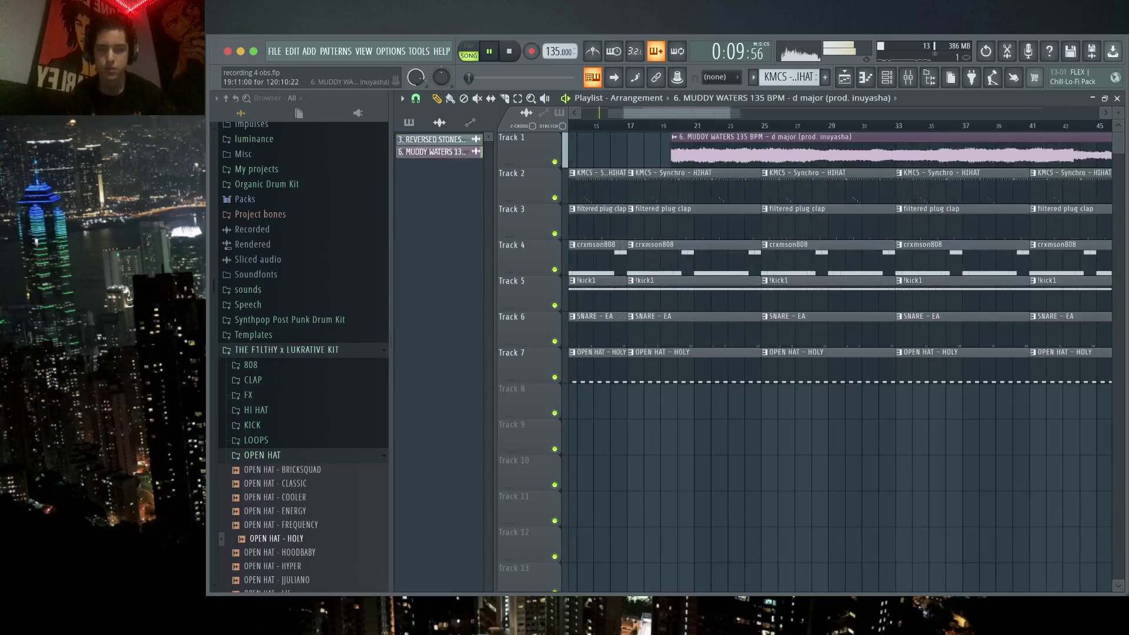
pyautogui.moveTo(765, 153); pyautogui.dragTo(858, 153)
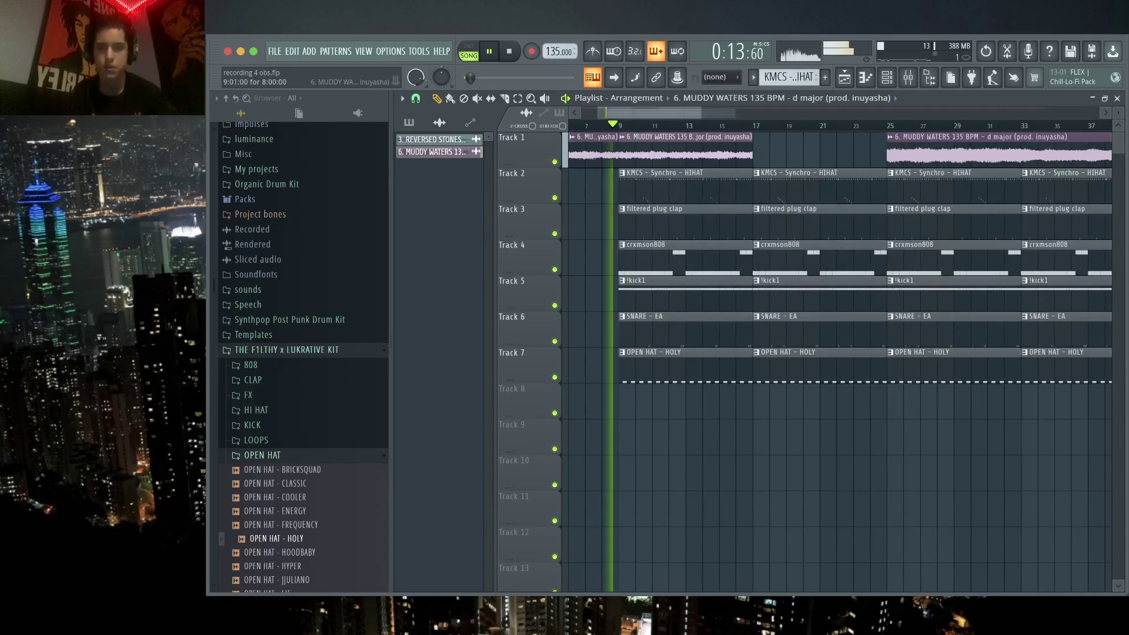
pyautogui.hotkey('ctrl', 'b')
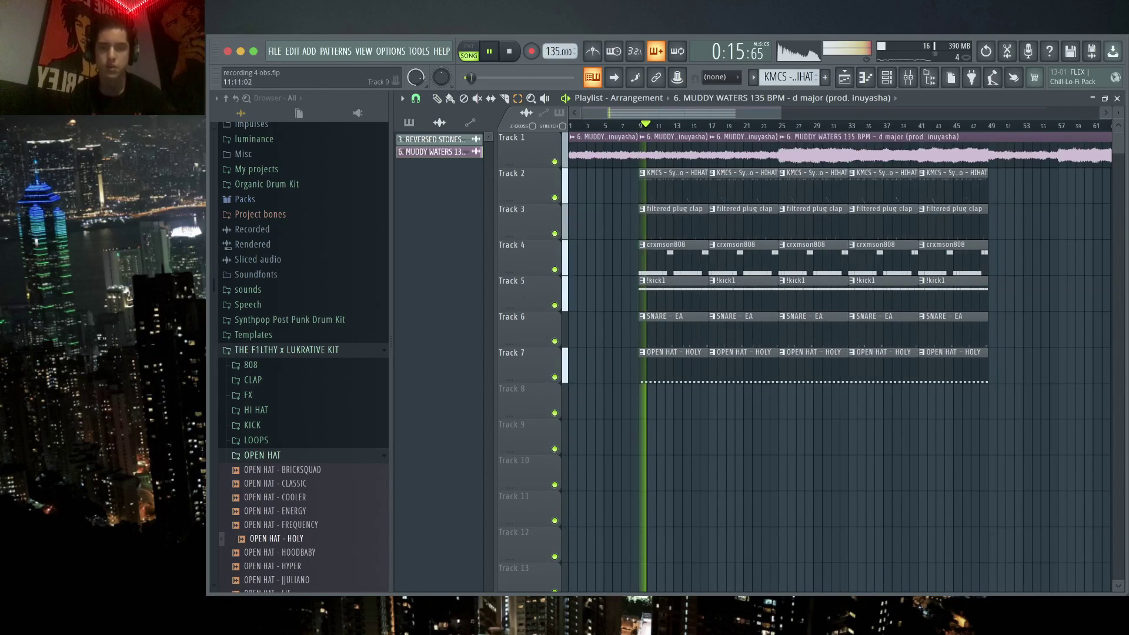
# - Save the project and collapse THE F1LTHY x LUKRATIVE KIT folder
pyautogui.scroll(-5, 835, 353)
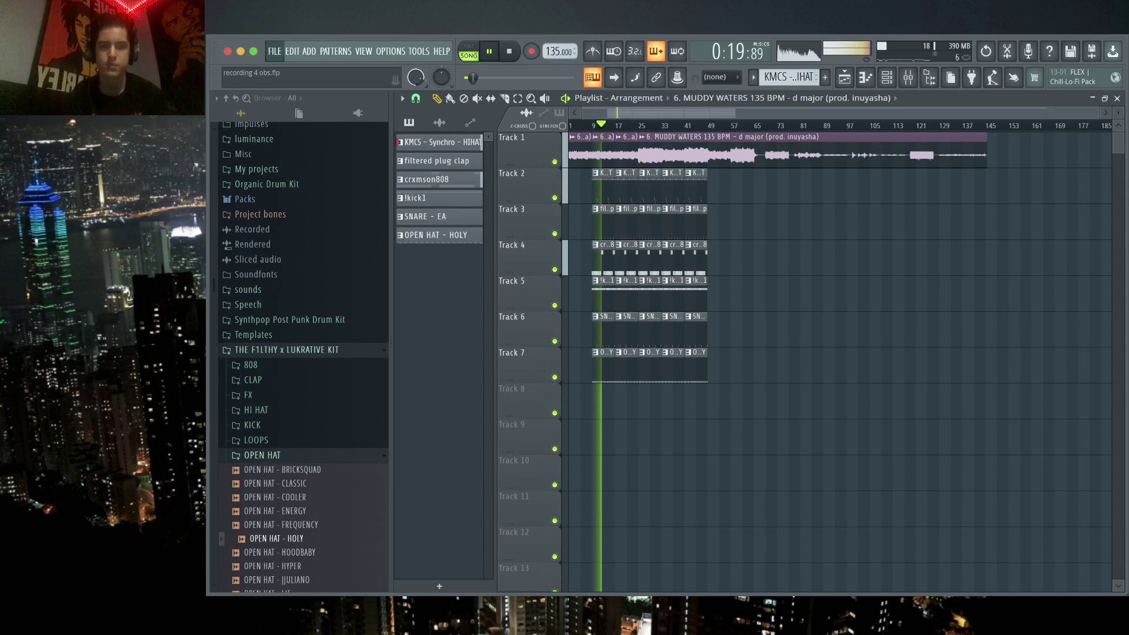
pyautogui.hotkey('ctrl', 's')
pyautogui.click(287, 349)
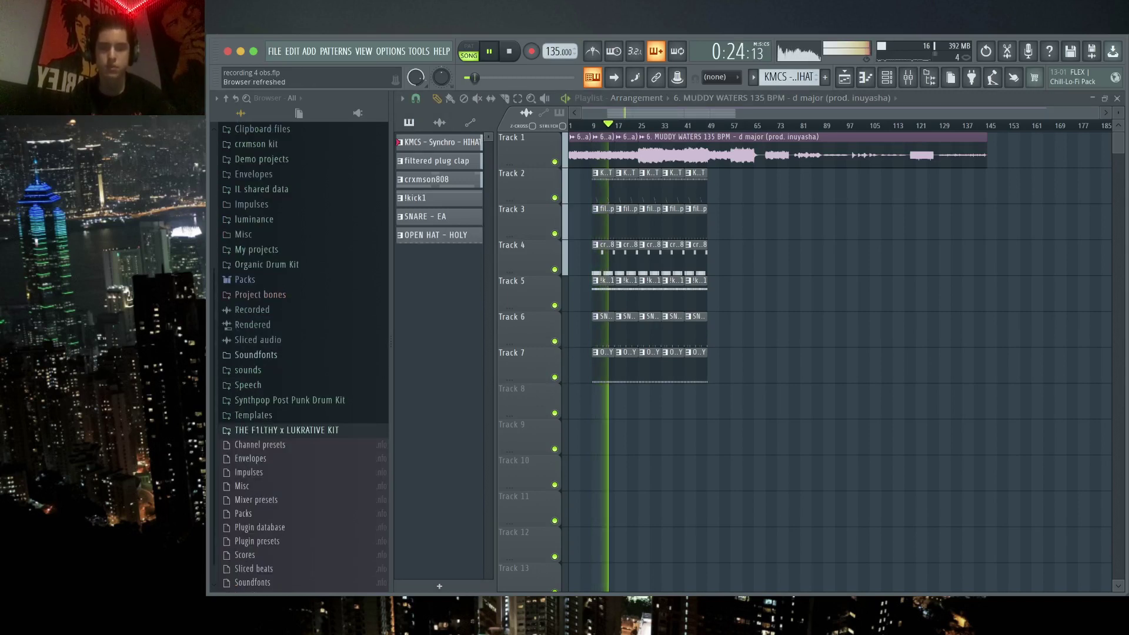
# - Trim one beat off the start of the KMCS - Synchro - HIHAT clip at bar 17
pyautogui.scroll(8, 603, 282)
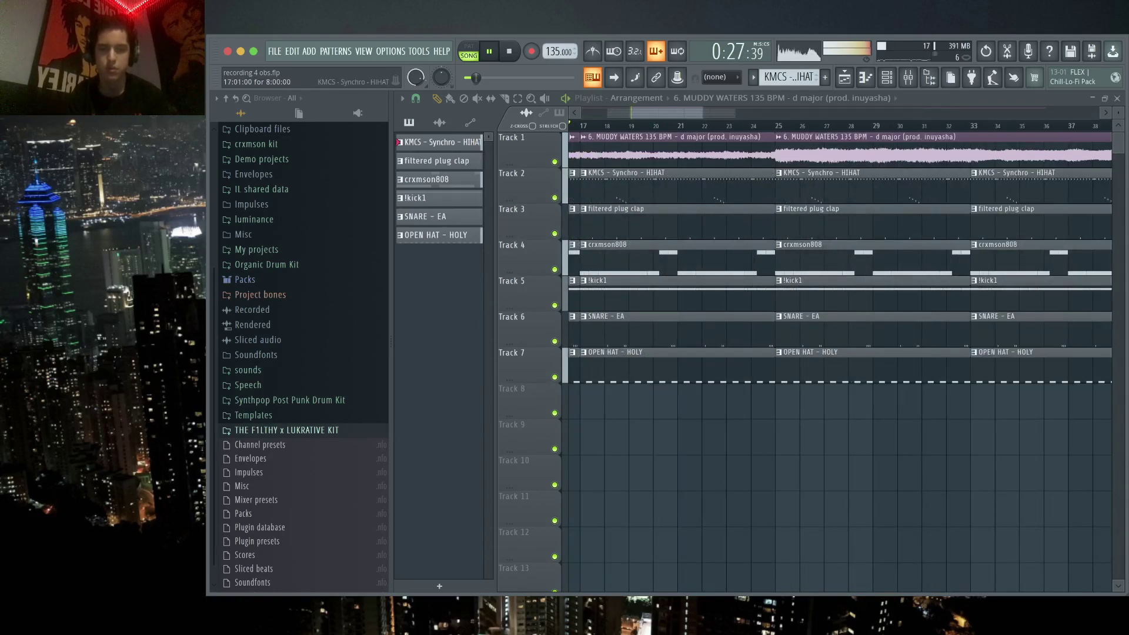
pyautogui.moveTo(571, 177); pyautogui.dragTo(576, 177)
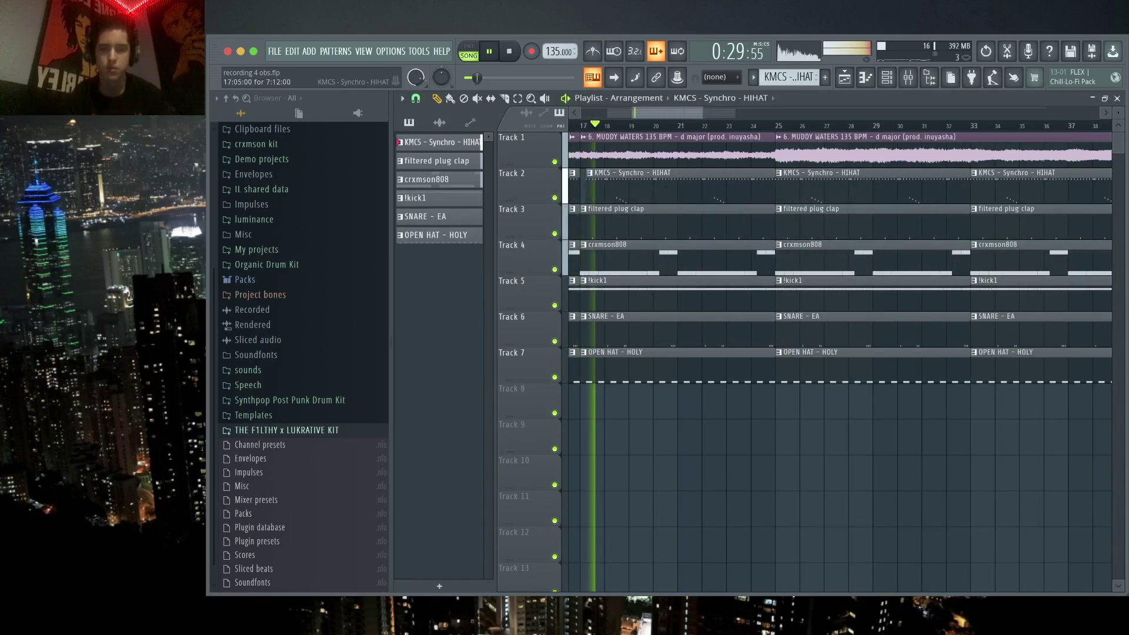
pyautogui.hscroll(3, 778, 252)
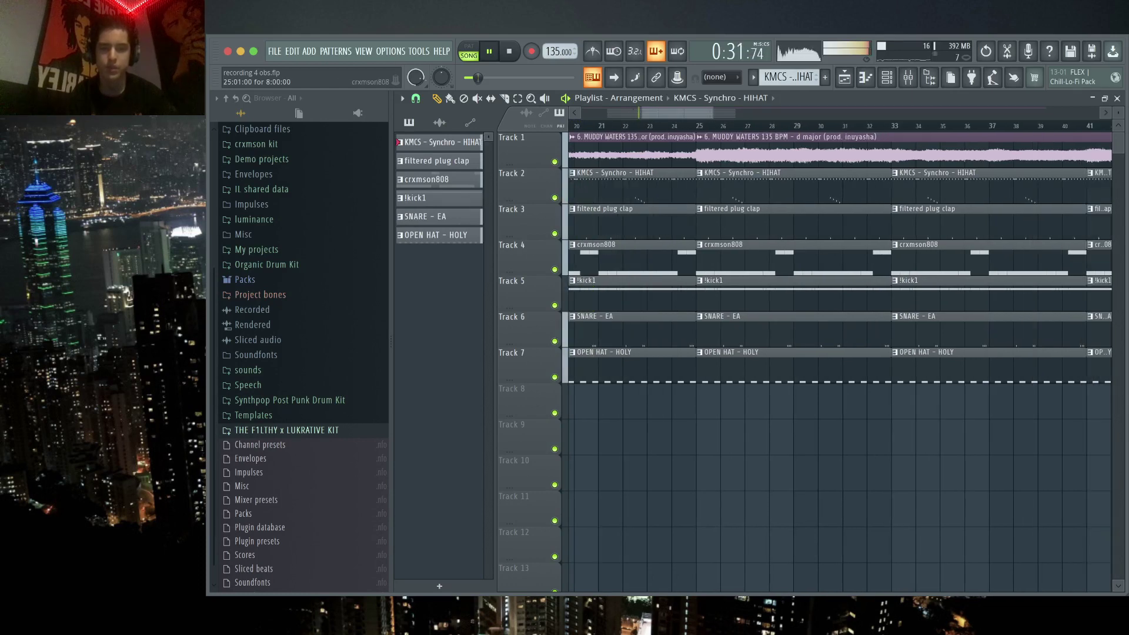
pyautogui.scroll(-4, 736, 283)
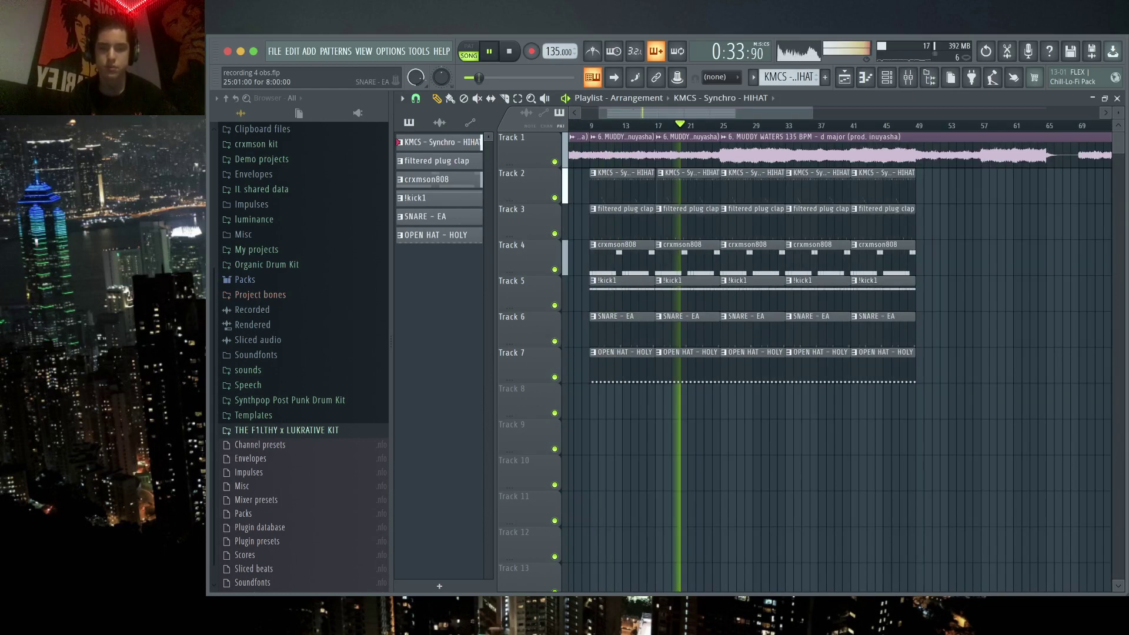
# - Set the quick fade out of the !kick1 sample to 2% and save the project
pyautogui.scroll(-2, 737, 282)
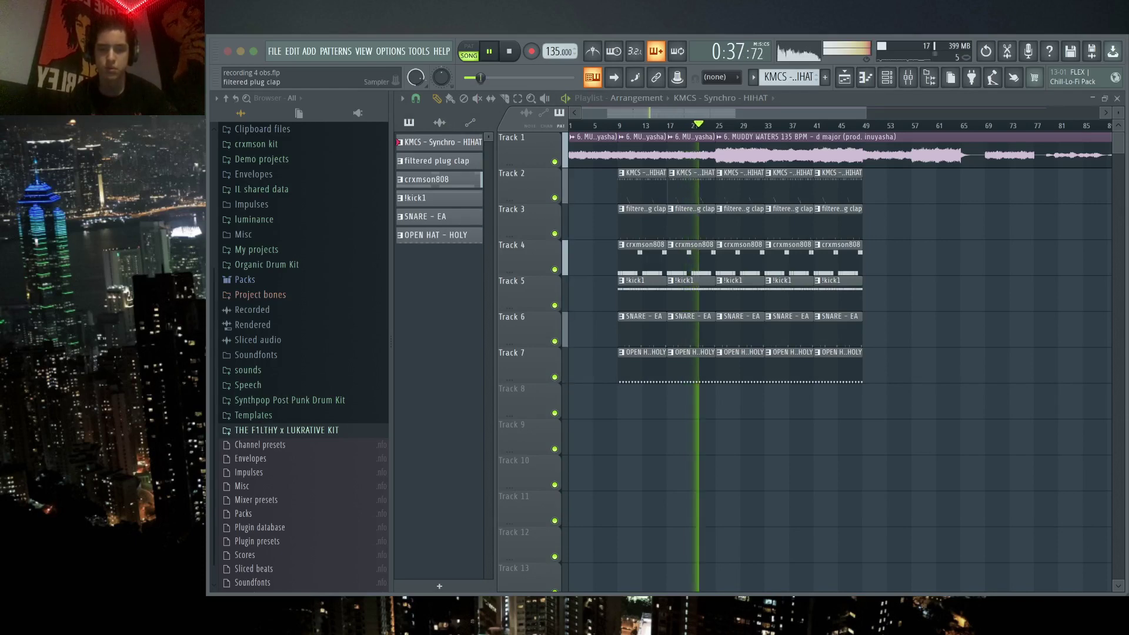
pyautogui.click(441, 142)
pyautogui.click(421, 198)
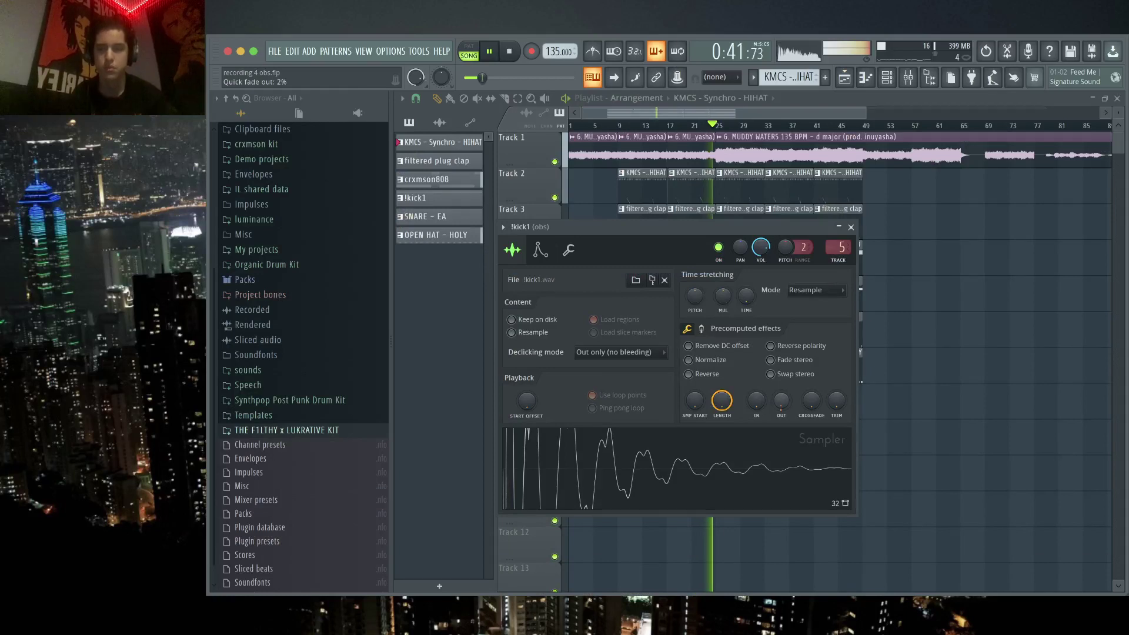
pyautogui.click(851, 227)
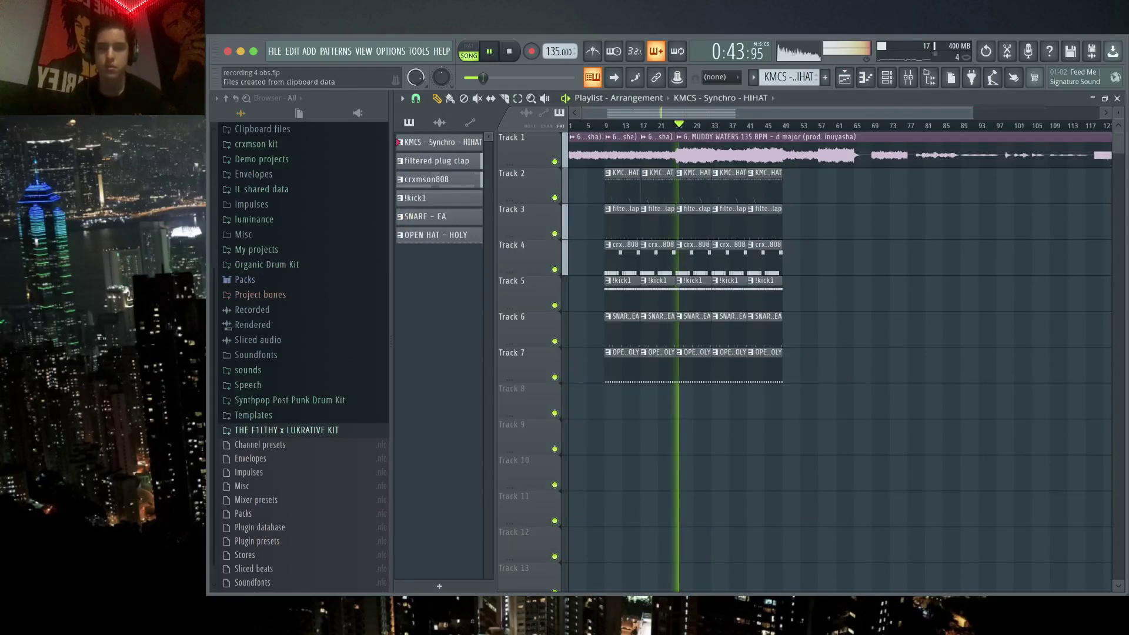
pyautogui.hotkey('ctrl', 's')
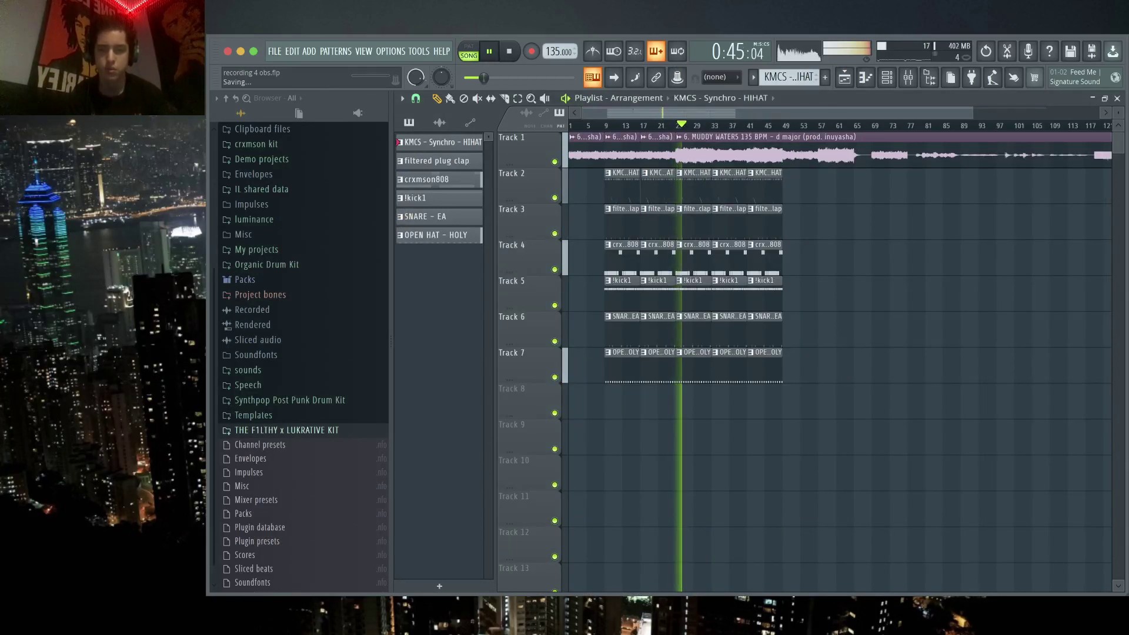
pyautogui.scroll(4, 729, 153)
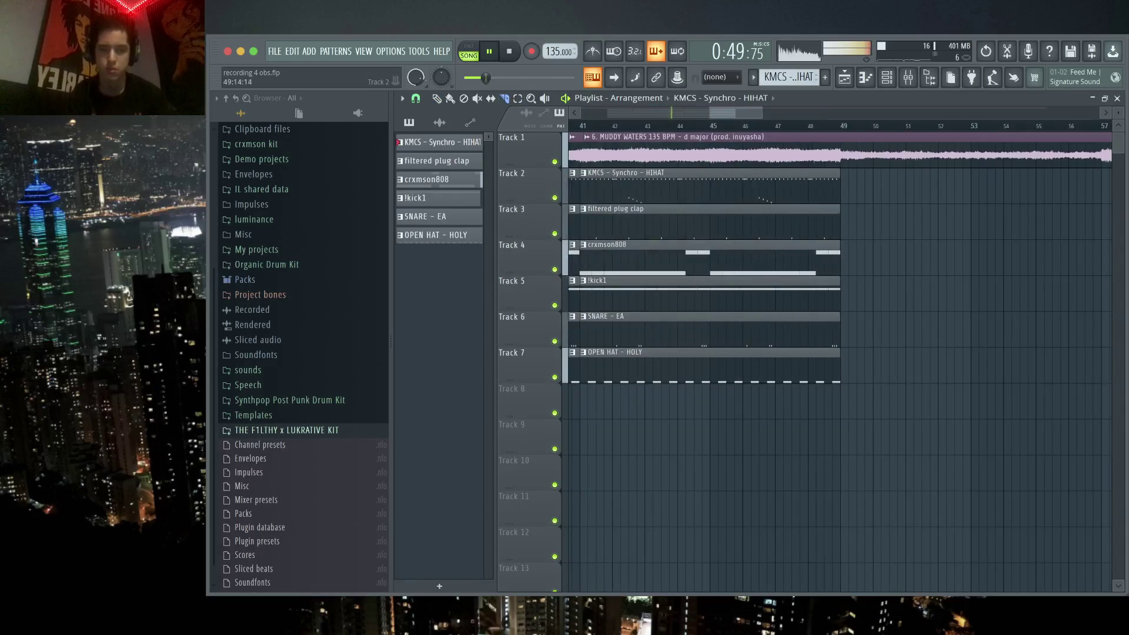
# - Duplicate the eight-bar block of drum clips at bar 41 across bars 49 to 64 and save the project
pyautogui.scroll(-4, 715, 147)
pyautogui.moveTo(864, 167); pyautogui.dragTo(791, 384)
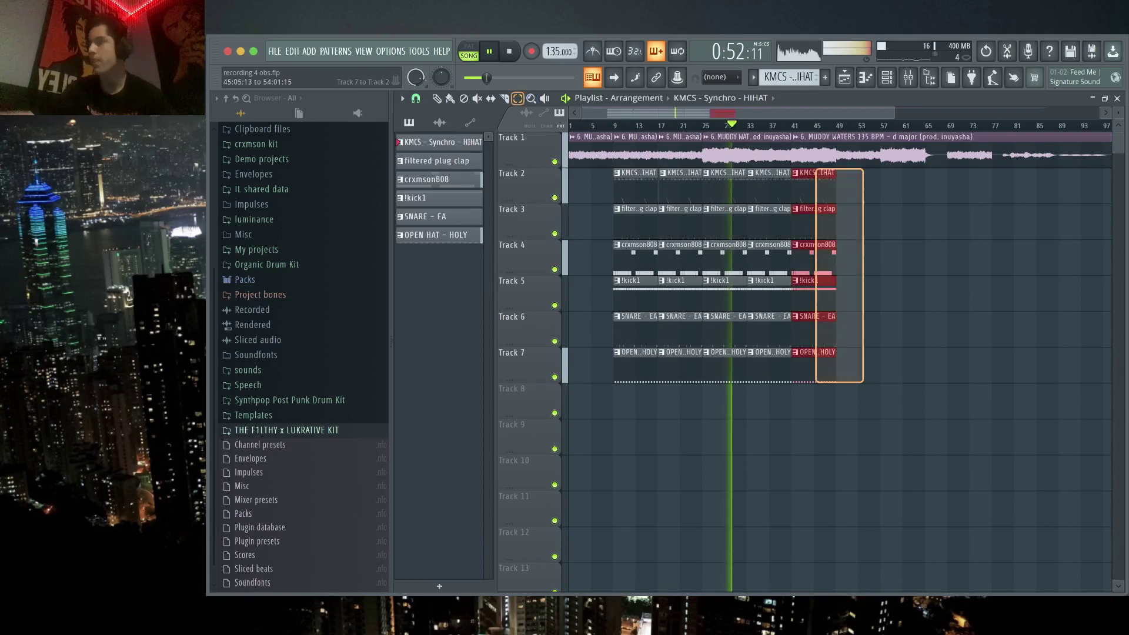
pyautogui.hotkey('ctrl', 'b')
pyautogui.scroll(-2, 714, 147)
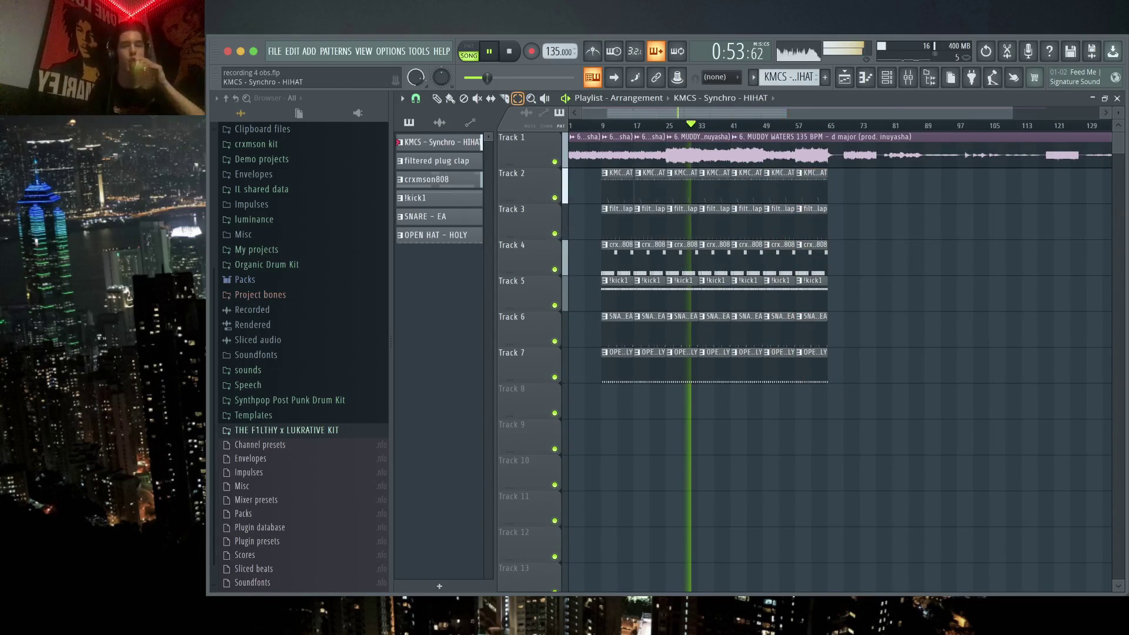
pyautogui.press('p')
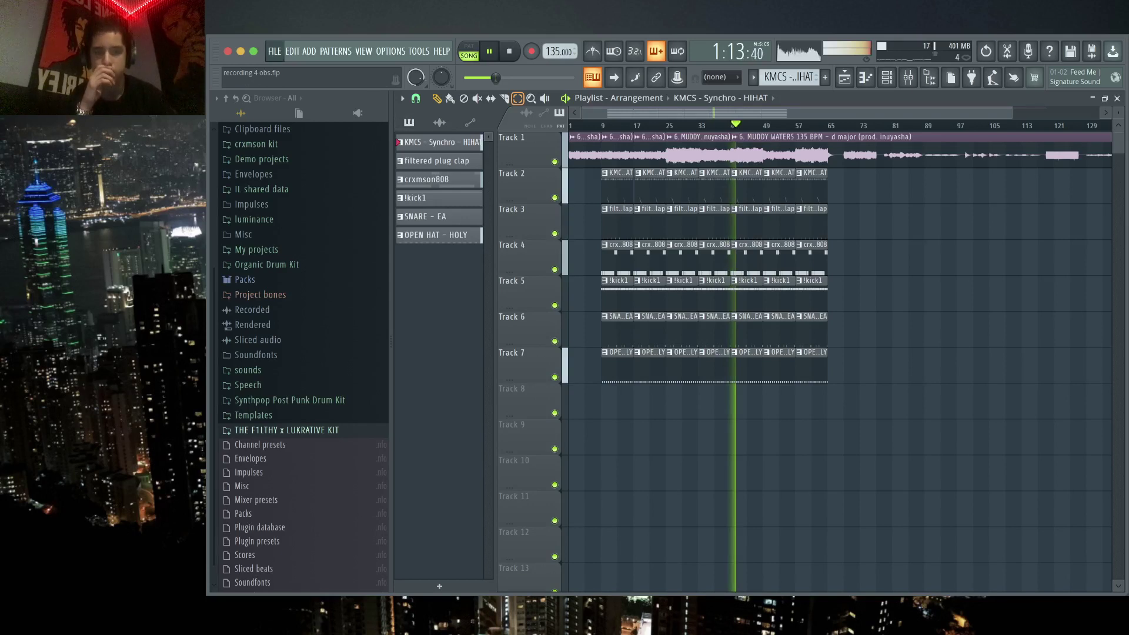
pyautogui.hotkey('ctrl', 's')
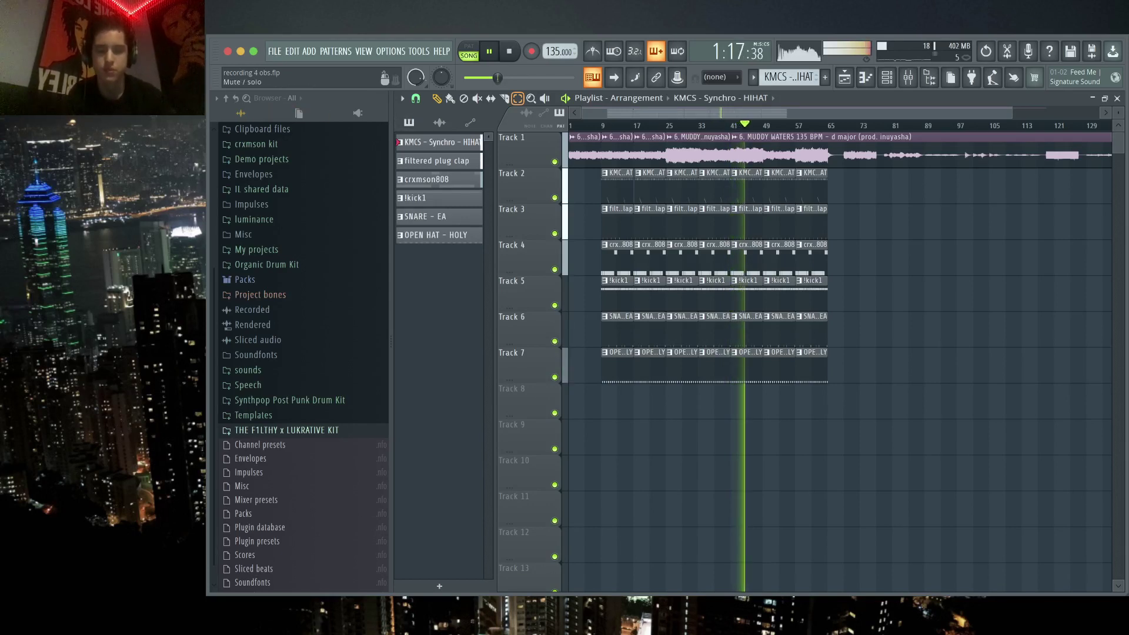
# - Lower both pairs of F#6 notes in bars 4 and 8 of the crxmson808 pattern to F6 and return to the playlist
pyautogui.doubleClick(746, 247)
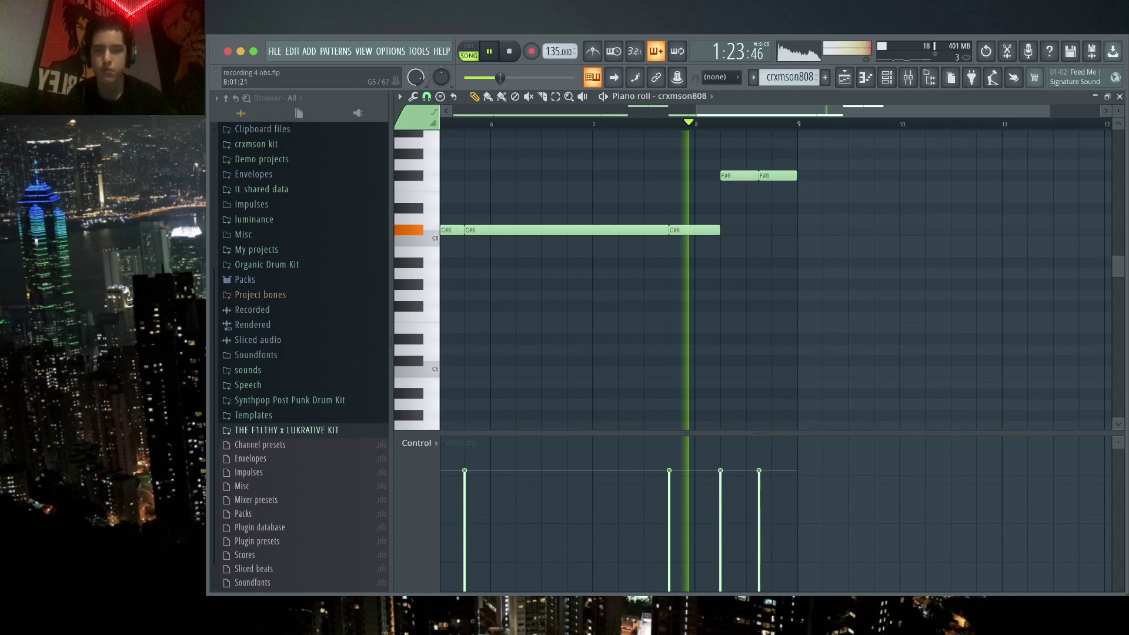
pyautogui.scroll(-3, 662, 208)
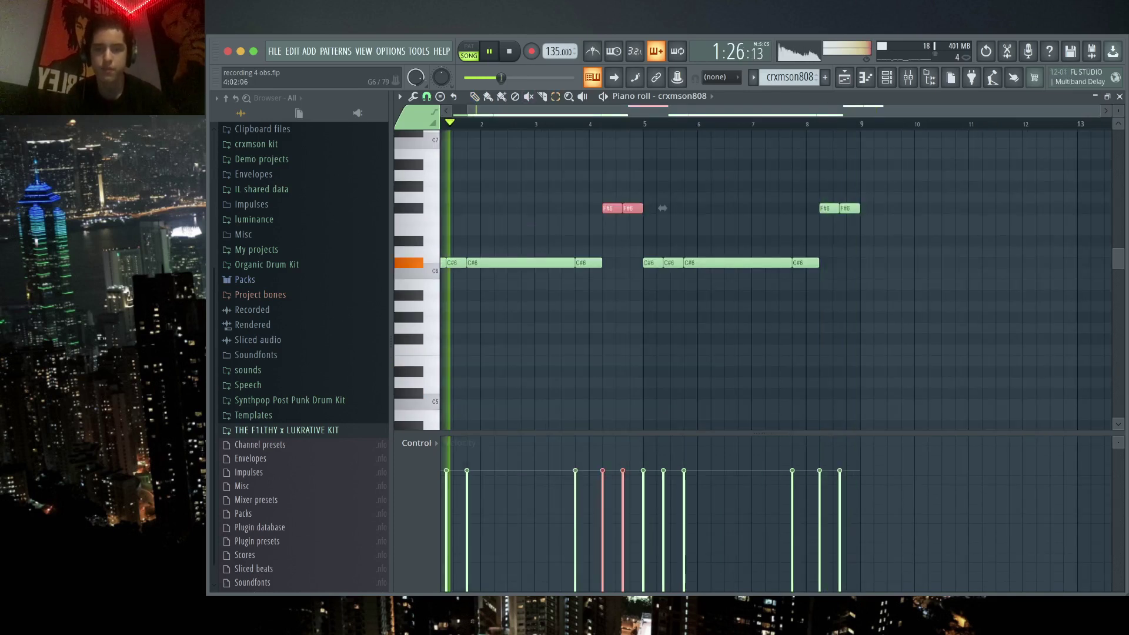
pyautogui.moveTo(662, 208); pyautogui.dragTo(662, 219)
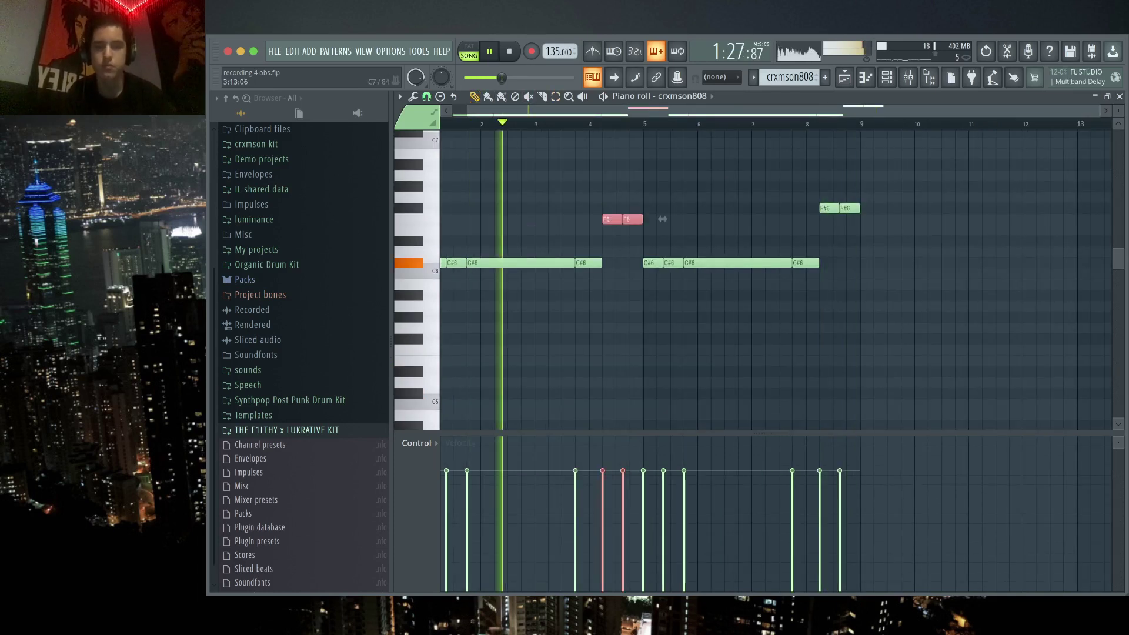
pyautogui.click(883, 219)
pyautogui.moveTo(884, 200); pyautogui.dragTo(814, 213)
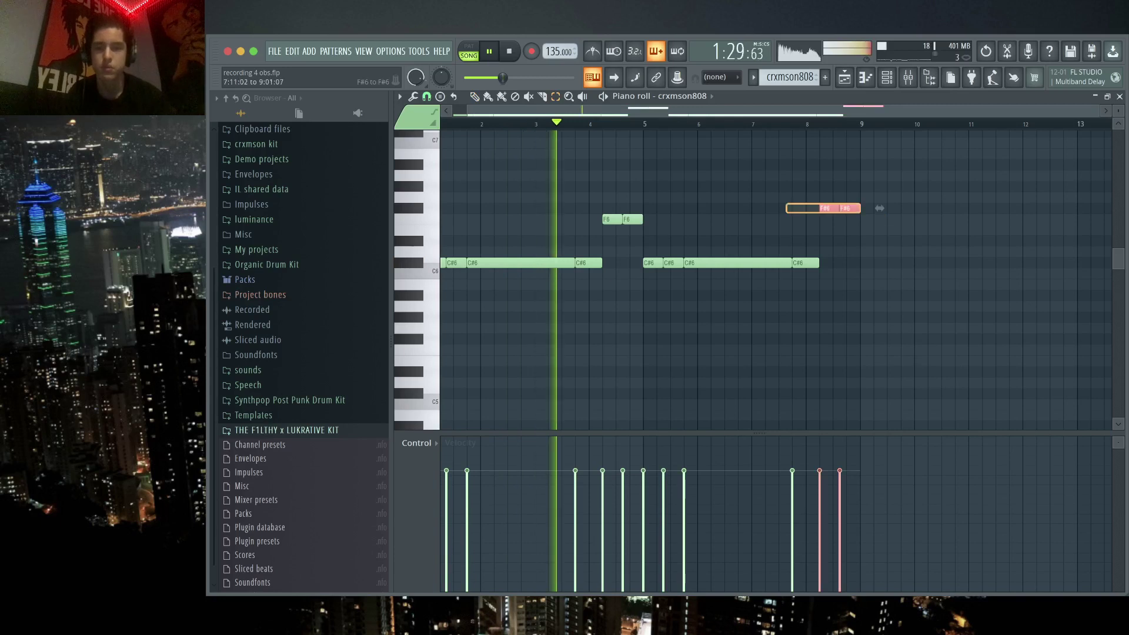
pyautogui.hotkey('shift', 'Down')
pyautogui.moveTo(600, 201); pyautogui.dragTo(865, 244)
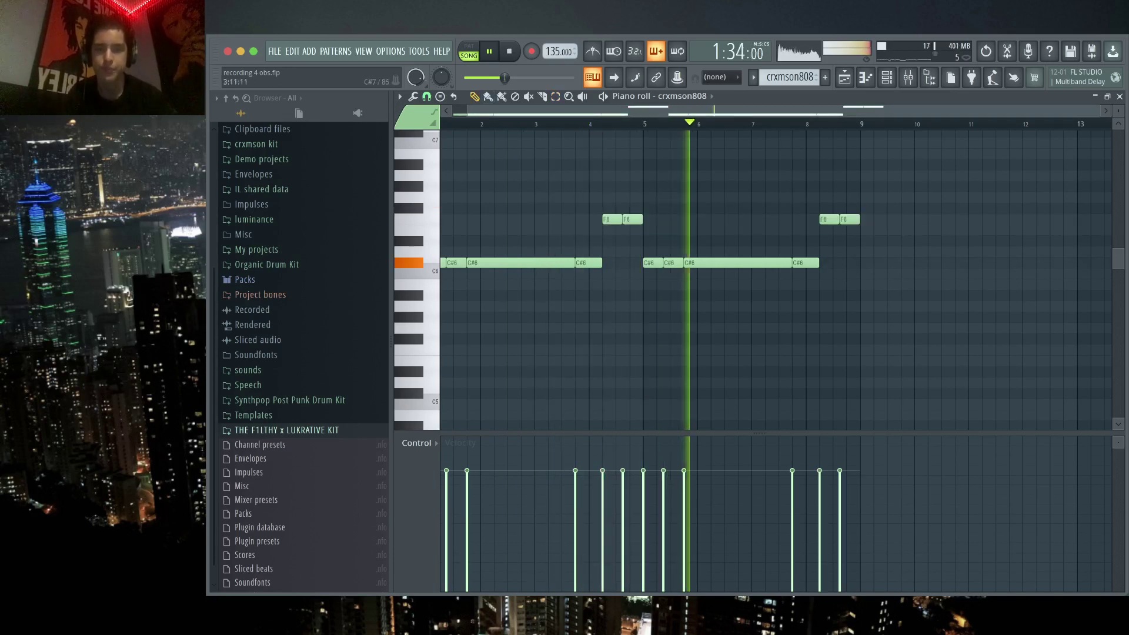
pyautogui.click(845, 77)
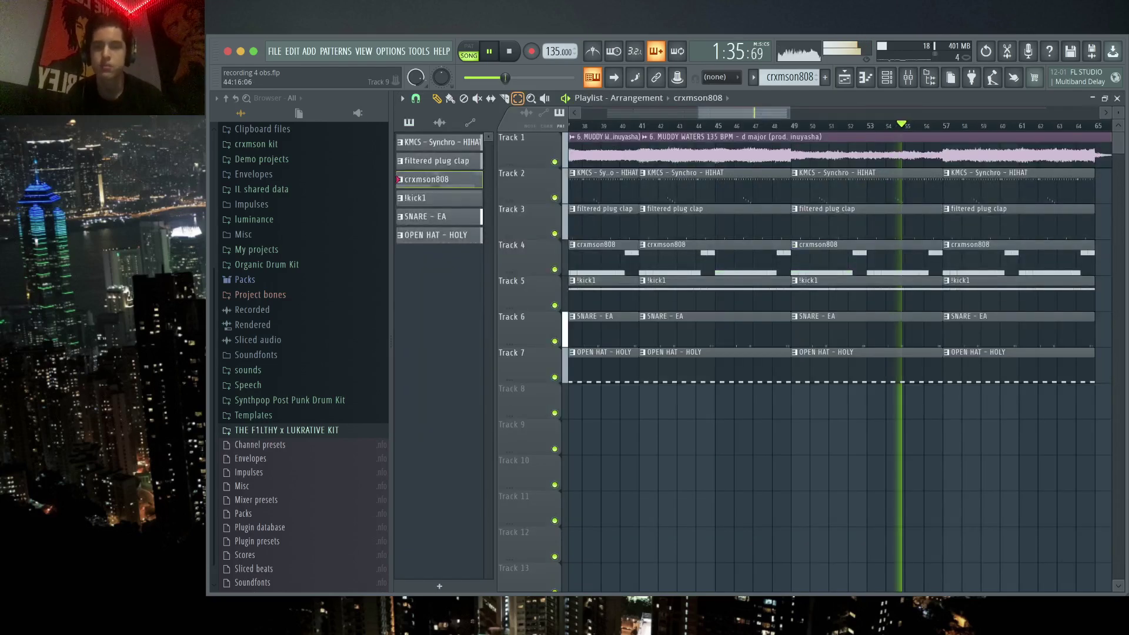
# - Trim about two beats off the end of the last KMCS - Synchro - HIHAT clip before bar 65 and stop playback
pyautogui.scroll(-3, 706, 435)
pyautogui.scroll(-1, 718, 435)
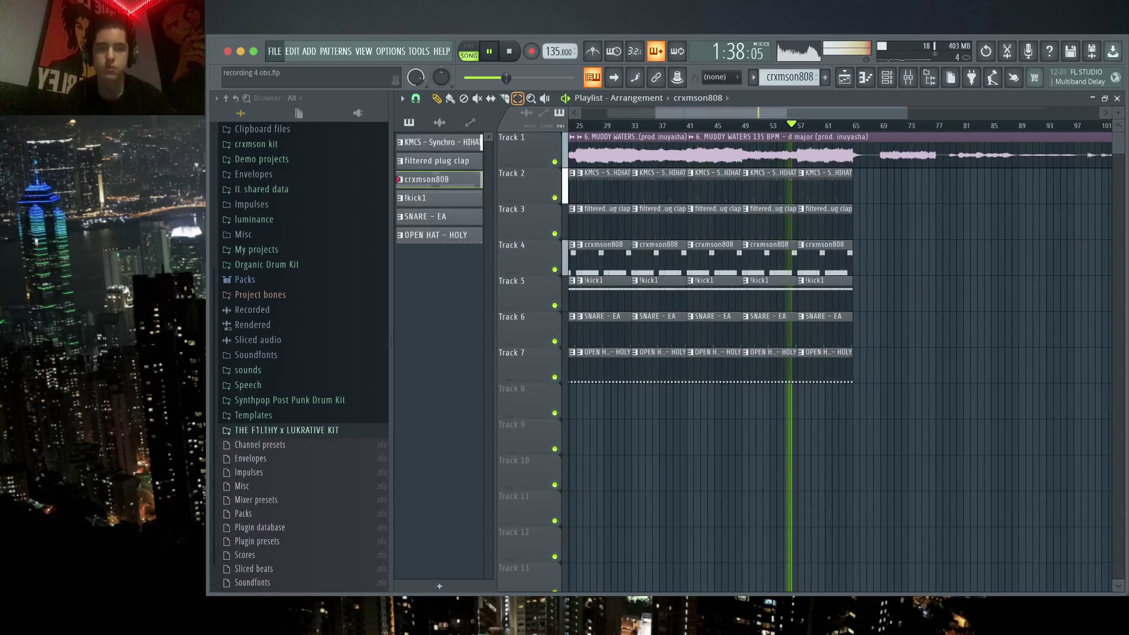
pyautogui.hscroll(-1, 664, 426)
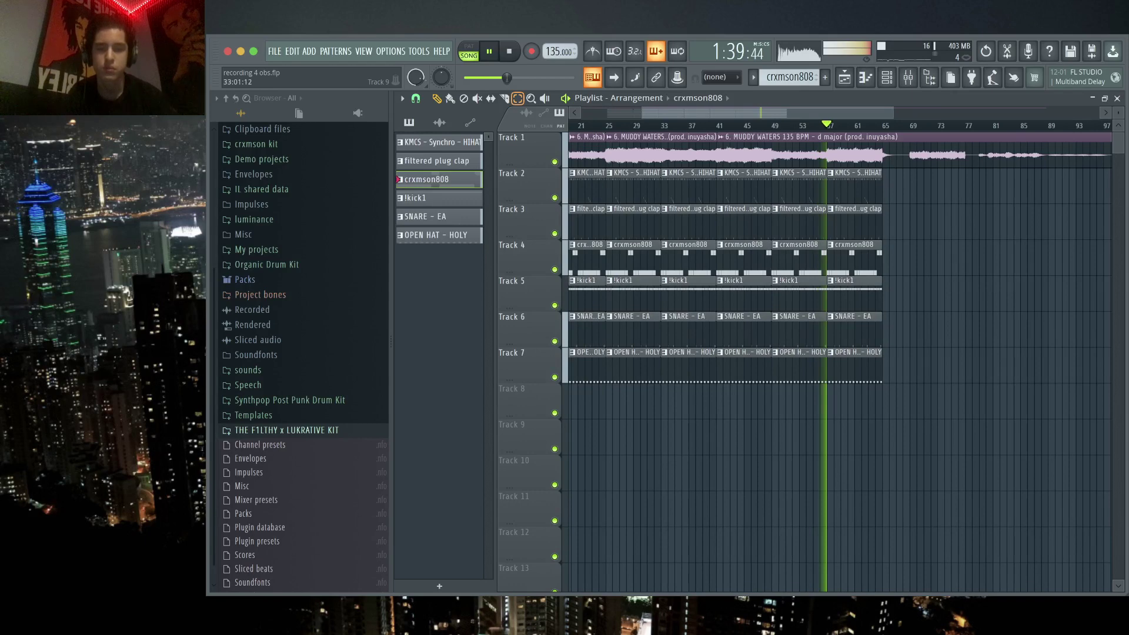
pyautogui.scroll(-2, 653, 426)
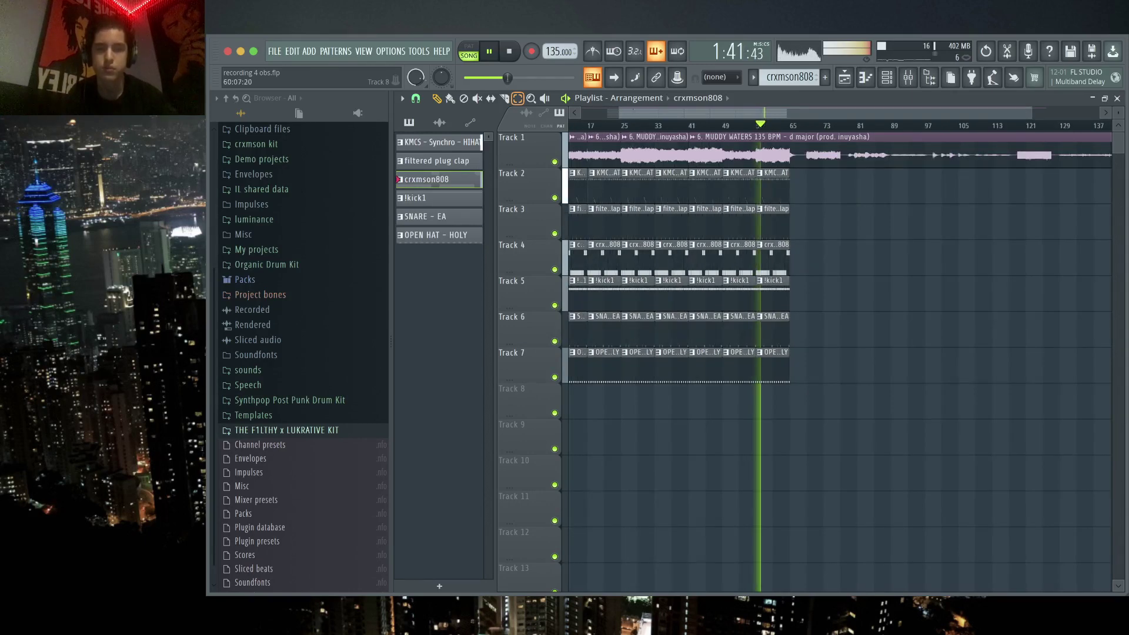
pyautogui.scroll(3, 826, 400)
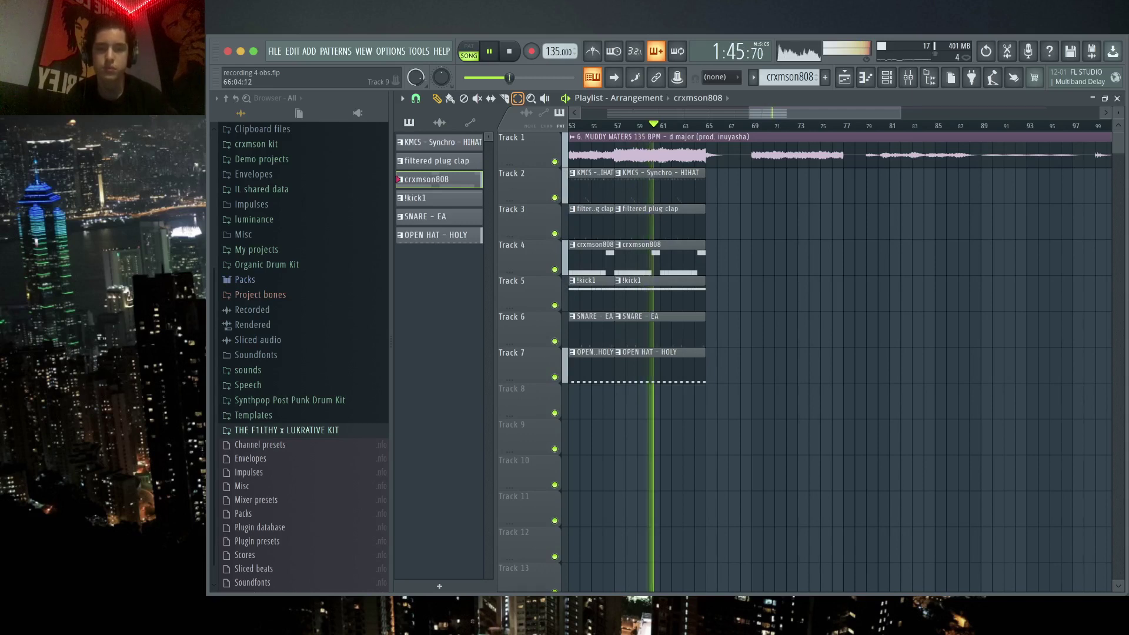
pyautogui.scroll(2, 709, 333)
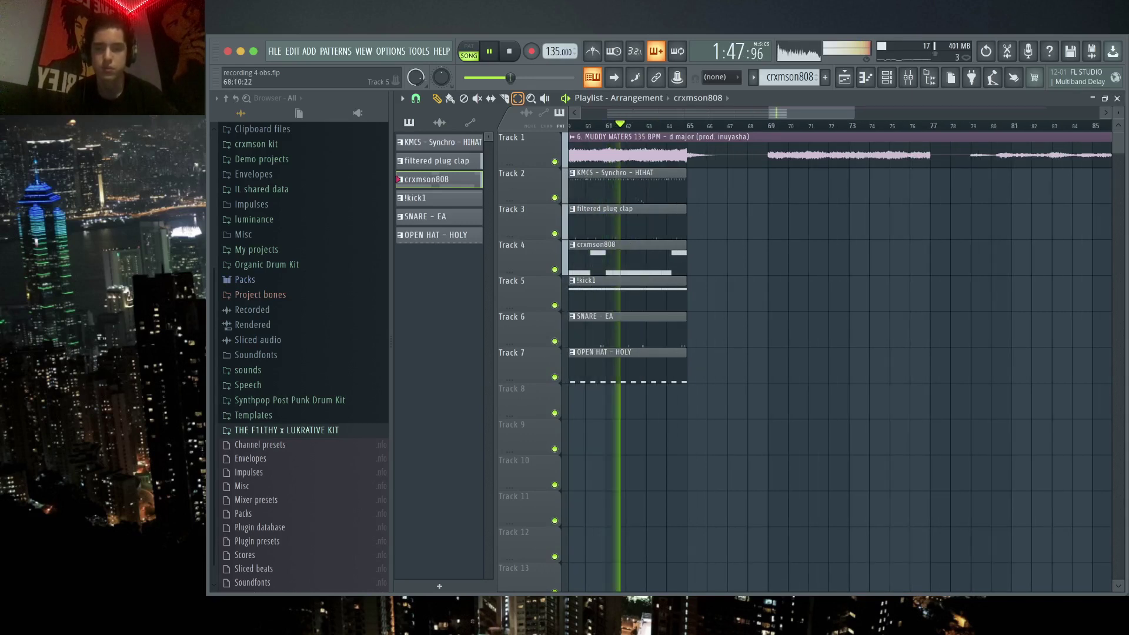
pyautogui.scroll(2, 623, 185)
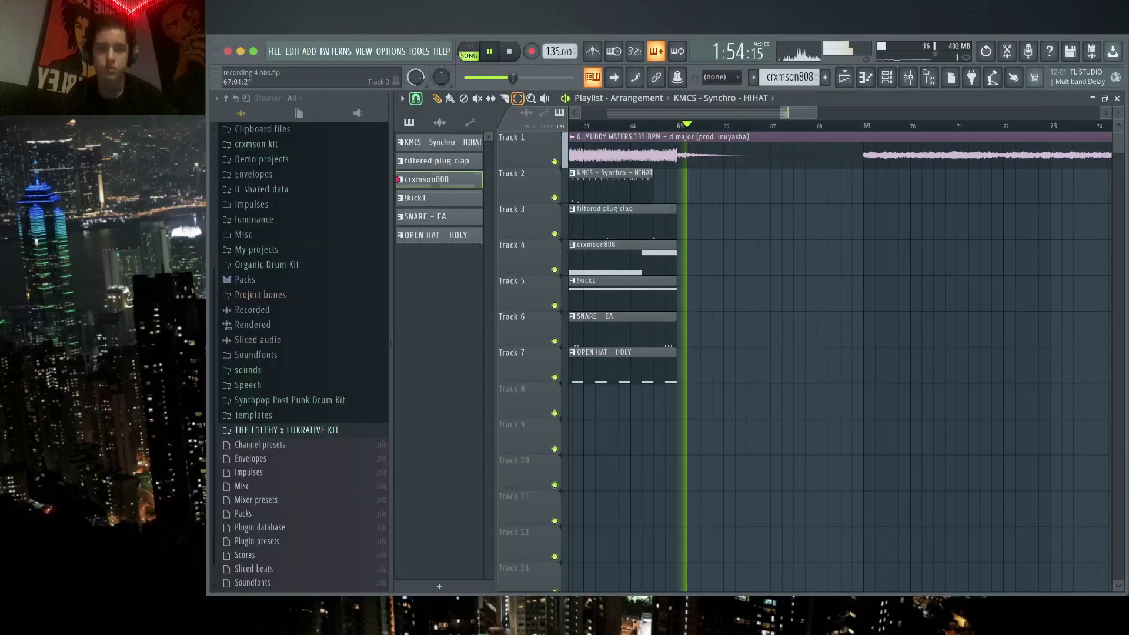
pyautogui.scroll(-5, 841, 364)
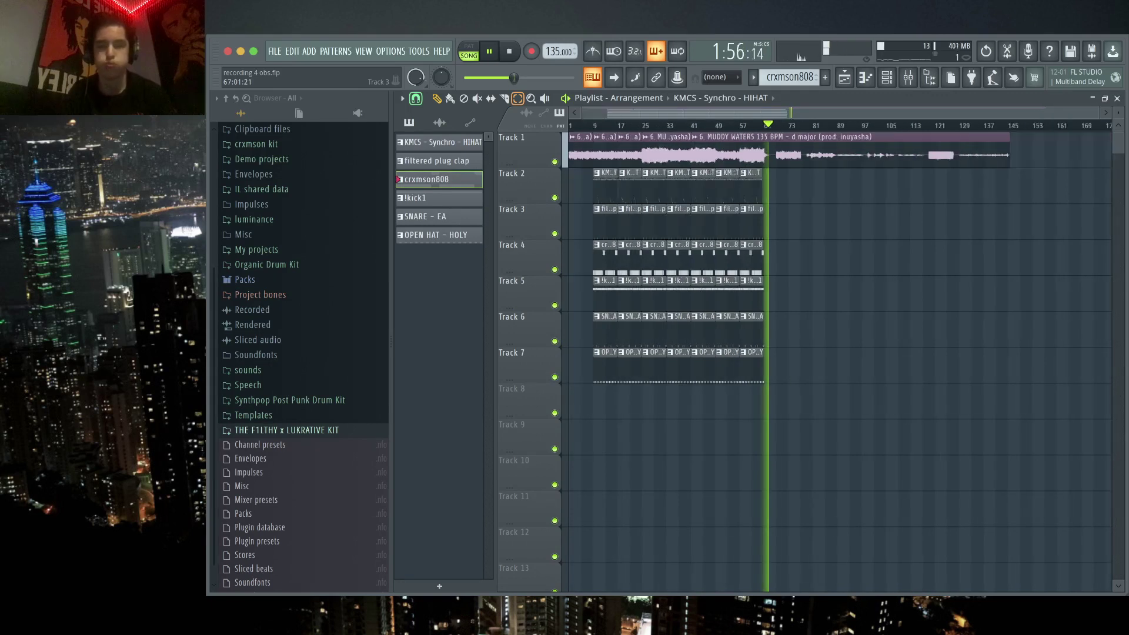
pyautogui.press('space')
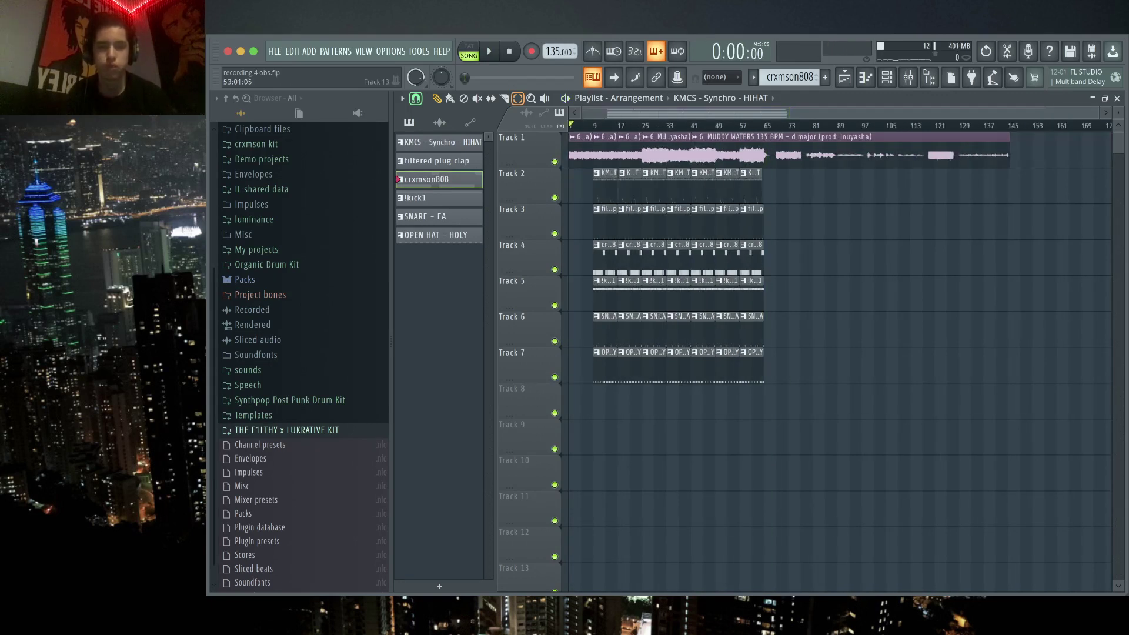